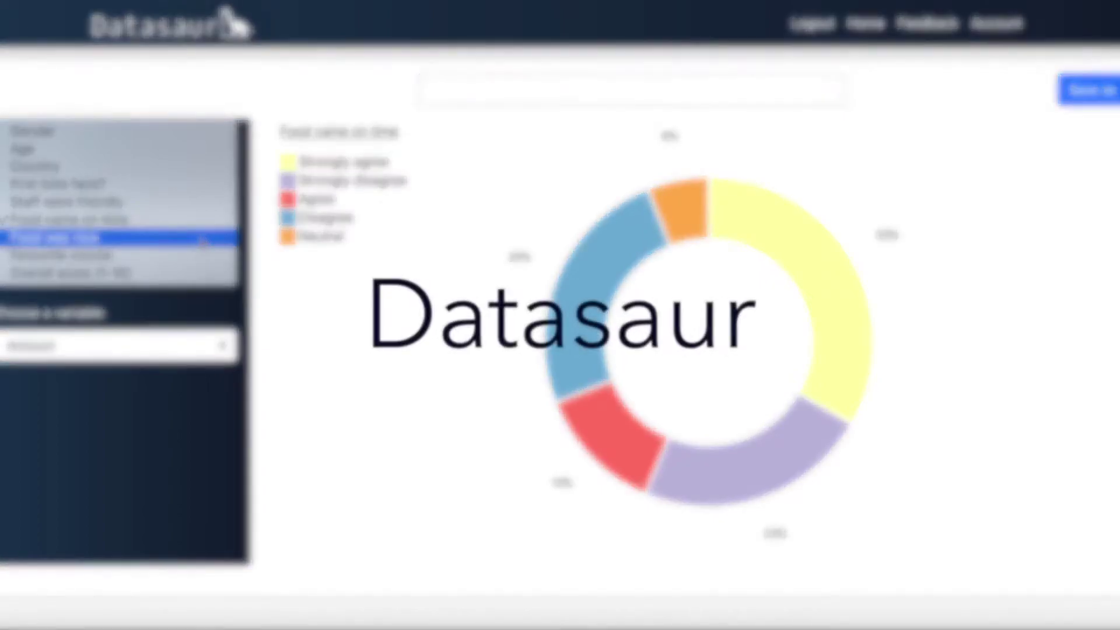
Step: Pick Food was nice as the intro chart's variable, then reopen the variable list
{"action": "left_click", "coordinate": [202, 235]}
{"action": "left_click", "coordinate": [202, 230]}
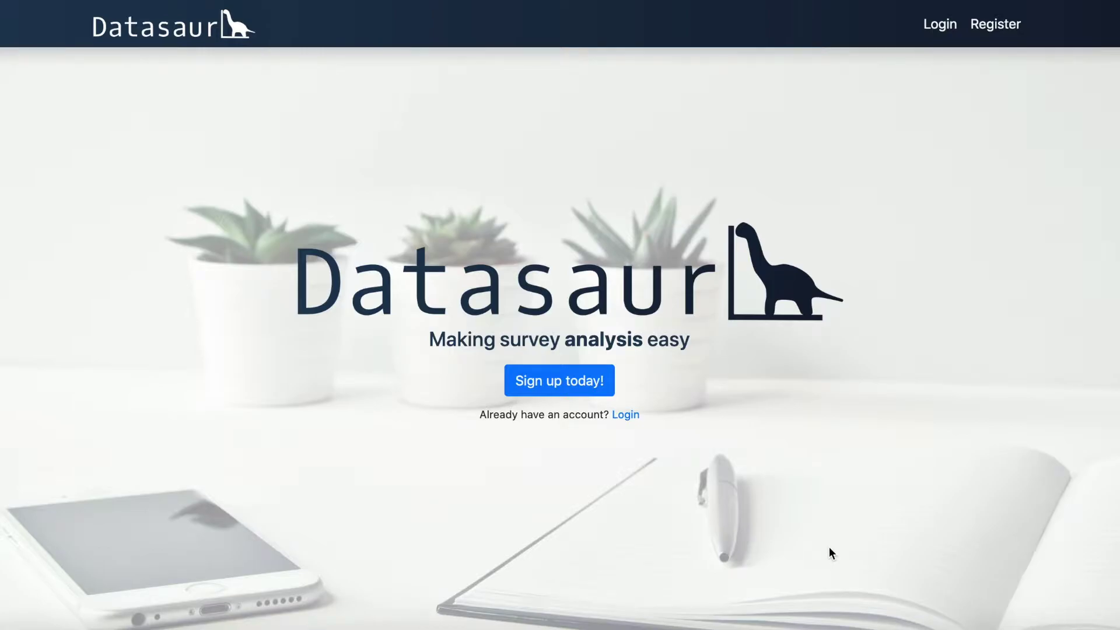
{"action": "scroll", "coordinate": [831, 553], "scroll_direction": "down", "scroll_amount": 7}
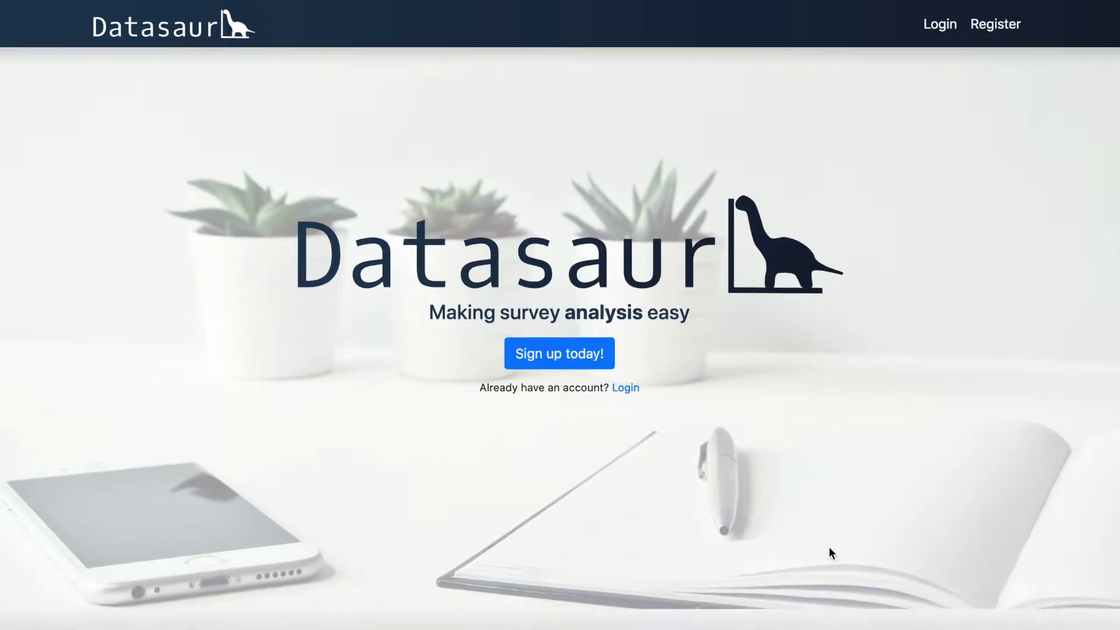
{"action": "scroll", "coordinate": [831, 553], "scroll_direction": "down", "scroll_amount": 13}
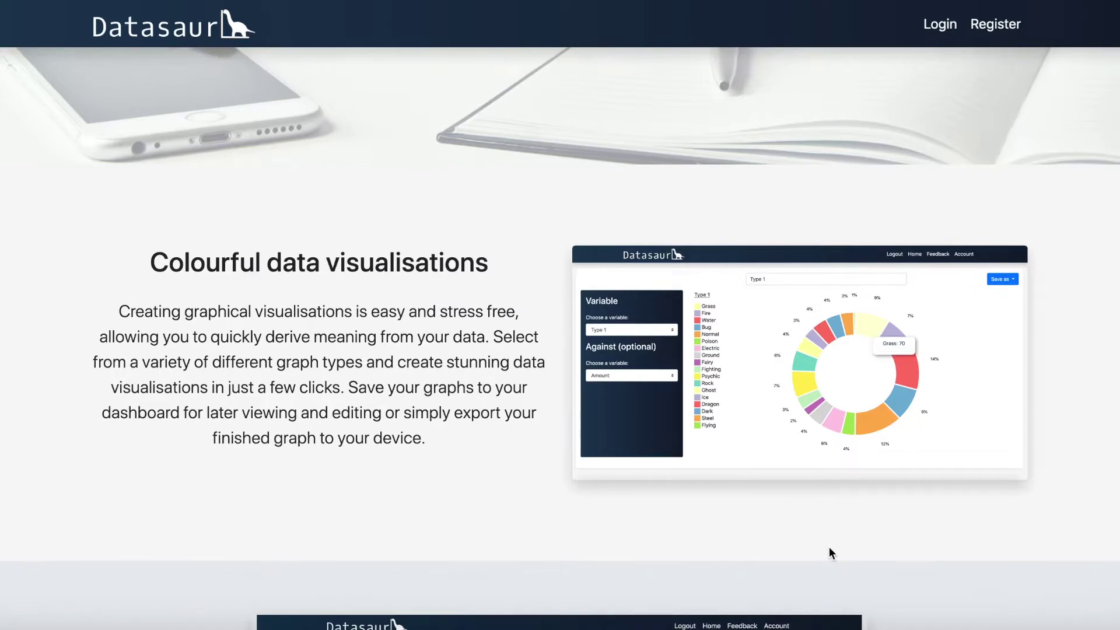
{"action": "scroll", "coordinate": [832, 553], "scroll_direction": "down", "scroll_amount": 7}
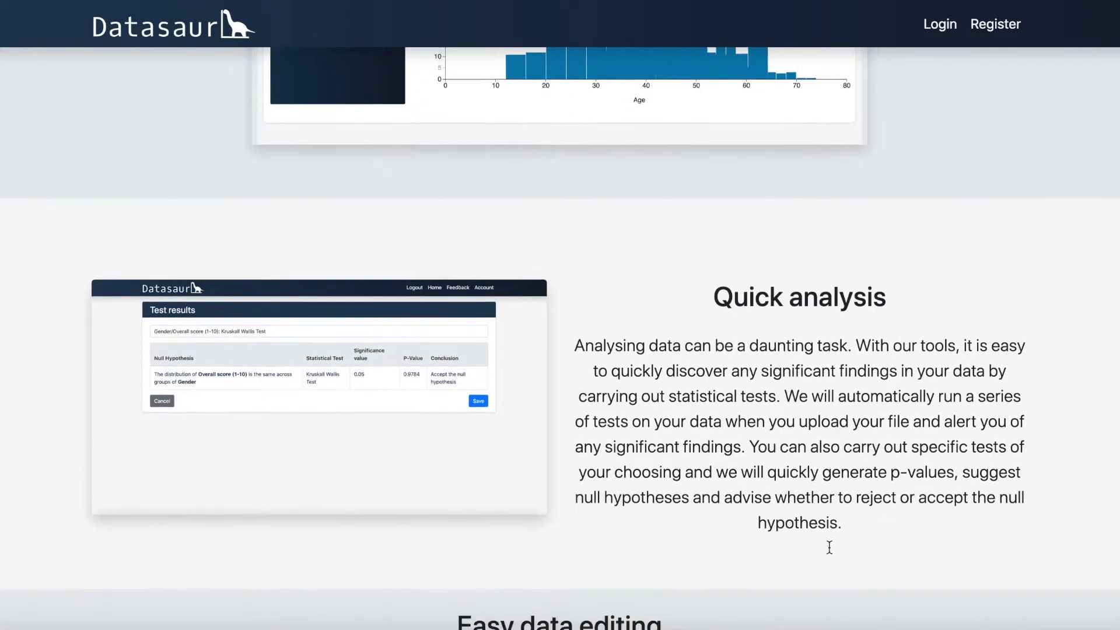
{"action": "scroll", "coordinate": [832, 553], "scroll_direction": "down", "scroll_amount": 9}
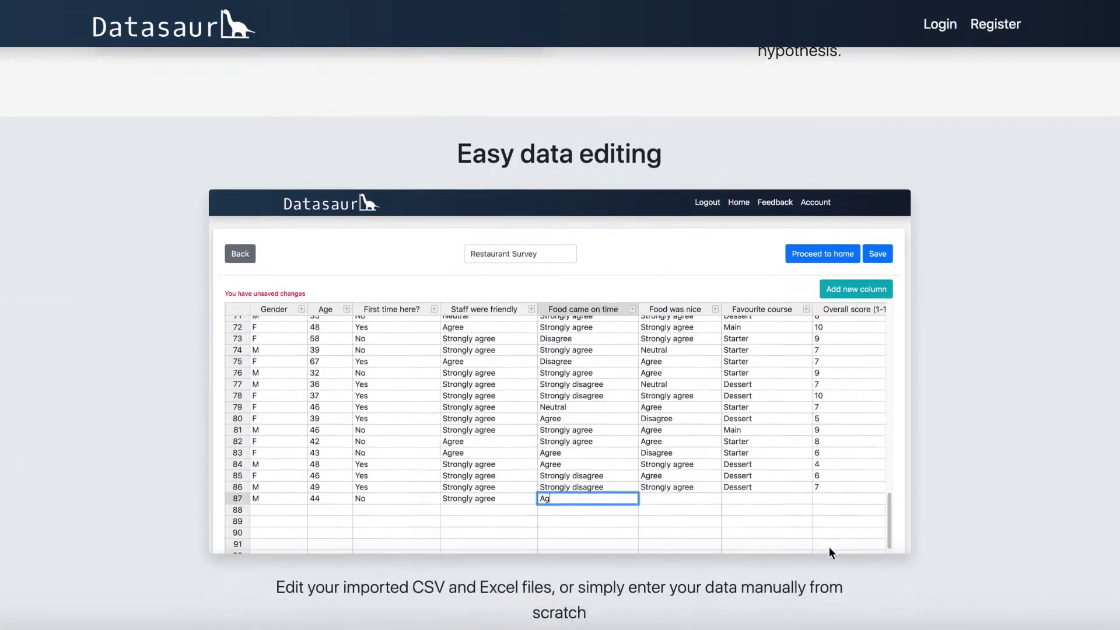
{"action": "scroll", "coordinate": [832, 553], "scroll_direction": "up", "scroll_amount": 19}
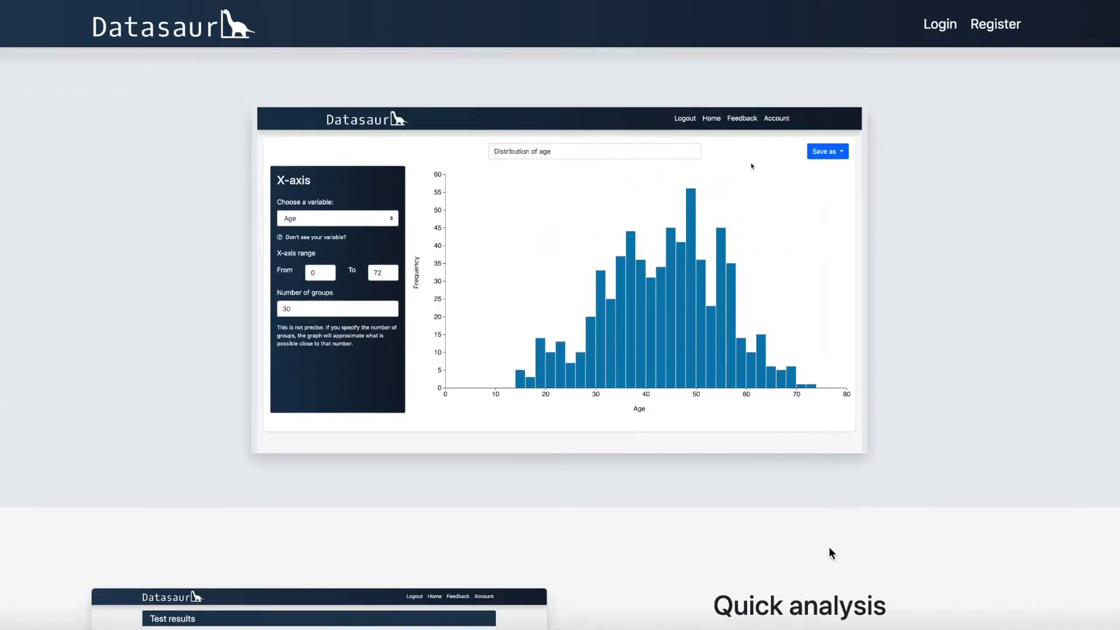
{"action": "scroll", "coordinate": [831, 553], "scroll_direction": "up", "scroll_amount": 1}
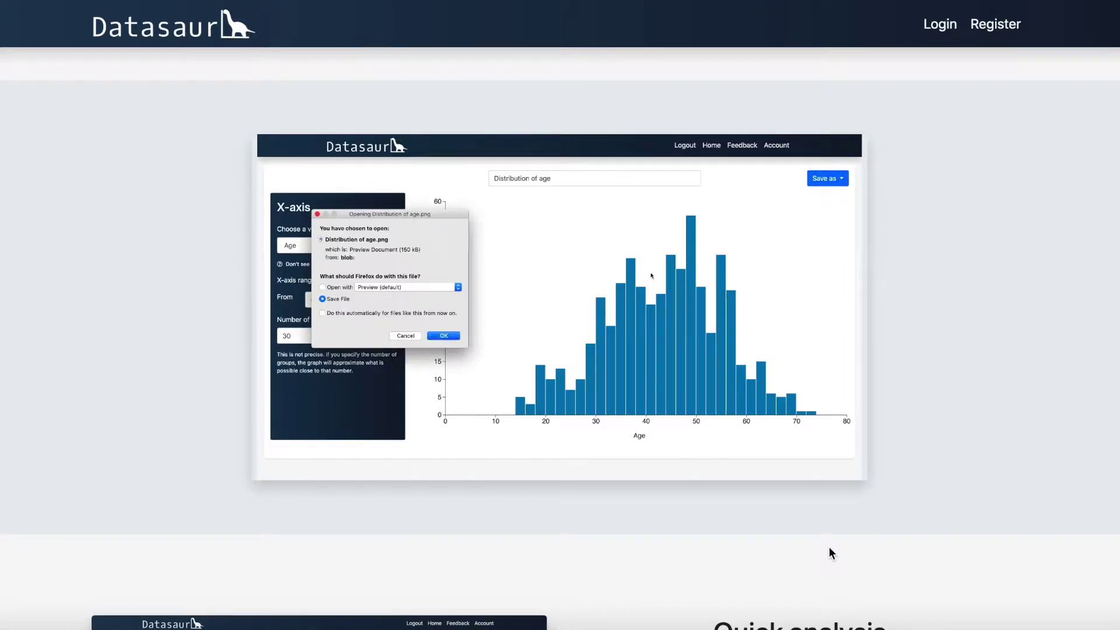
{"action": "scroll", "coordinate": [832, 553], "scroll_direction": "up", "scroll_amount": 10}
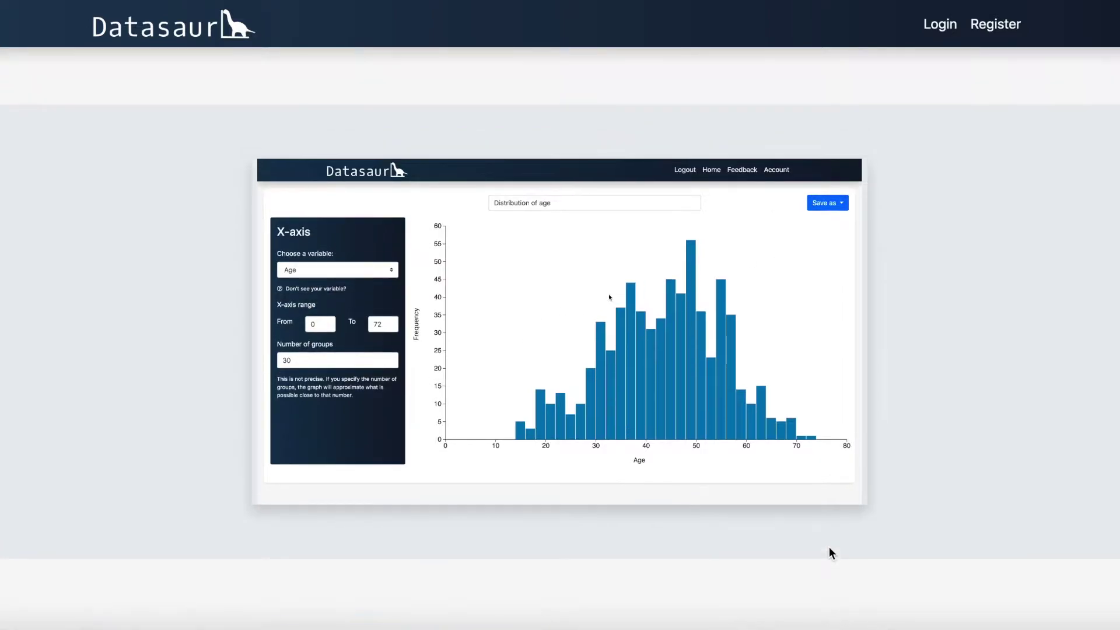
{"action": "scroll", "coordinate": [831, 553], "scroll_direction": "up", "scroll_amount": 5}
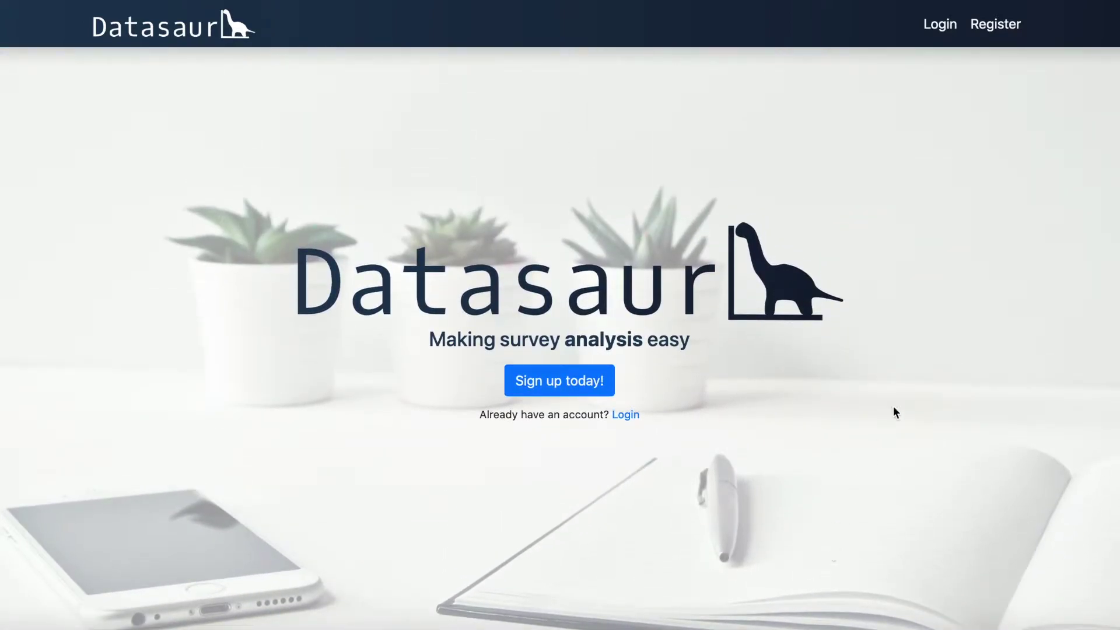
Step: Open the Register form and fill in the first name, last name and the start of the email
{"action": "left_click", "coordinate": [997, 26]}
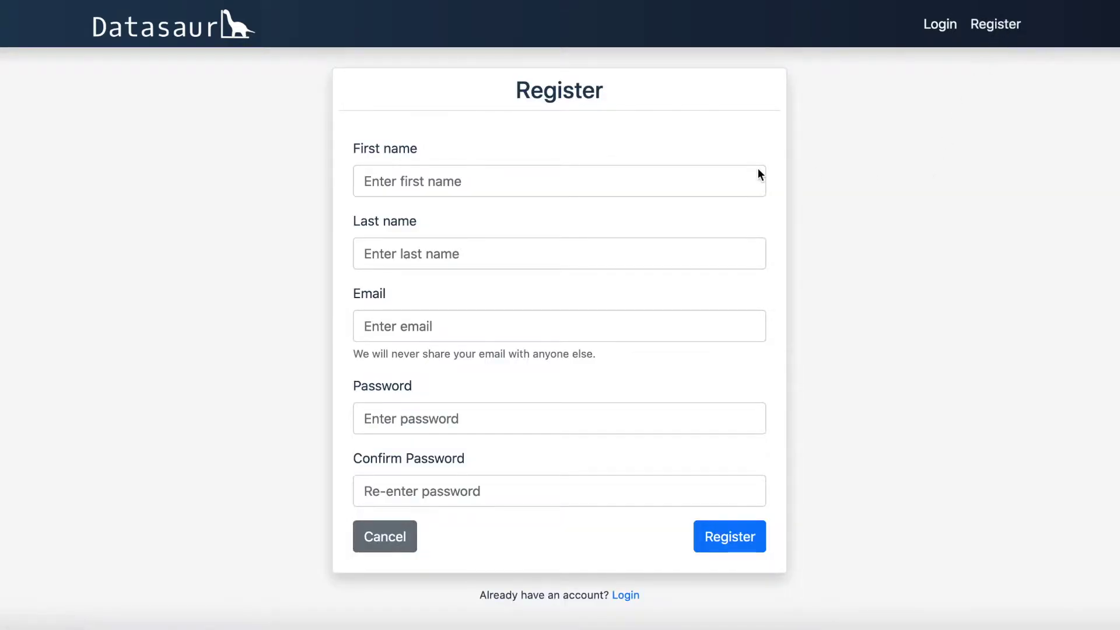
{"action": "left_click", "coordinate": [582, 180]}
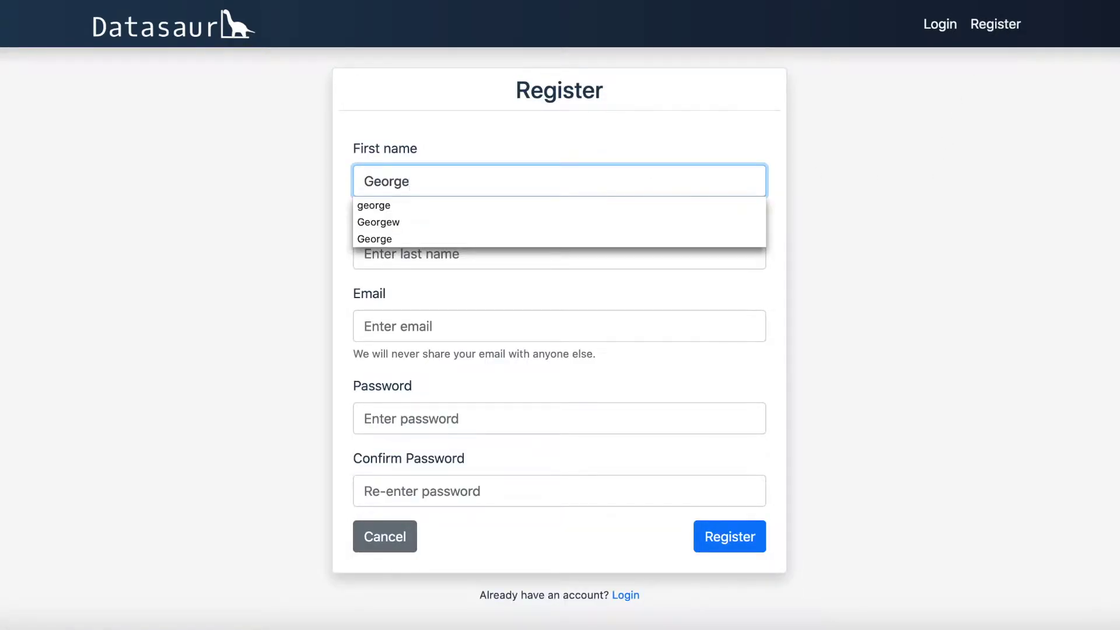
{"action": "key", "text": "Tab"}
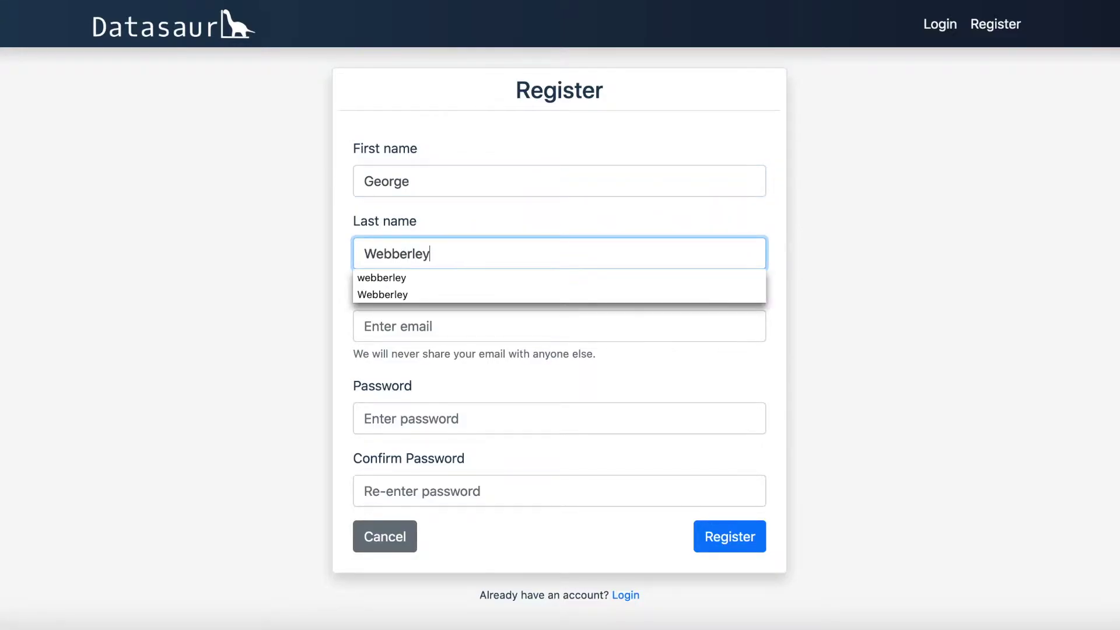
{"action": "key", "text": "Tab"}
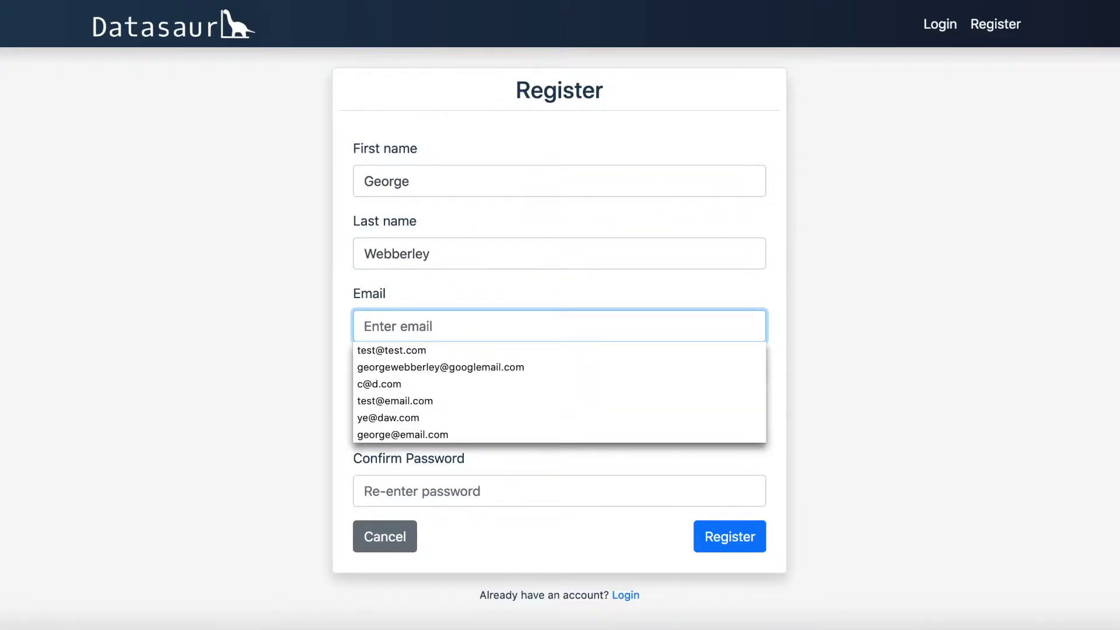
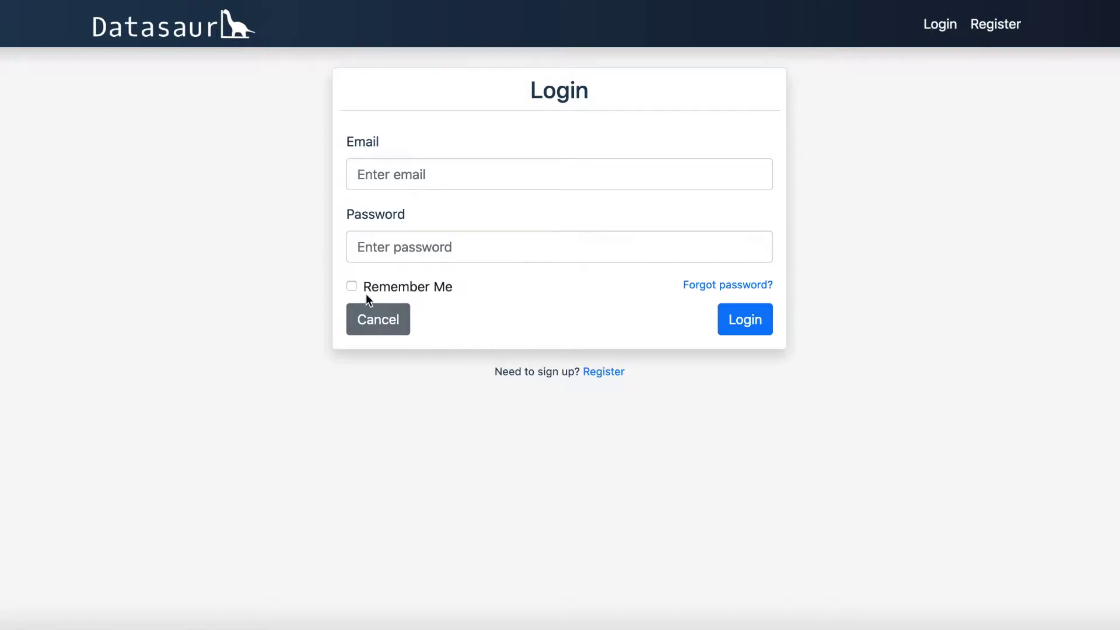
Step: Tick Remember Me and request a password reset for the account email
{"action": "left_click", "coordinate": [351, 286]}
{"action": "left_click", "coordinate": [703, 285]}
{"action": "left_click", "coordinate": [458, 180]}
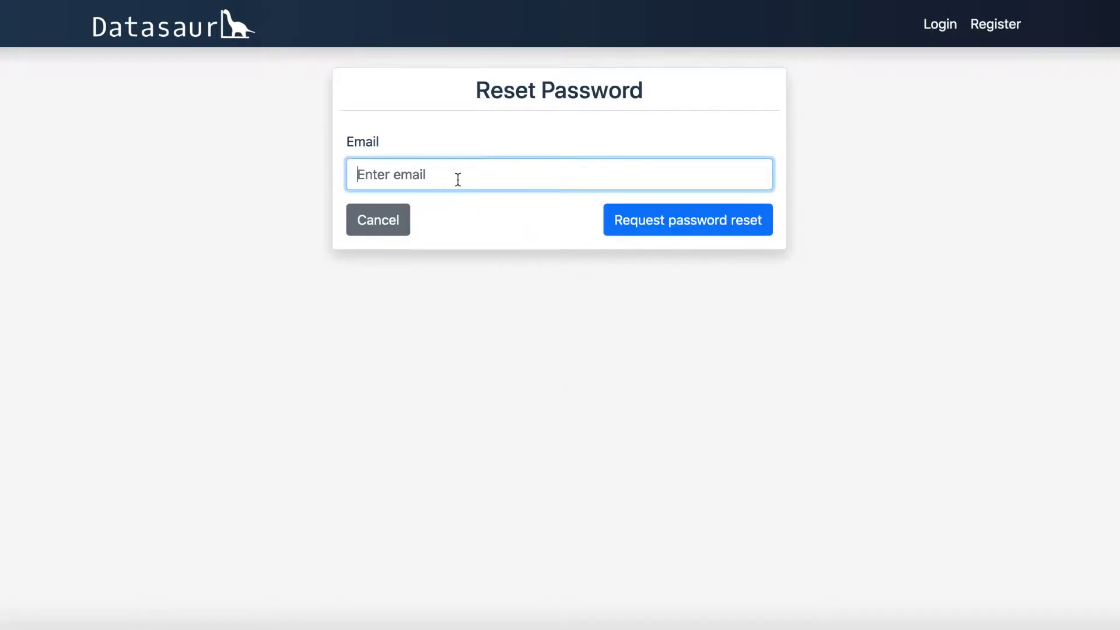
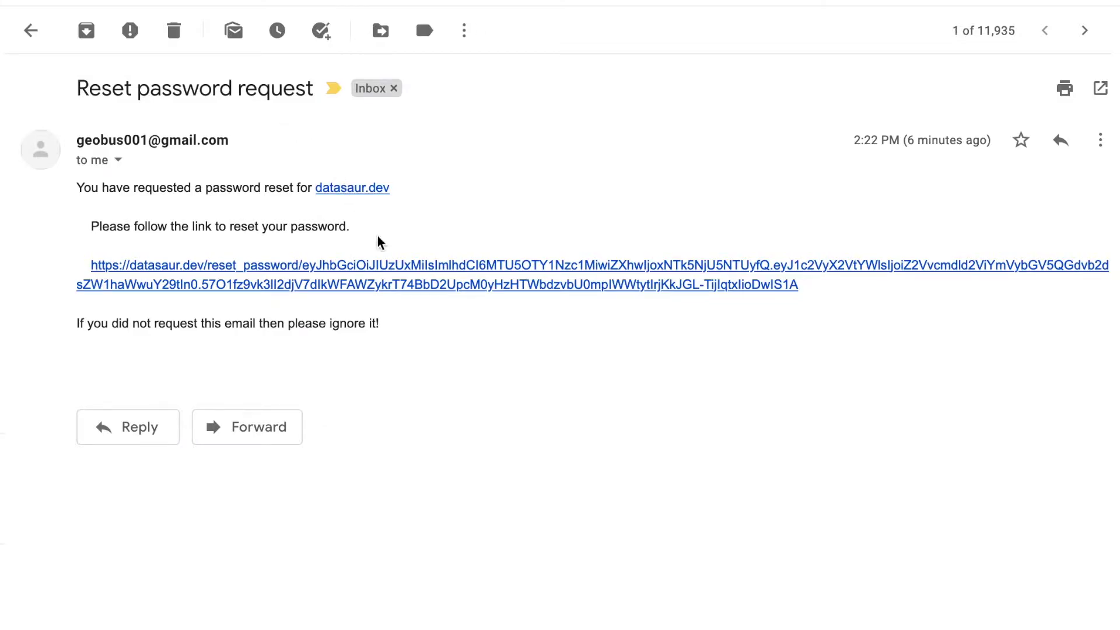
Step: From the emailed reset link, enter and confirm a new password and update it
{"action": "left_click", "coordinate": [388, 268]}
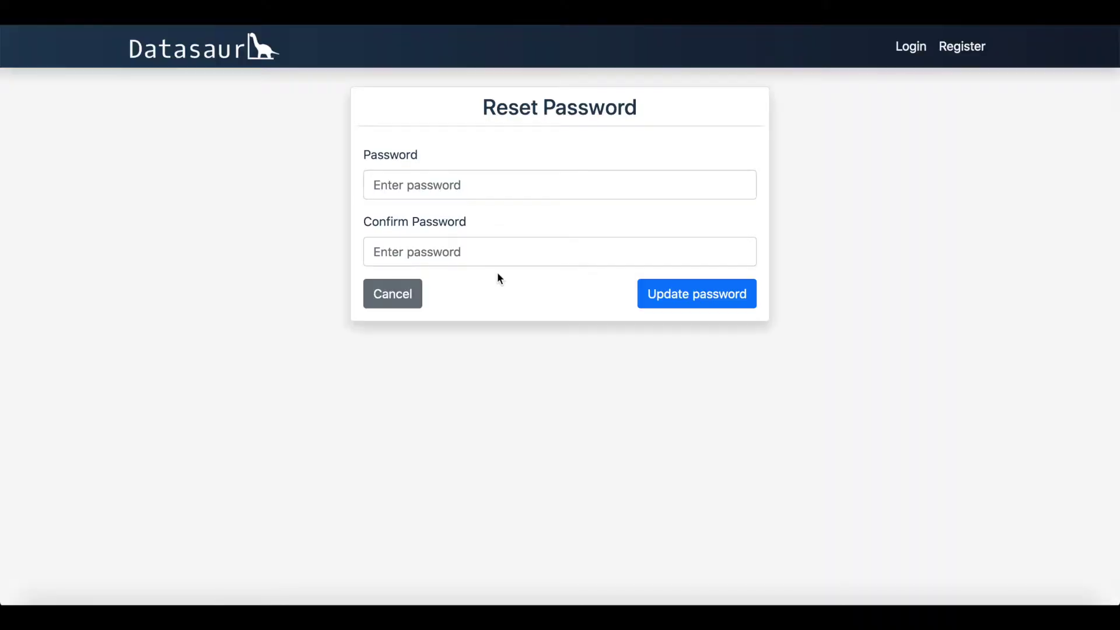
{"action": "left_click", "coordinate": [447, 183]}
{"action": "type", "text": "•••••••"}
{"action": "key", "text": "Tab"}
{"action": "type", "text": "•••••••"}
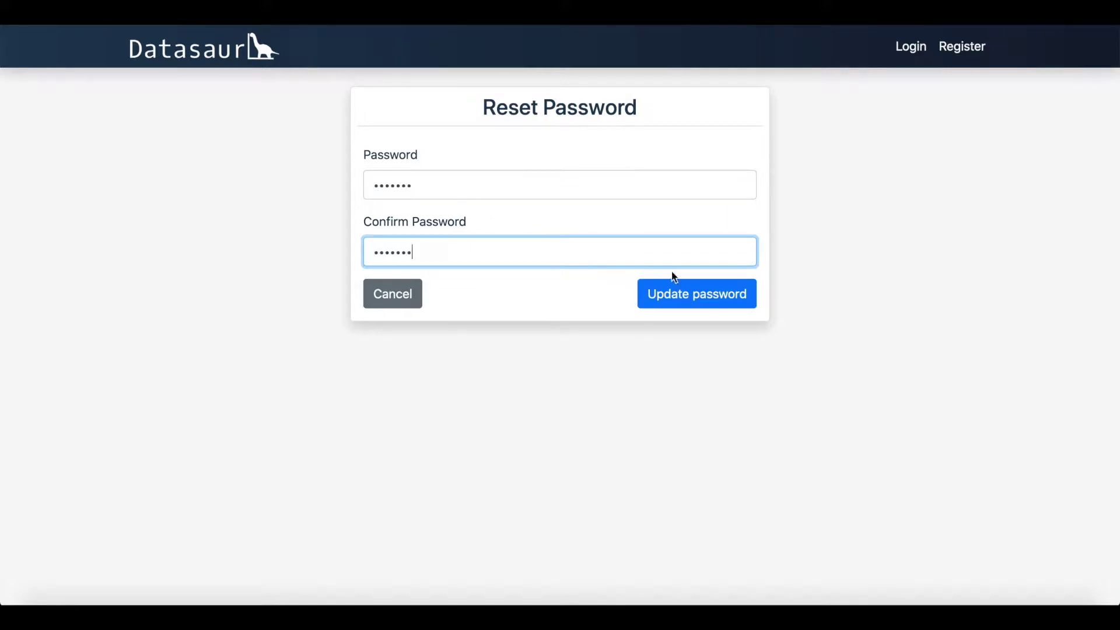
{"action": "left_click", "coordinate": [701, 297]}
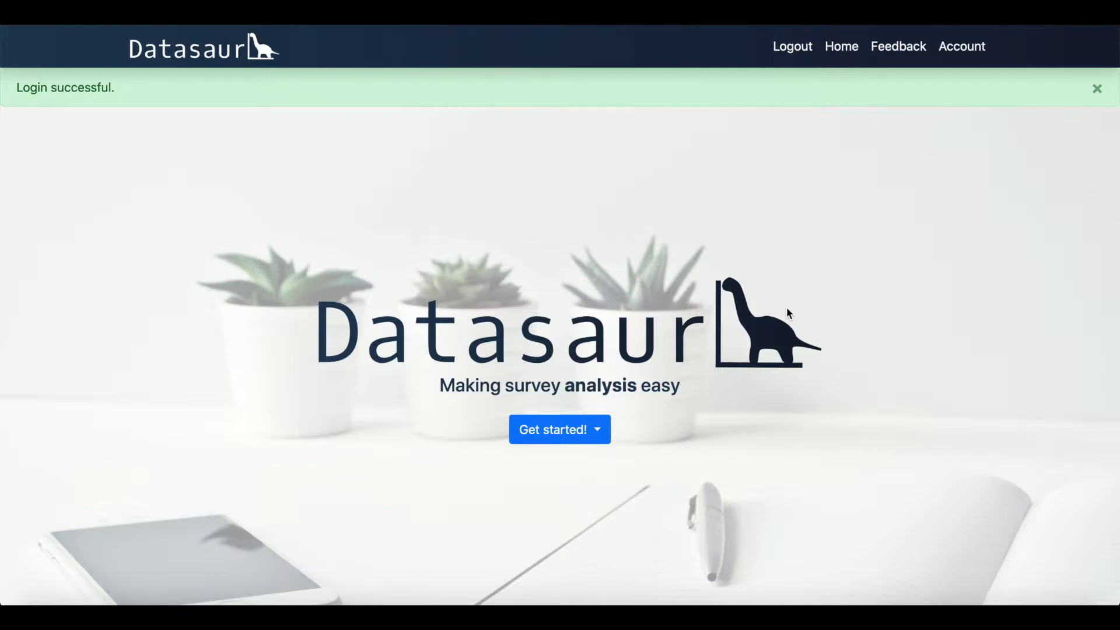
Step: From Get started!, choose to input survey data manually
{"action": "left_click", "coordinate": [602, 431]}
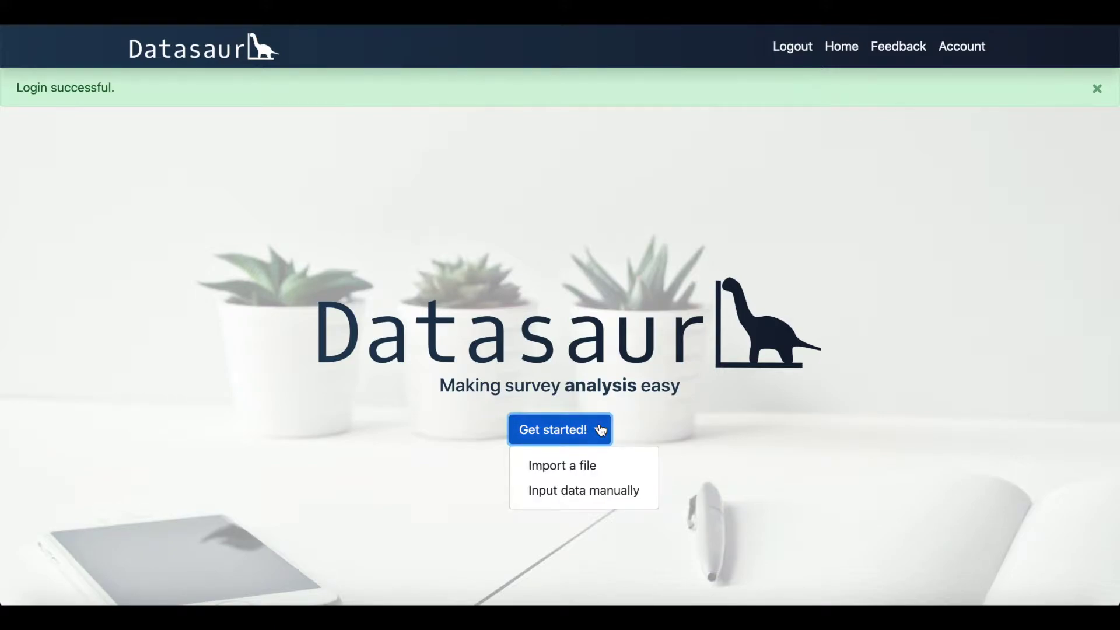
{"action": "left_click", "coordinate": [597, 496]}
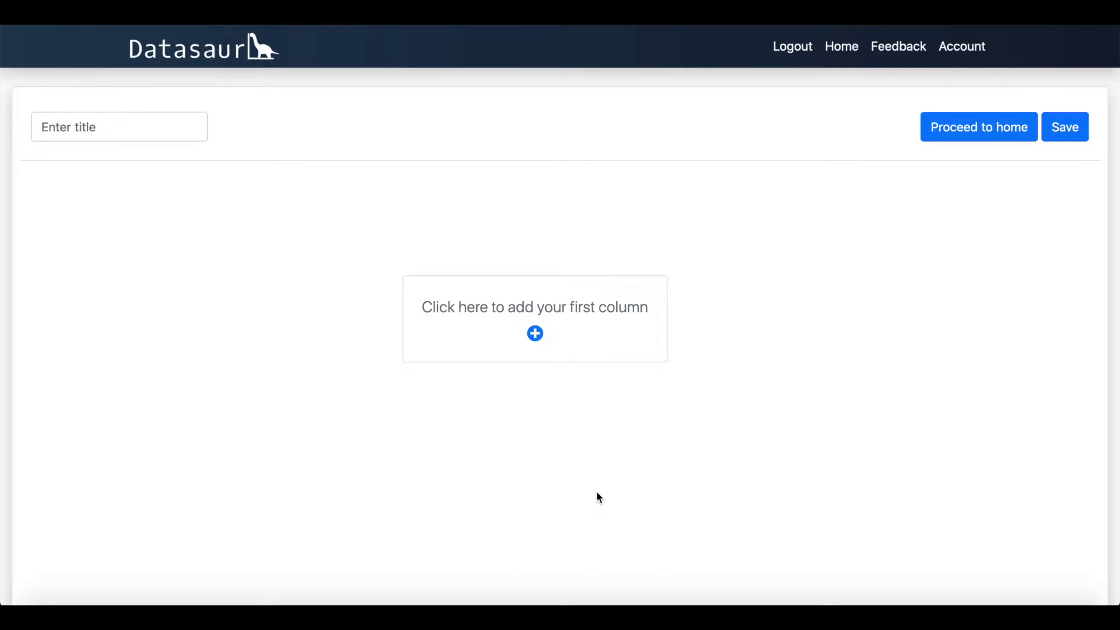
Step: Add an Age column and enter the ages starting with 50 and 30
{"action": "left_click", "coordinate": [535, 334]}
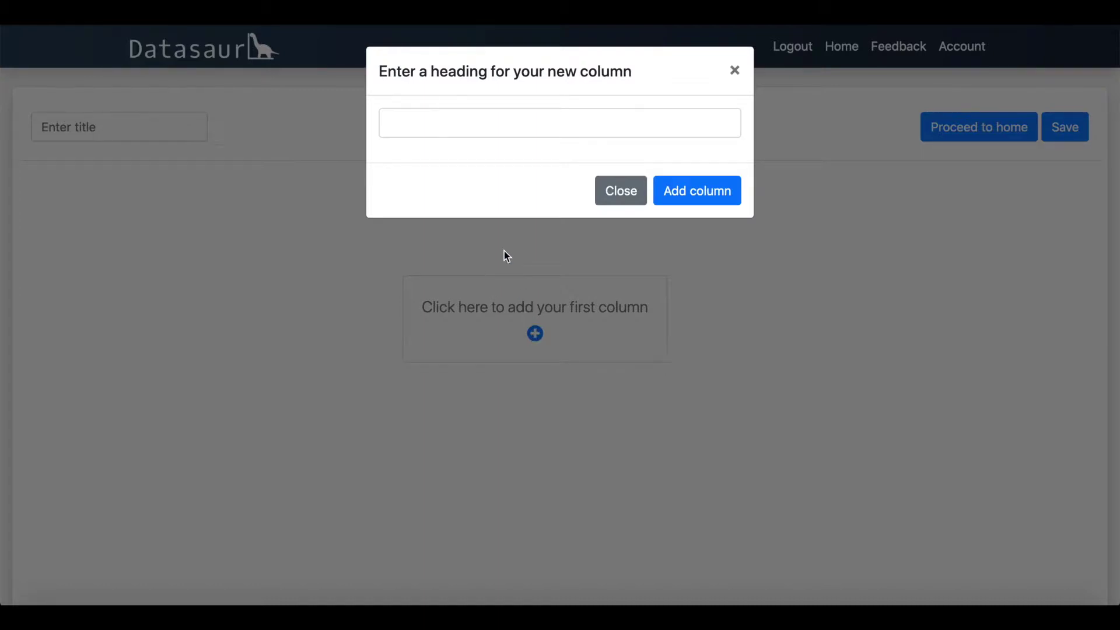
{"action": "left_click", "coordinate": [460, 123]}
{"action": "type", "text": "Age"}
{"action": "left_click", "coordinate": [678, 197]}
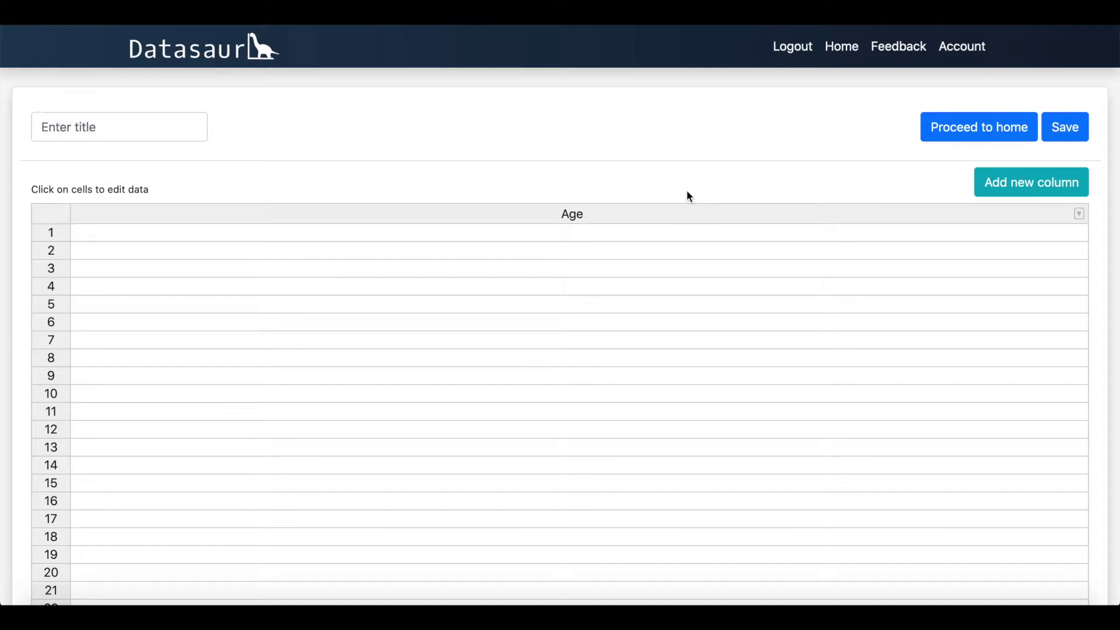
{"action": "left_click", "coordinate": [560, 232]}
{"action": "type", "text": "50"}
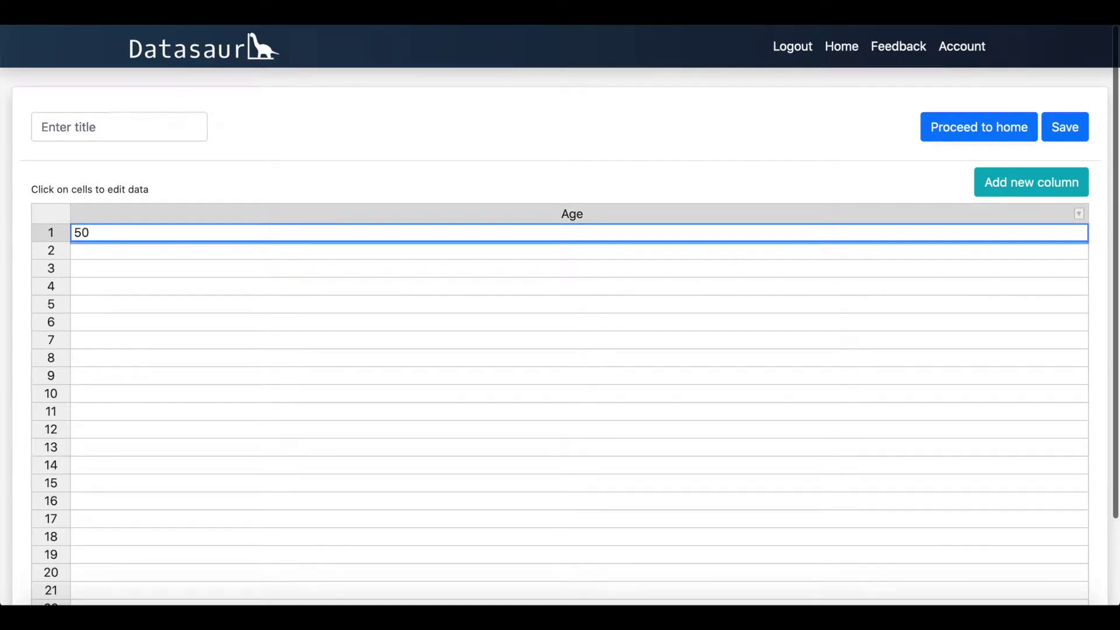
{"action": "key", "text": "Return"}
{"action": "type", "text": "30"}
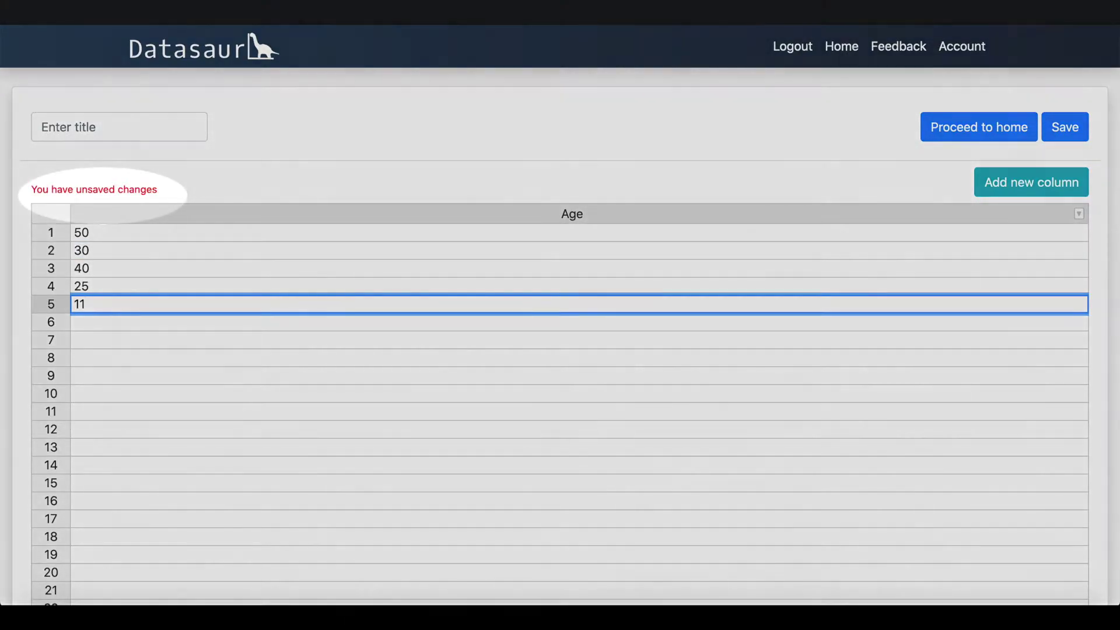
{"action": "key", "text": "Return"}
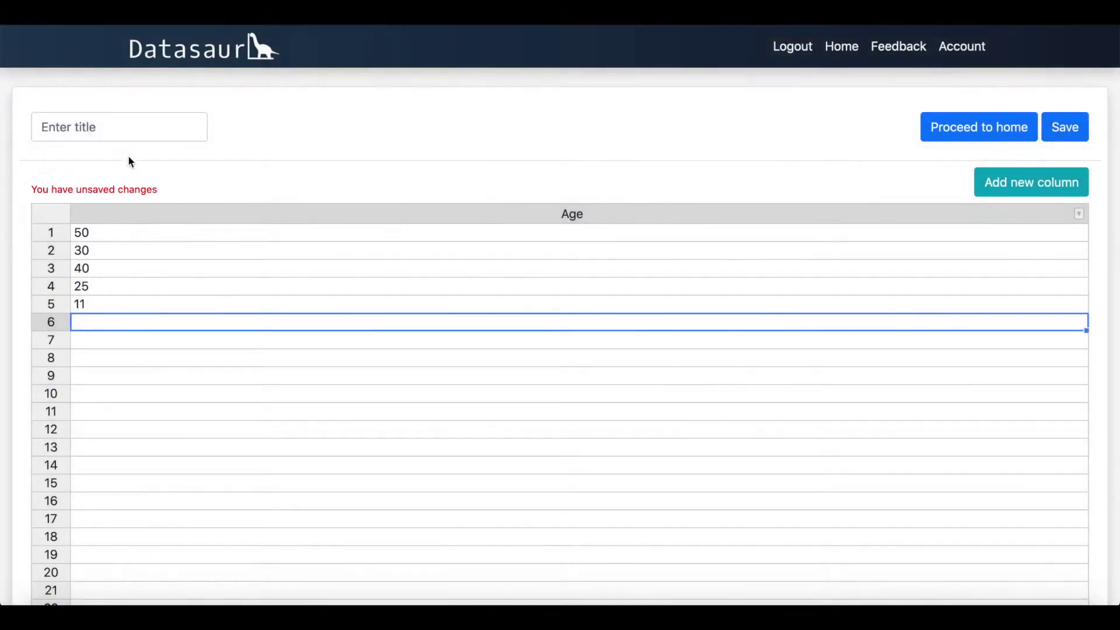
Step: Title the dataset 'Test survey' and save it
{"action": "left_click", "coordinate": [124, 126]}
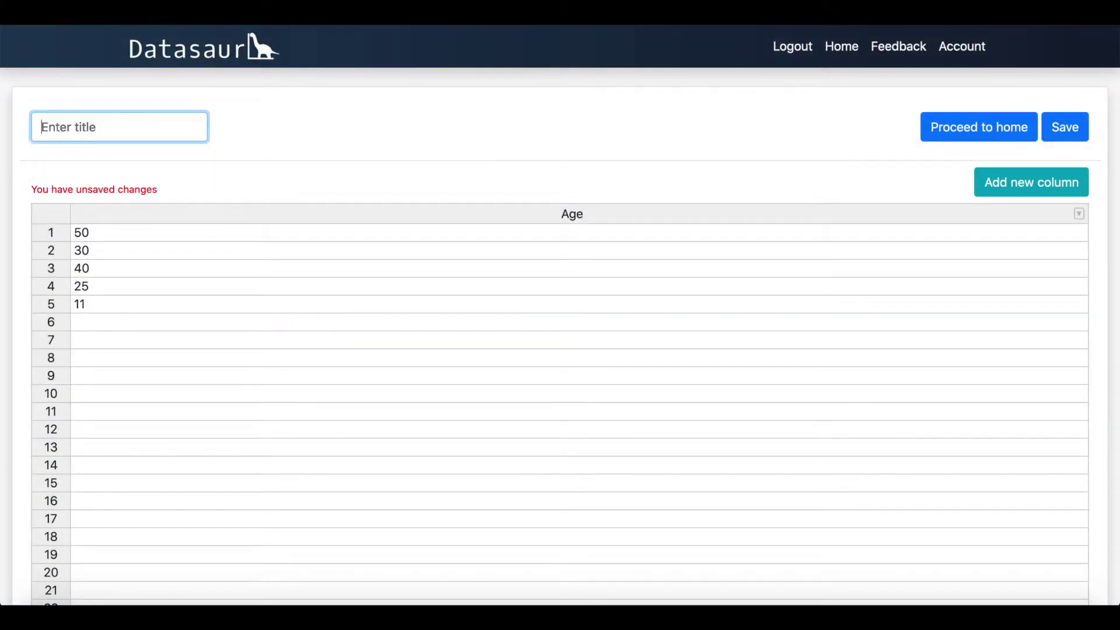
{"action": "type", "text": "Test survey"}
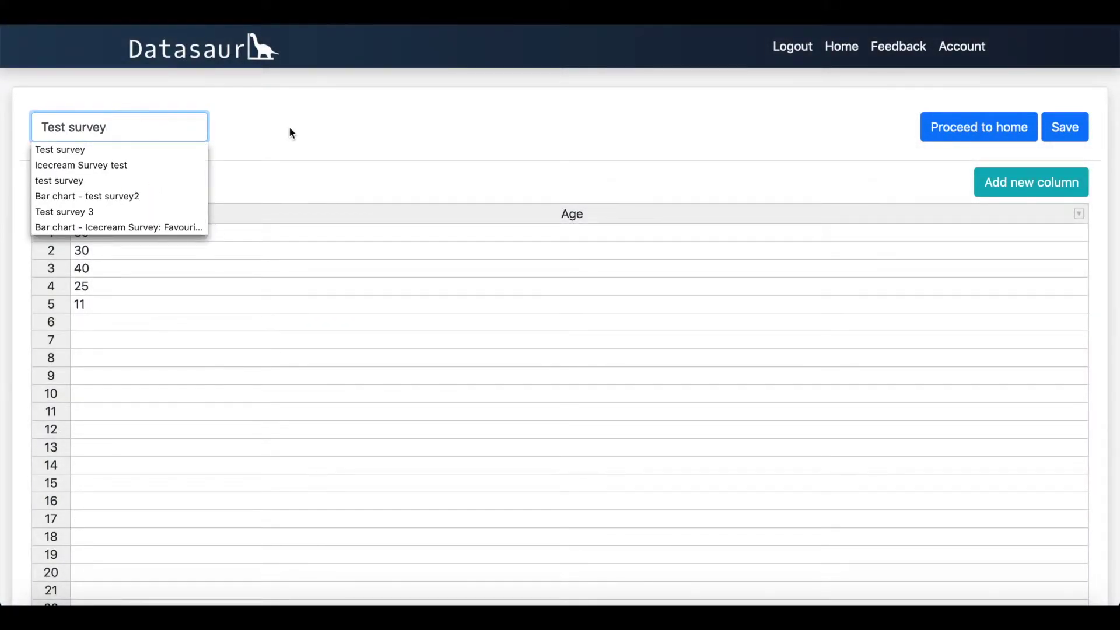
{"action": "left_click", "coordinate": [290, 133]}
{"action": "left_click", "coordinate": [1068, 127]}
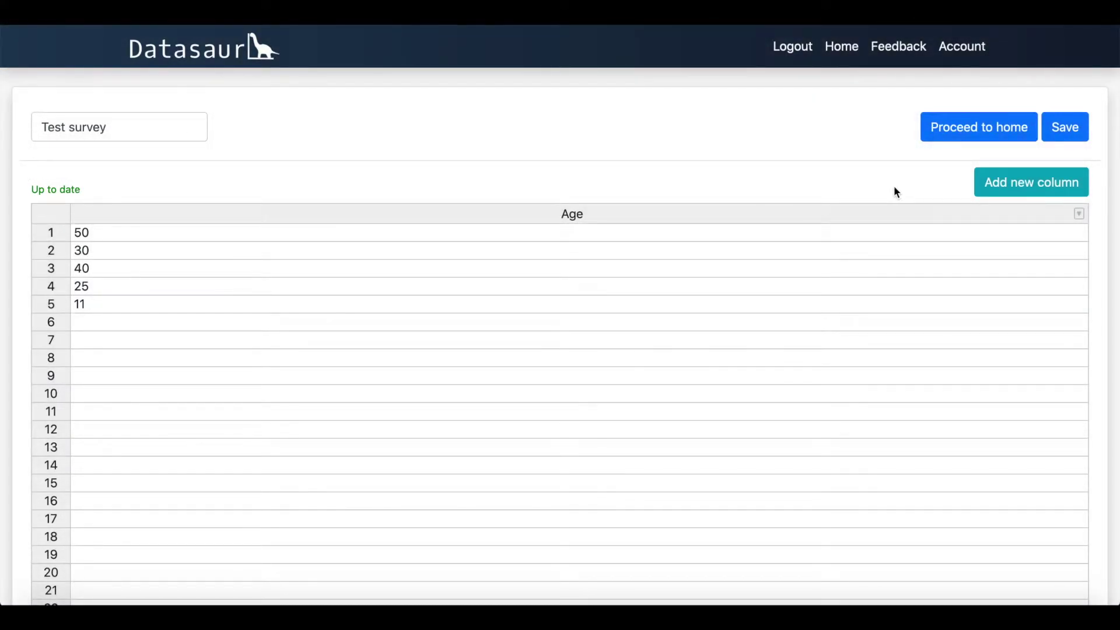
Step: Add a new column named City to Test survey
{"action": "left_click", "coordinate": [1001, 188]}
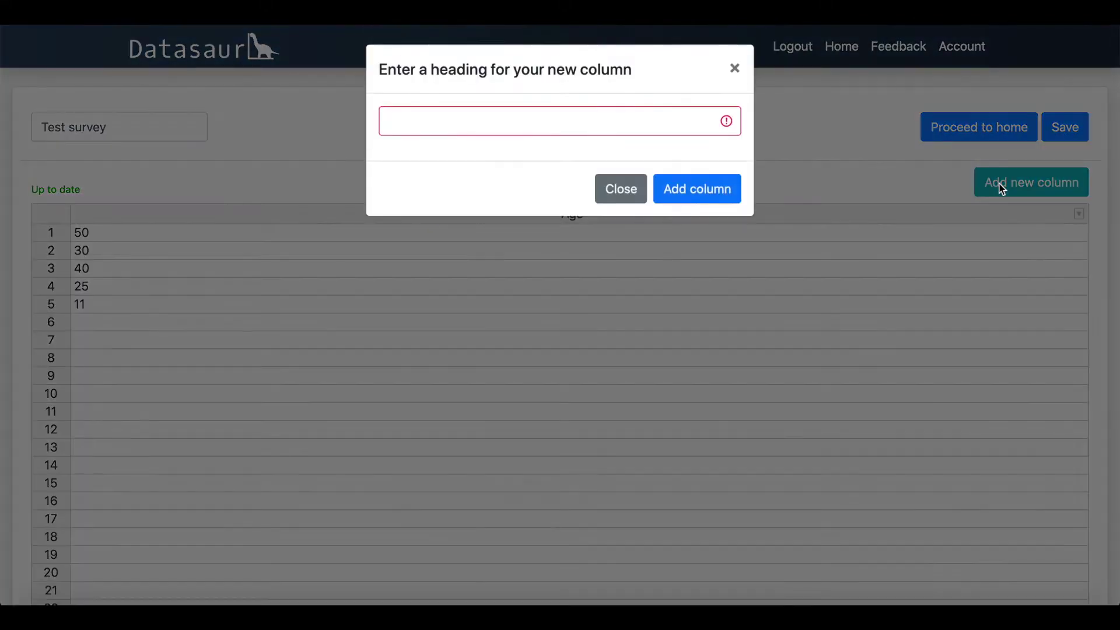
{"action": "left_click", "coordinate": [618, 123]}
{"action": "type", "text": "City"}
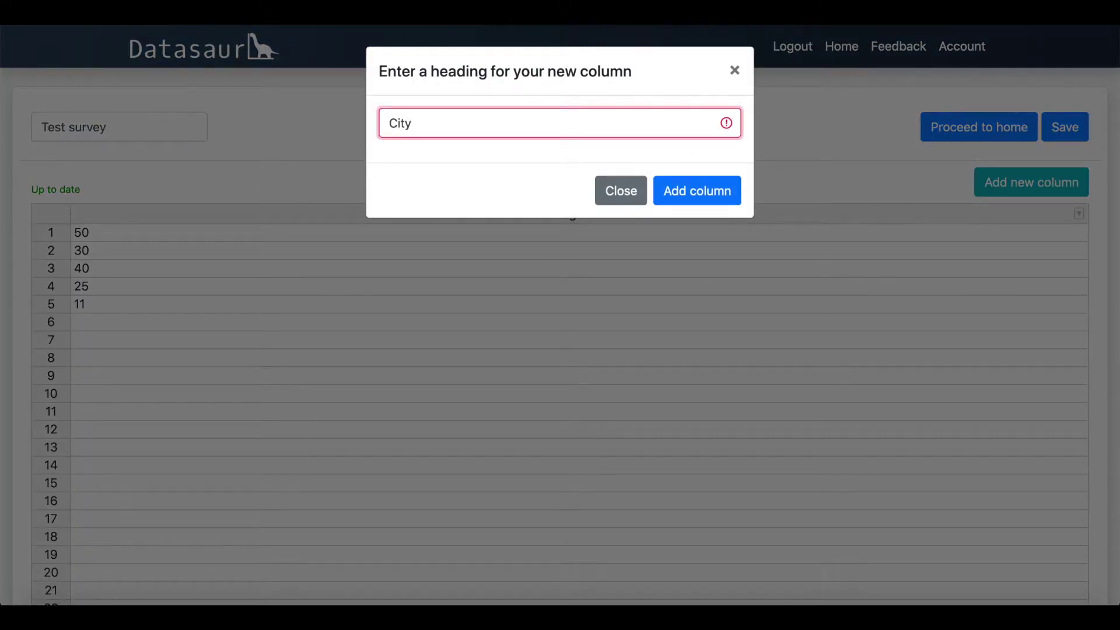
{"action": "left_click", "coordinate": [669, 190]}
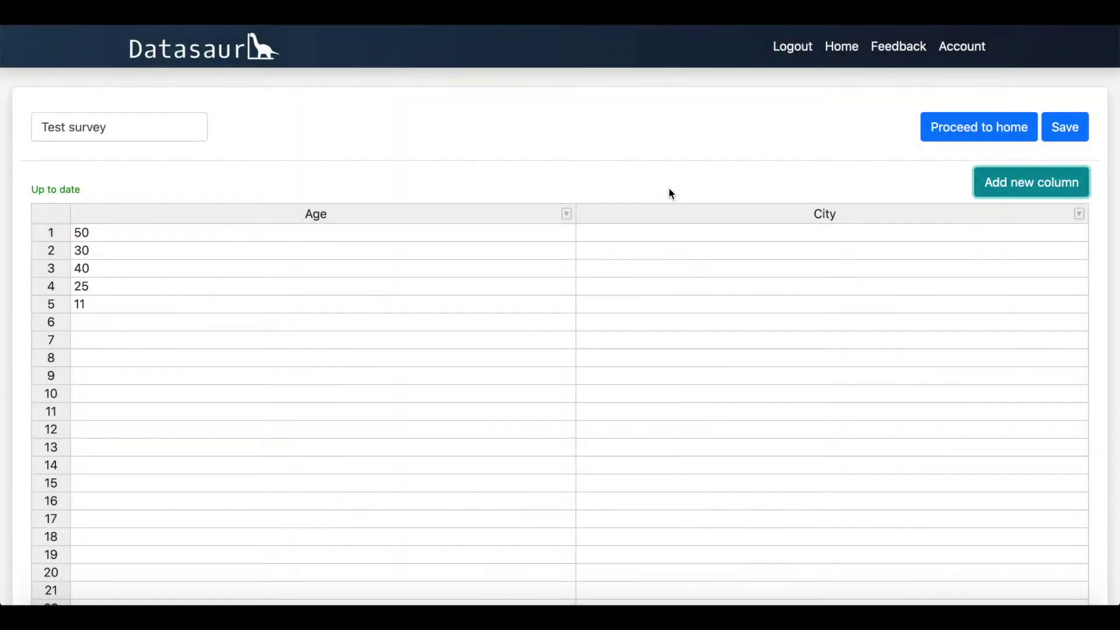
Step: Enter the cities starting with Bristol and London, save, and return to the home page
{"action": "left_click", "coordinate": [699, 232]}
{"action": "type", "text": "Bristol"}
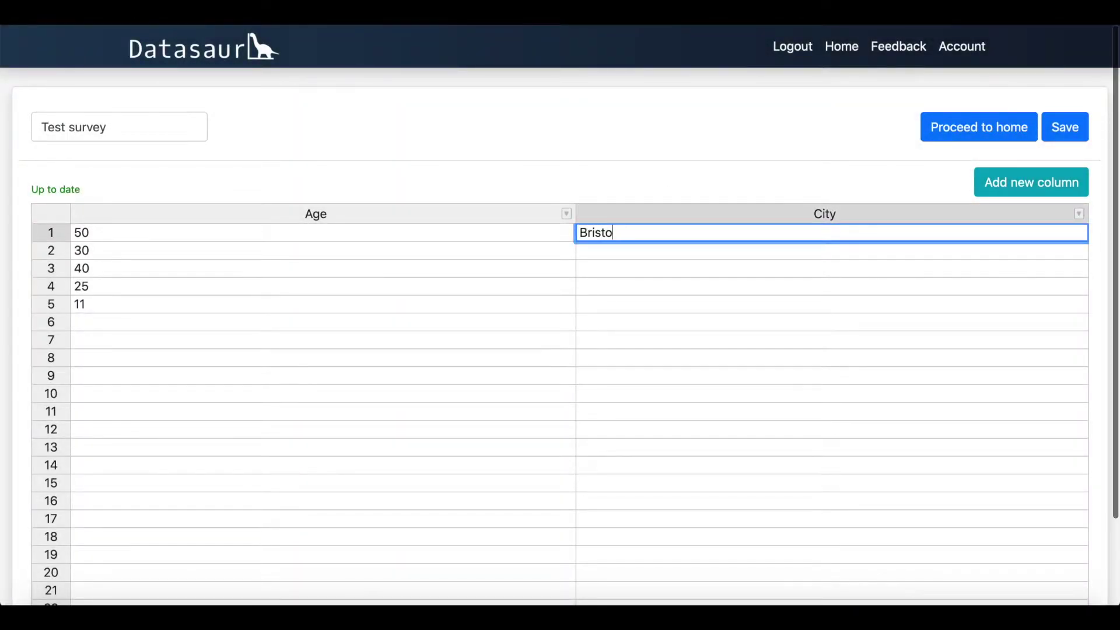
{"action": "key", "text": "Return"}
{"action": "type", "text": "London"}
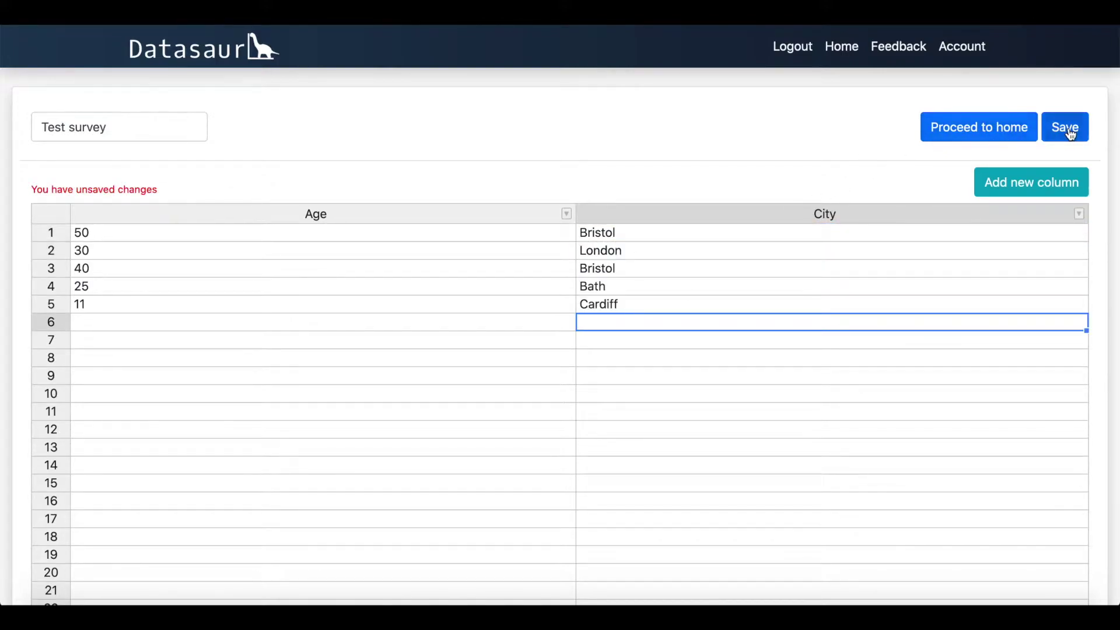
{"action": "left_click", "coordinate": [1069, 130]}
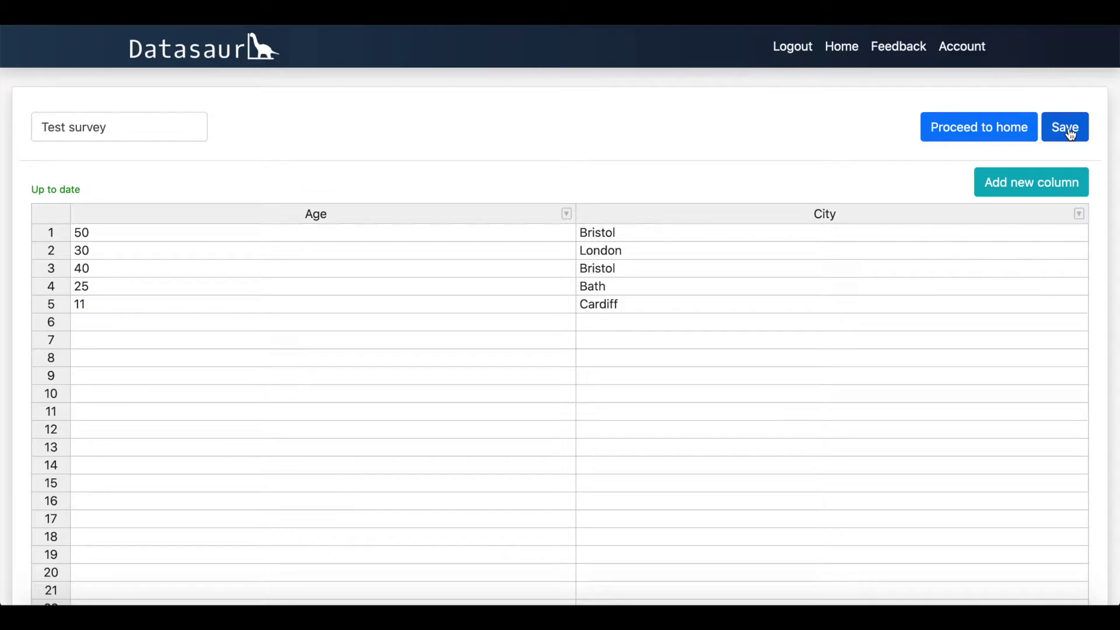
{"action": "left_click", "coordinate": [993, 140]}
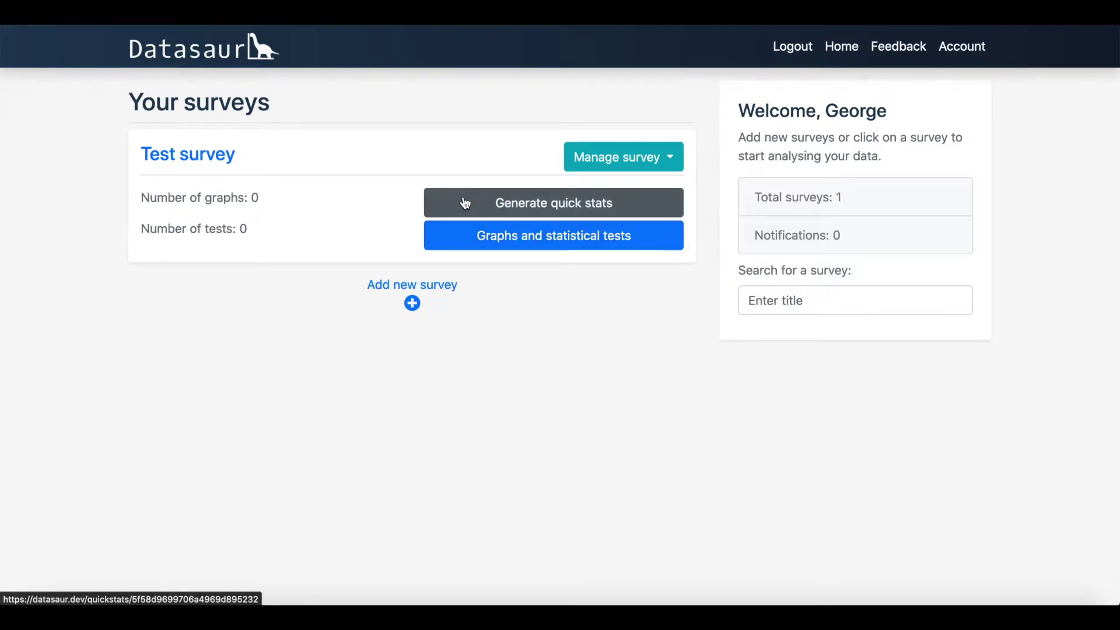
{"action": "left_click", "coordinate": [465, 202]}
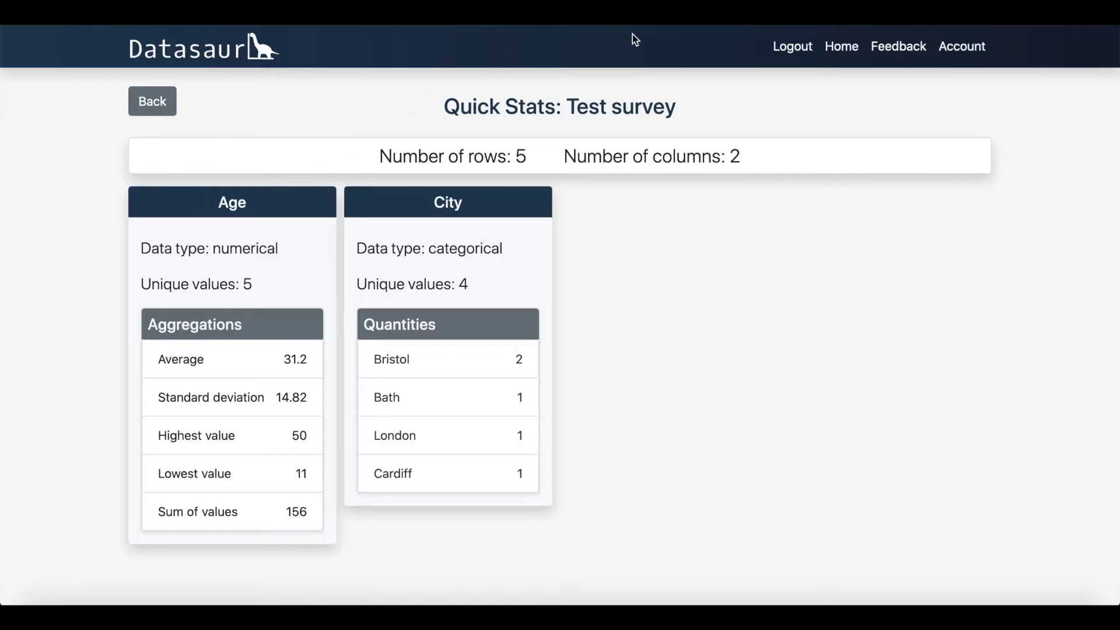
{"action": "left_click", "coordinate": [845, 49]}
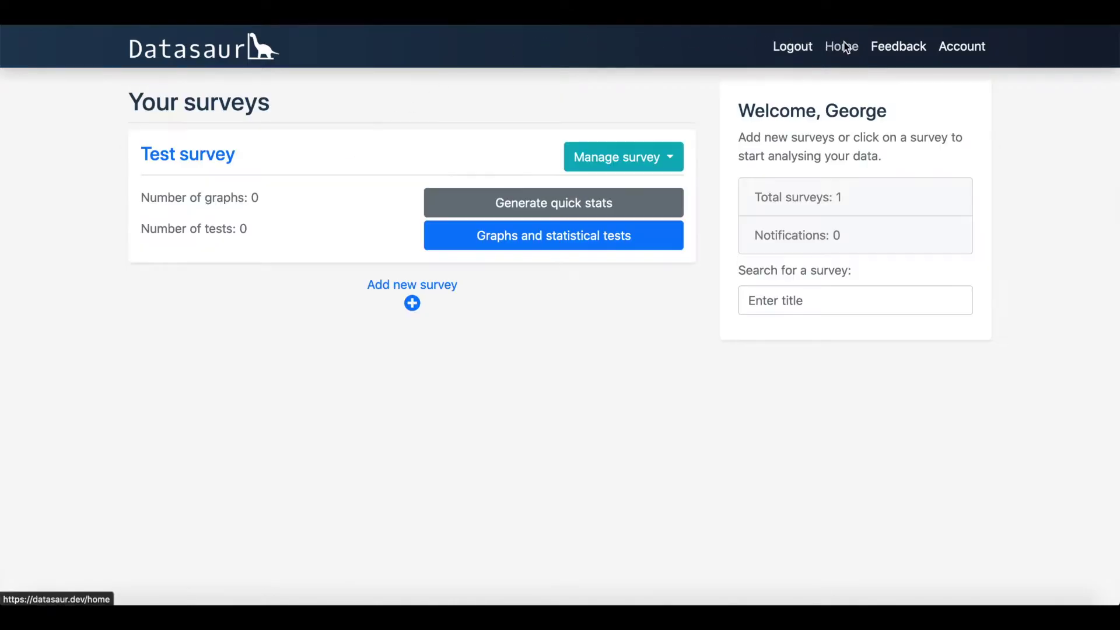
Step: Start a new survey from an uploaded file and bring up the Excel feedback spreadsheet
{"action": "left_click", "coordinate": [412, 288]}
{"action": "left_click", "coordinate": [545, 129]}
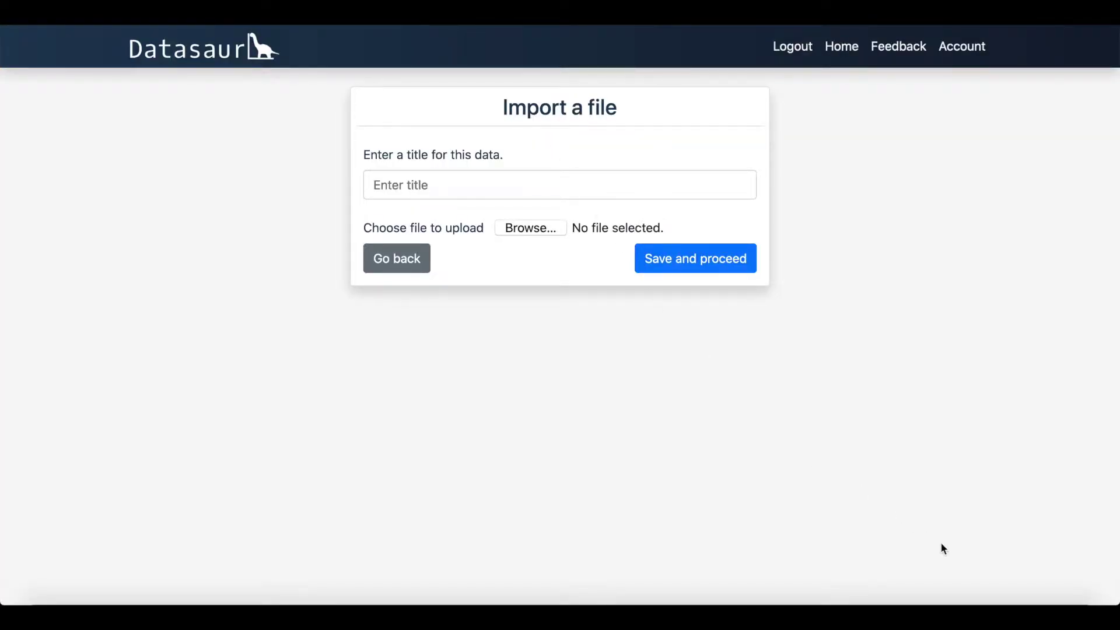
{"action": "left_click", "coordinate": [979, 617]}
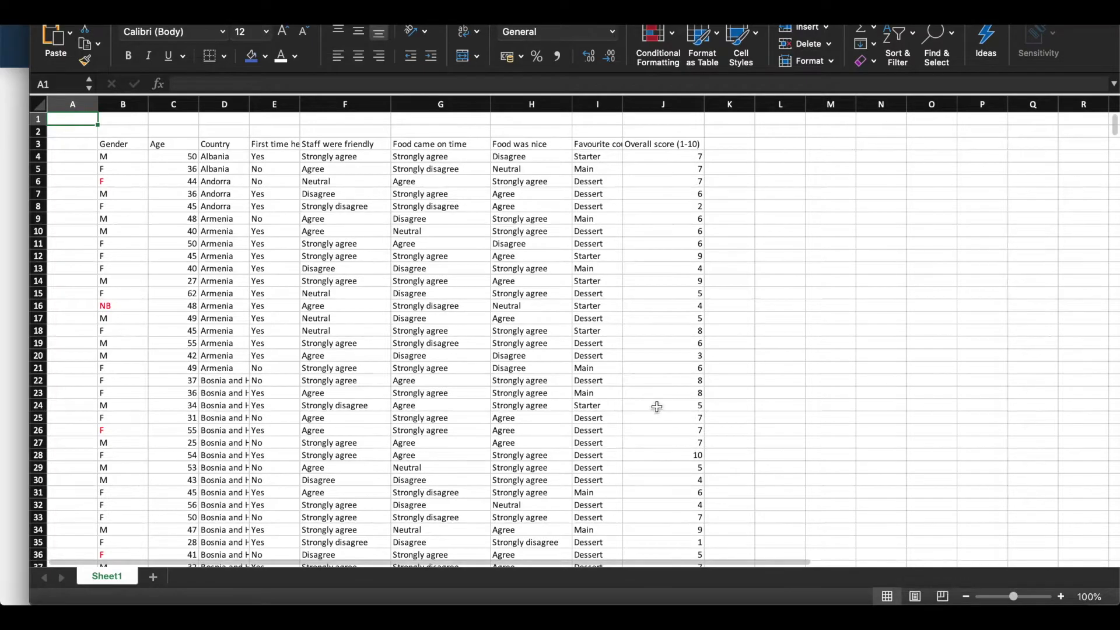
{"action": "scroll", "coordinate": [551, 388], "scroll_direction": "down", "scroll_amount": 4}
{"action": "scroll", "coordinate": [552, 389], "scroll_direction": "down", "scroll_amount": 10}
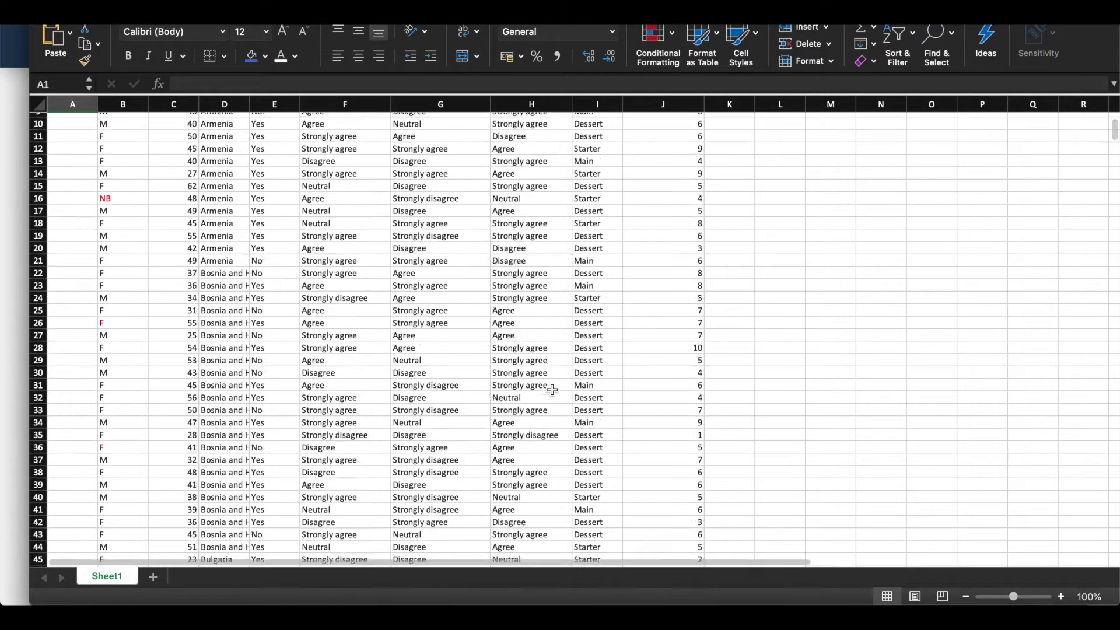
{"action": "scroll", "coordinate": [552, 390], "scroll_direction": "down", "scroll_amount": 11}
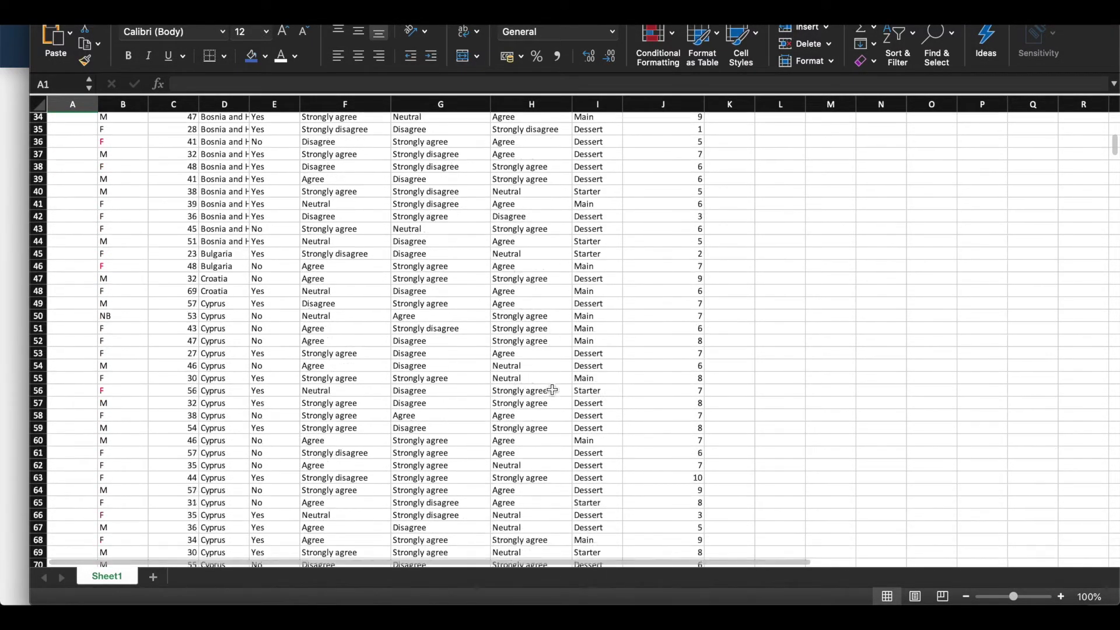
{"action": "scroll", "coordinate": [552, 390], "scroll_direction": "down", "scroll_amount": 20}
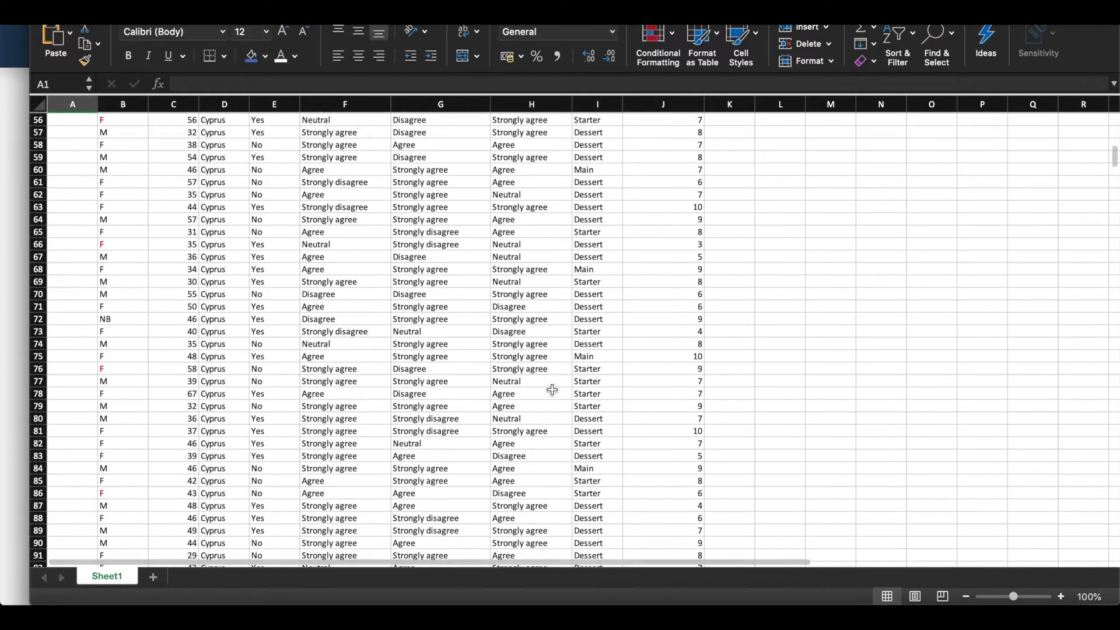
{"action": "scroll", "coordinate": [552, 390], "scroll_direction": "down", "scroll_amount": 20}
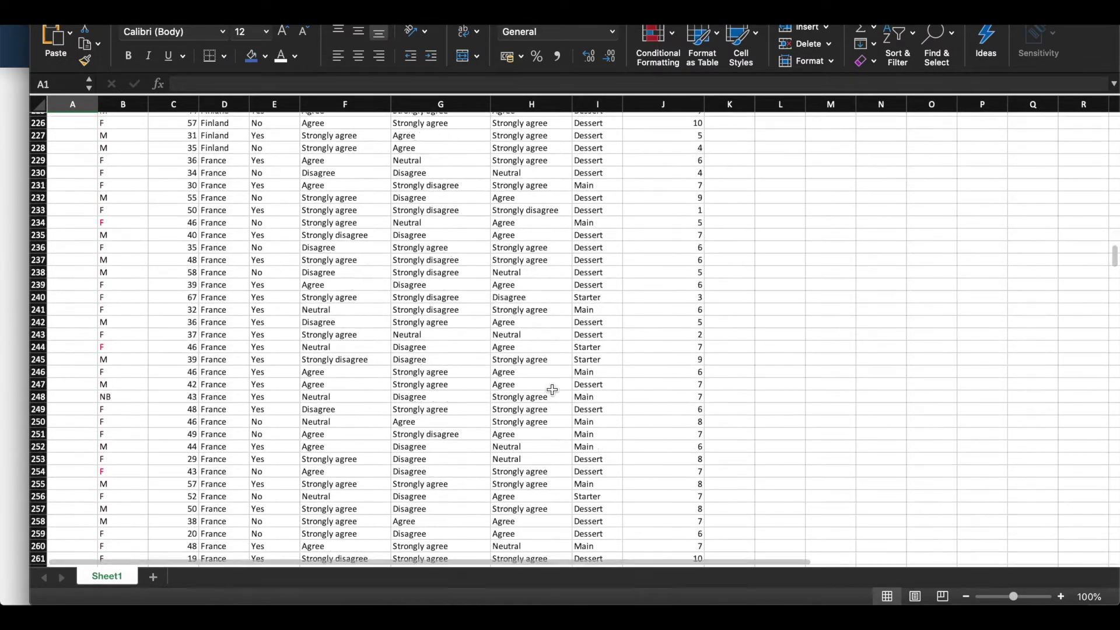
{"action": "scroll", "coordinate": [552, 390], "scroll_direction": "up", "scroll_amount": 20}
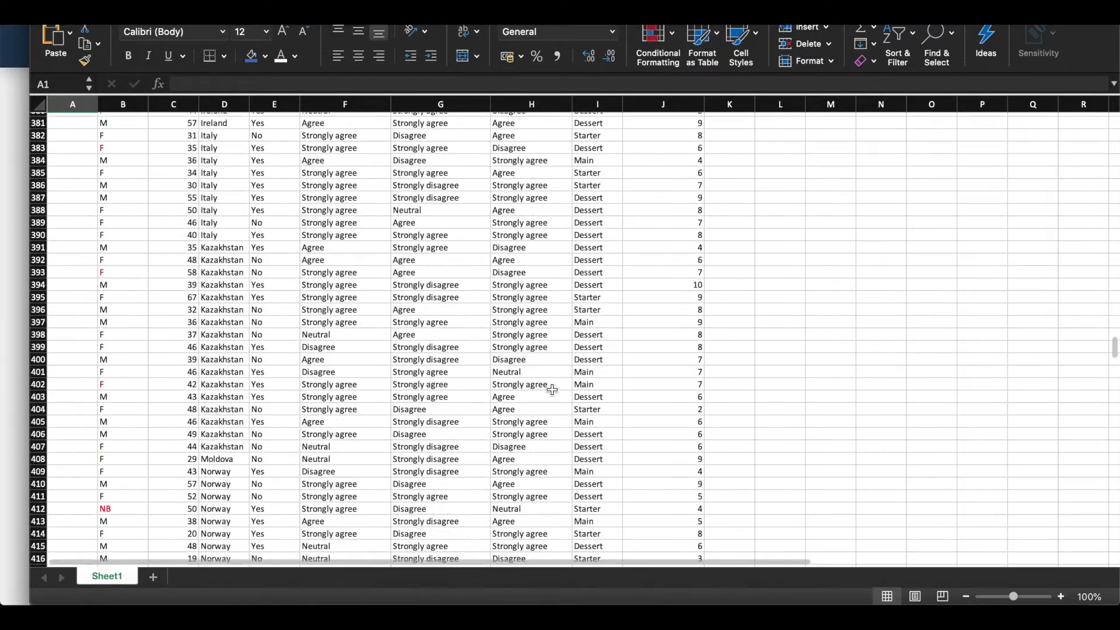
{"action": "scroll", "coordinate": [552, 389], "scroll_direction": "up", "scroll_amount": 20}
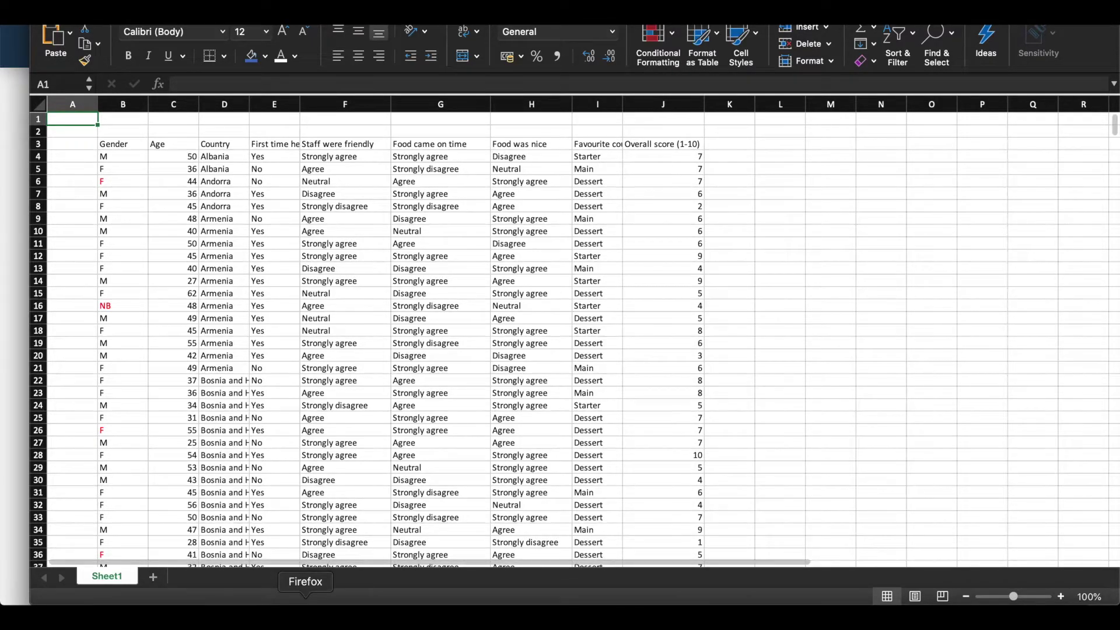
Step: Attach Feedback.xlsx, title it 'Restaurant feedback', and upload it as a new survey
{"action": "left_click", "coordinate": [305, 598]}
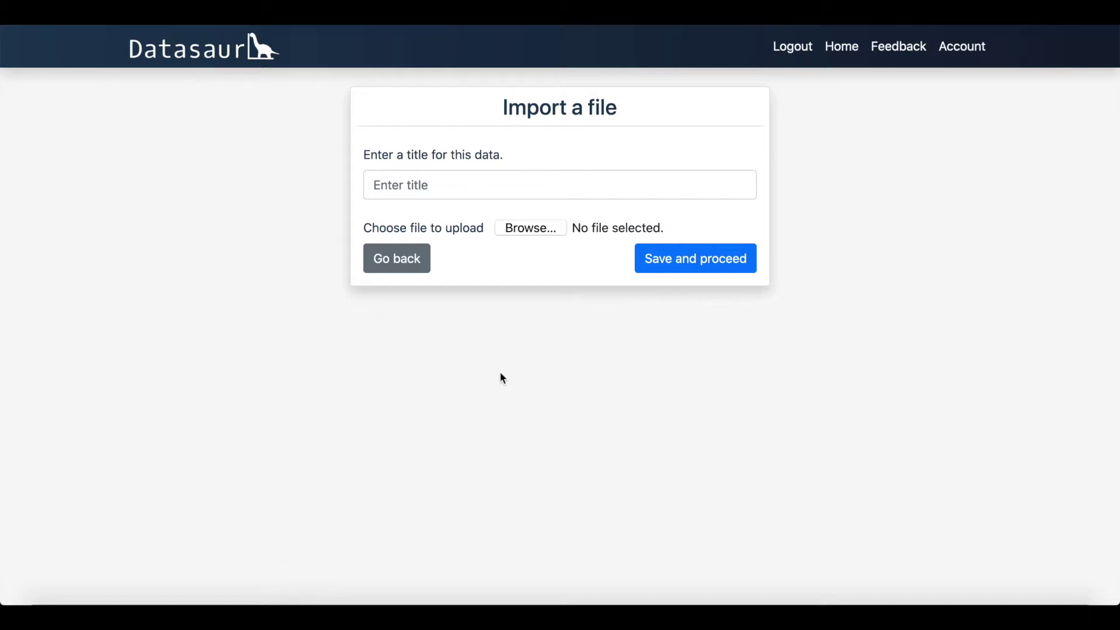
{"action": "left_click", "coordinate": [527, 229]}
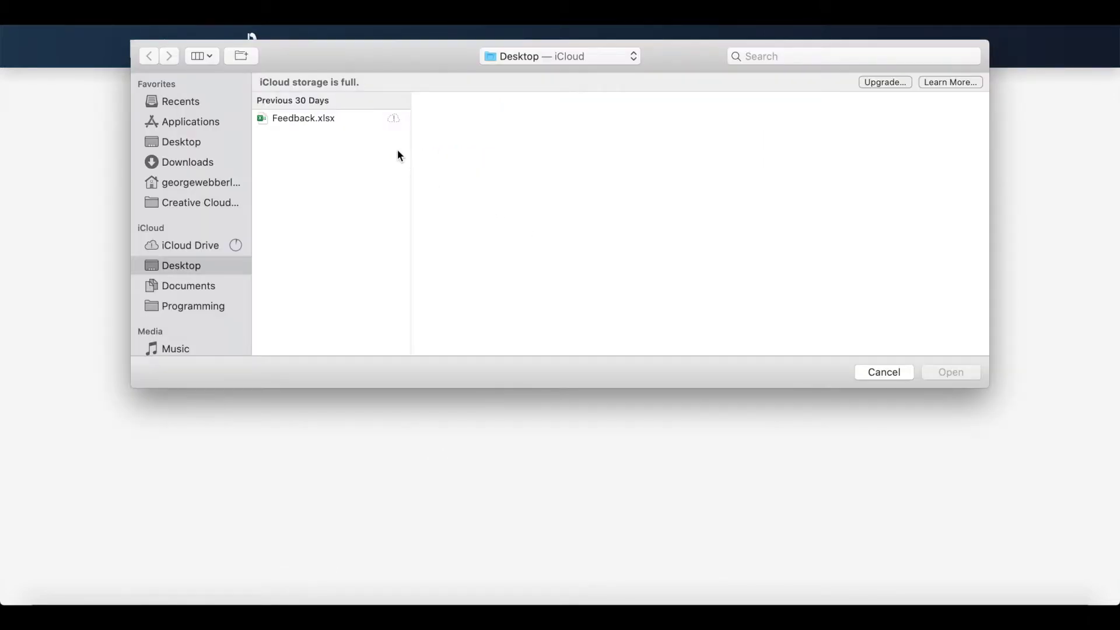
{"action": "left_click", "coordinate": [335, 120]}
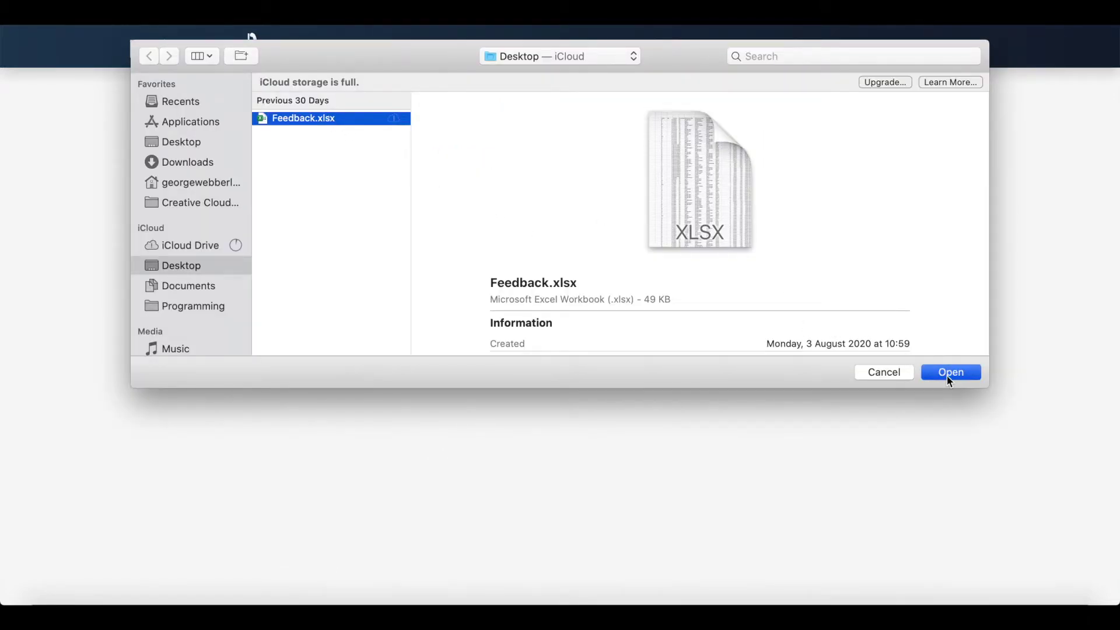
{"action": "left_click", "coordinate": [949, 373]}
{"action": "left_click", "coordinate": [483, 184]}
{"action": "type", "text": "Restaurant feedback"}
{"action": "left_click", "coordinate": [561, 317]}
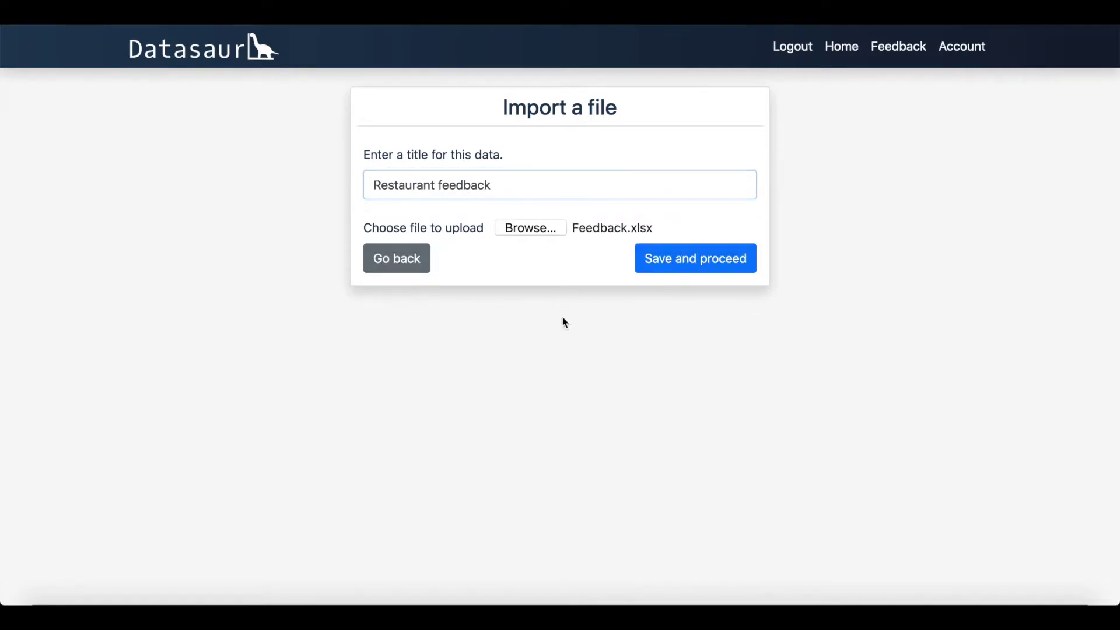
{"action": "left_click", "coordinate": [694, 265]}
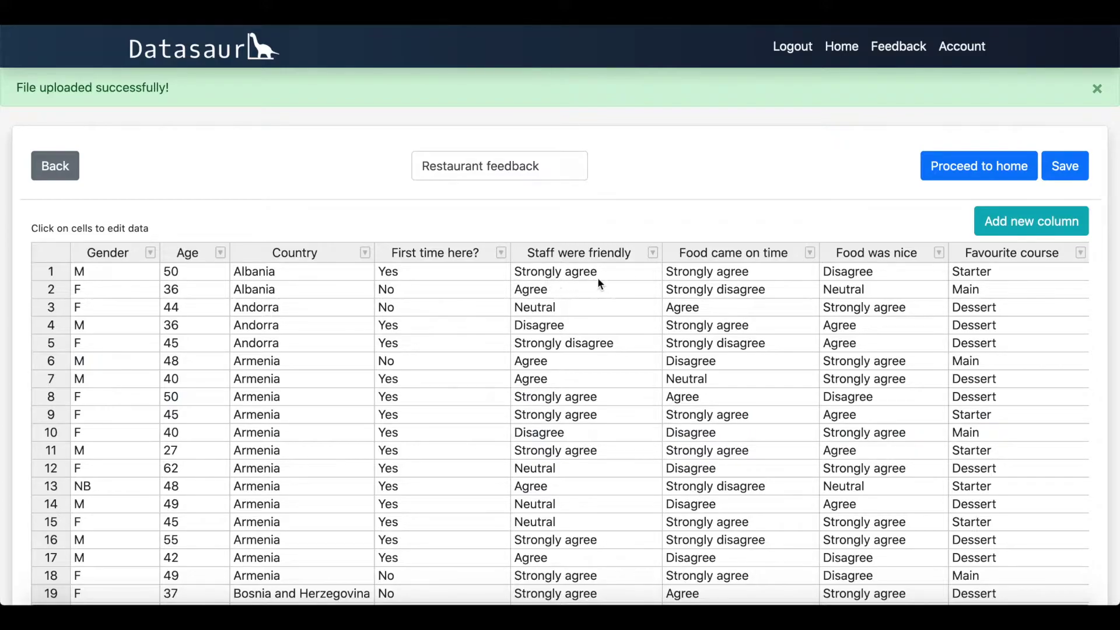
Step: Change row 1's First time here? answer to No, then restore it to Yes
{"action": "left_click", "coordinate": [441, 272]}
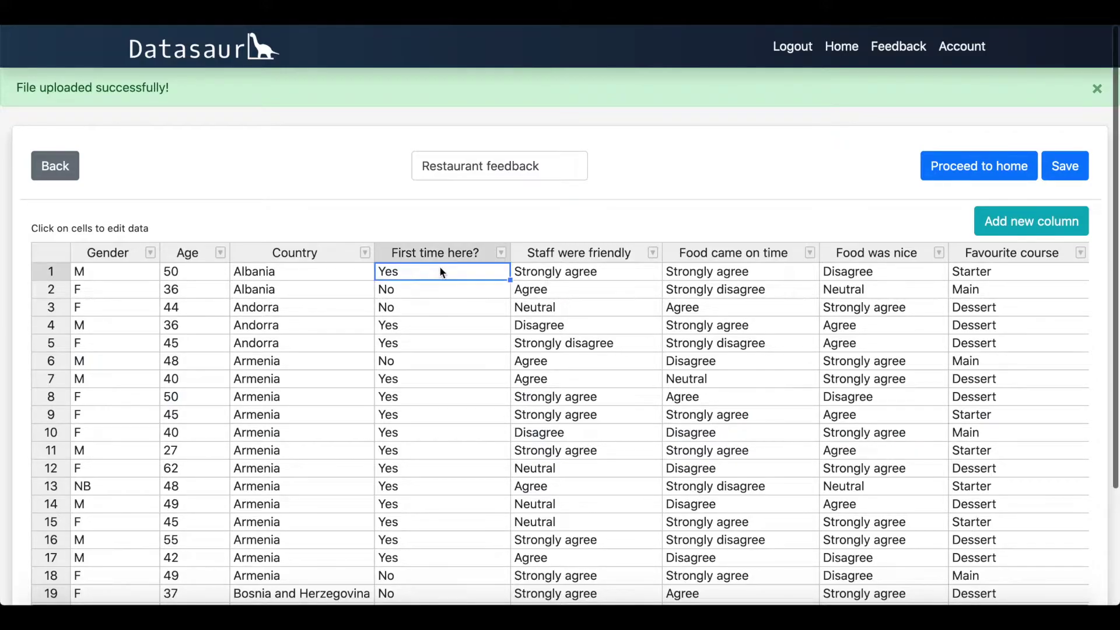
{"action": "type", "text": "No"}
{"action": "left_click", "coordinate": [446, 307]}
{"action": "left_click", "coordinate": [418, 272]}
{"action": "type", "text": "Yes"}
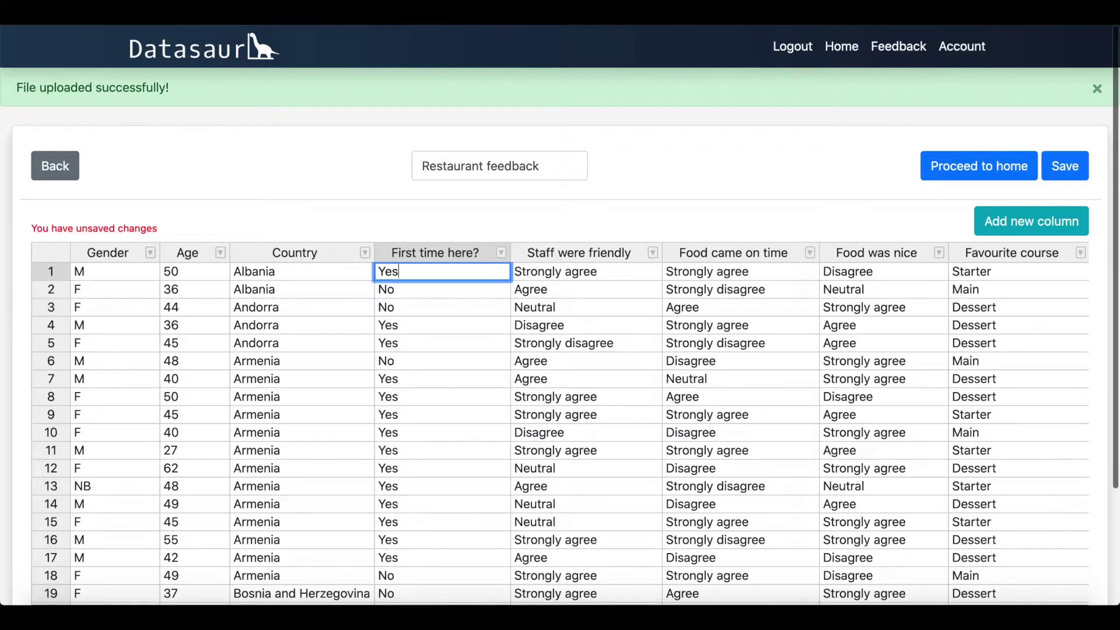
{"action": "left_click", "coordinate": [432, 306]}
Step: Insert an empty column left of First time here?, then delete it again
{"action": "left_click", "coordinate": [501, 253]}
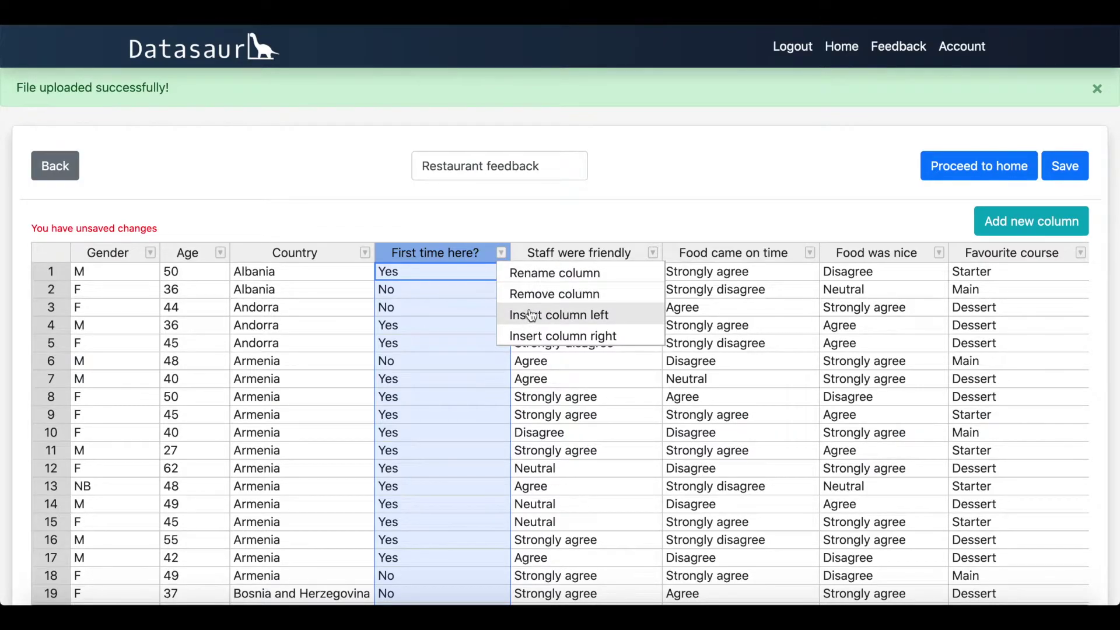
{"action": "left_click", "coordinate": [523, 281]}
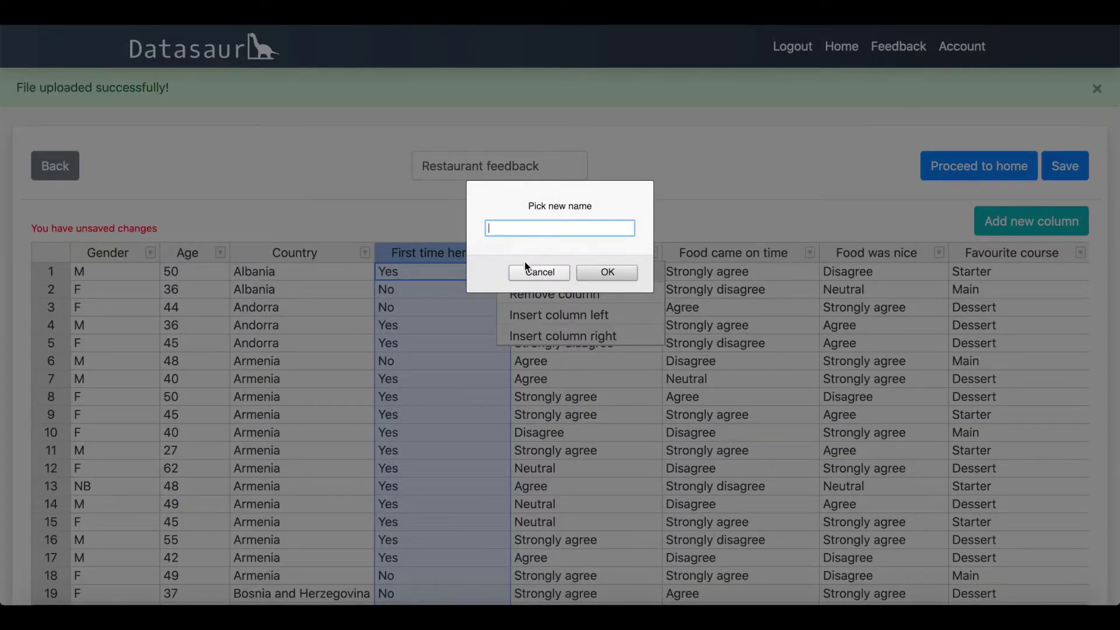
{"action": "left_click", "coordinate": [529, 272]}
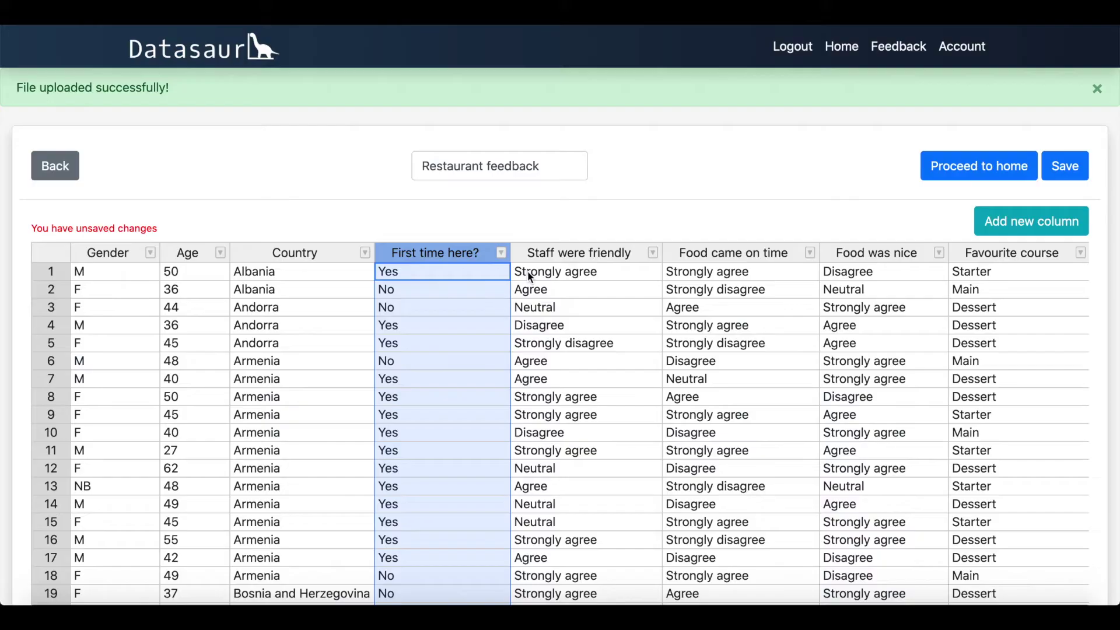
{"action": "left_click", "coordinate": [503, 254]}
{"action": "left_click", "coordinate": [545, 315]}
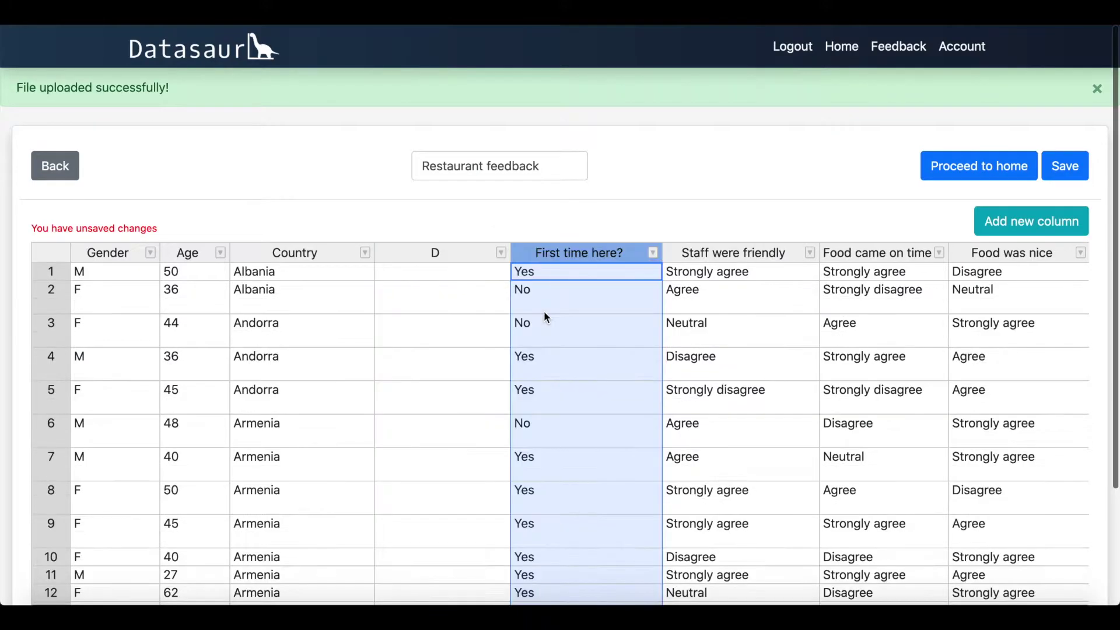
{"action": "left_click", "coordinate": [501, 253]}
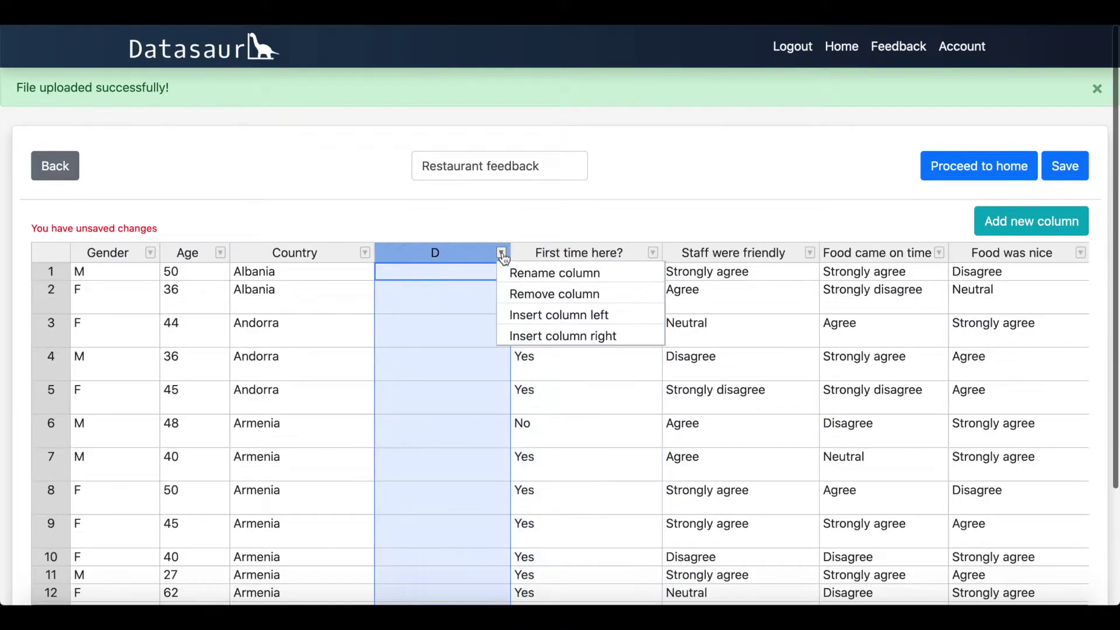
{"action": "left_click", "coordinate": [530, 296]}
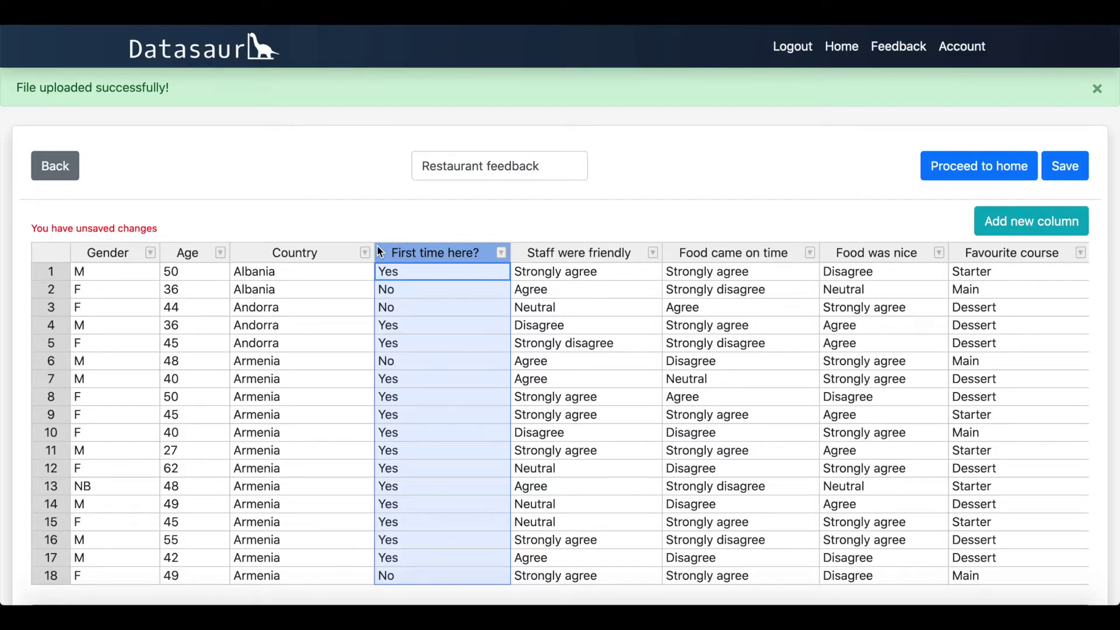
Step: Sort the table by Age, then by Country descending
{"action": "left_click", "coordinate": [192, 257]}
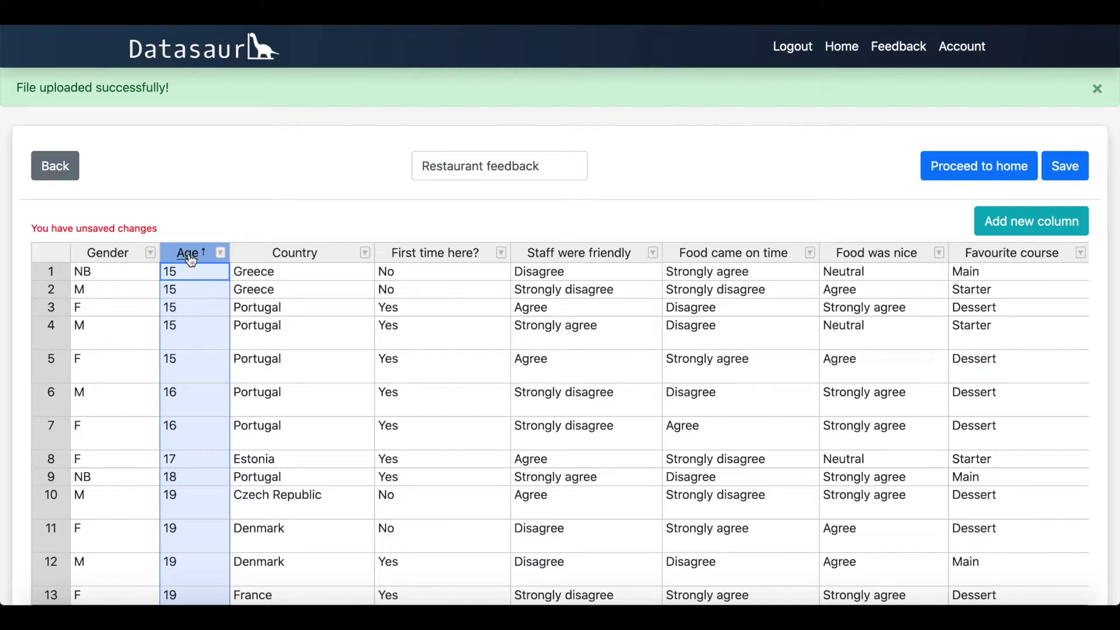
{"action": "left_click", "coordinate": [290, 257]}
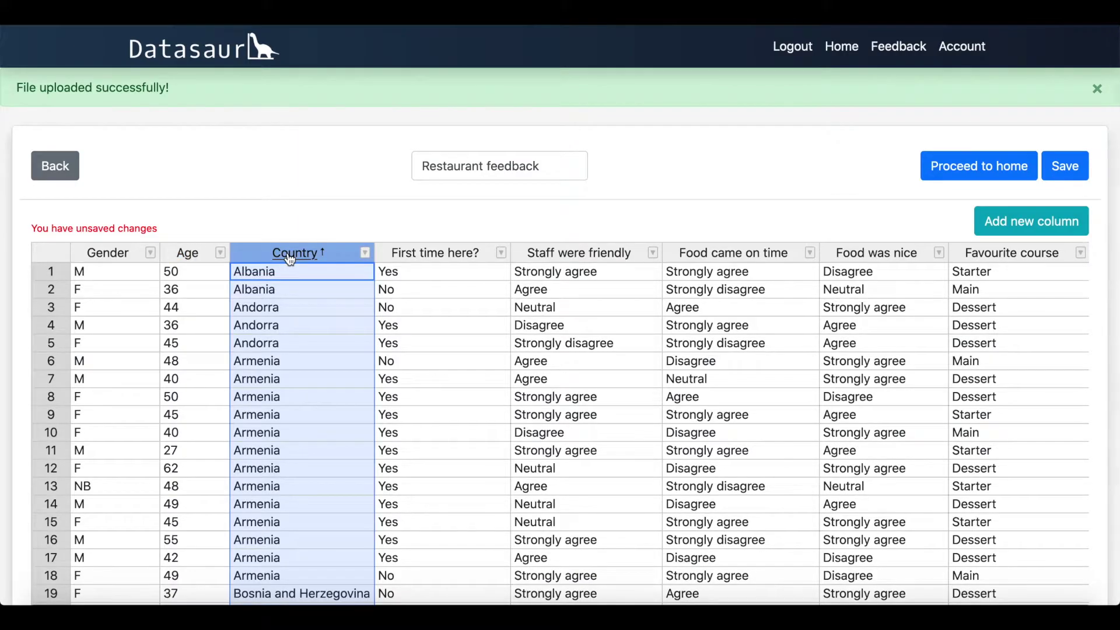
{"action": "left_click", "coordinate": [290, 257]}
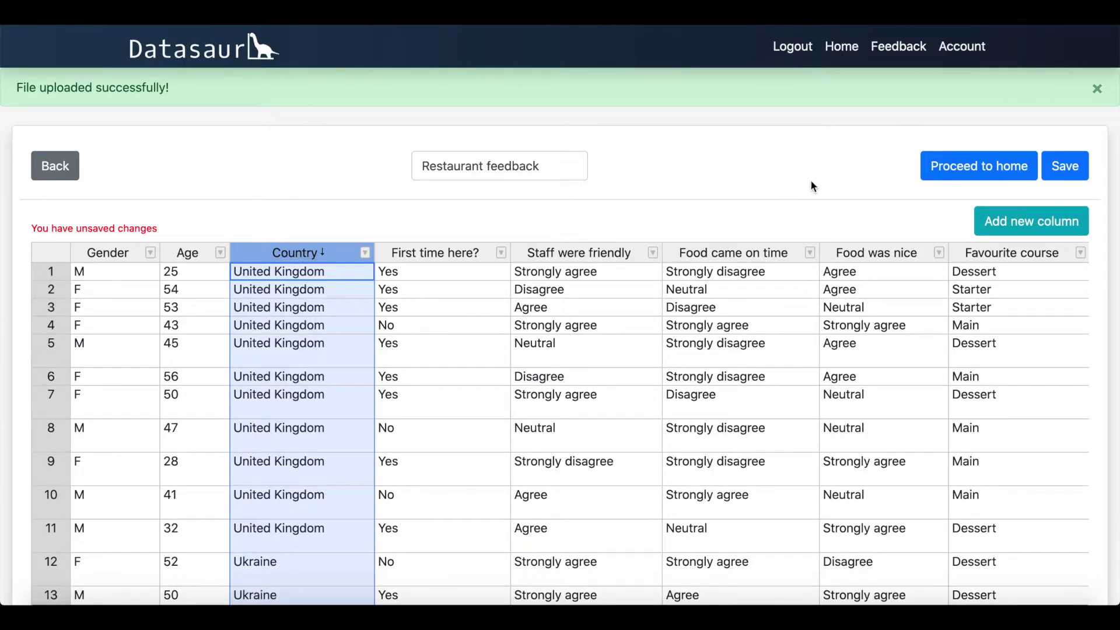
Step: Leave the table without saving, then open and close Restaurant feedback's Manage survey menu
{"action": "left_click", "coordinate": [945, 170]}
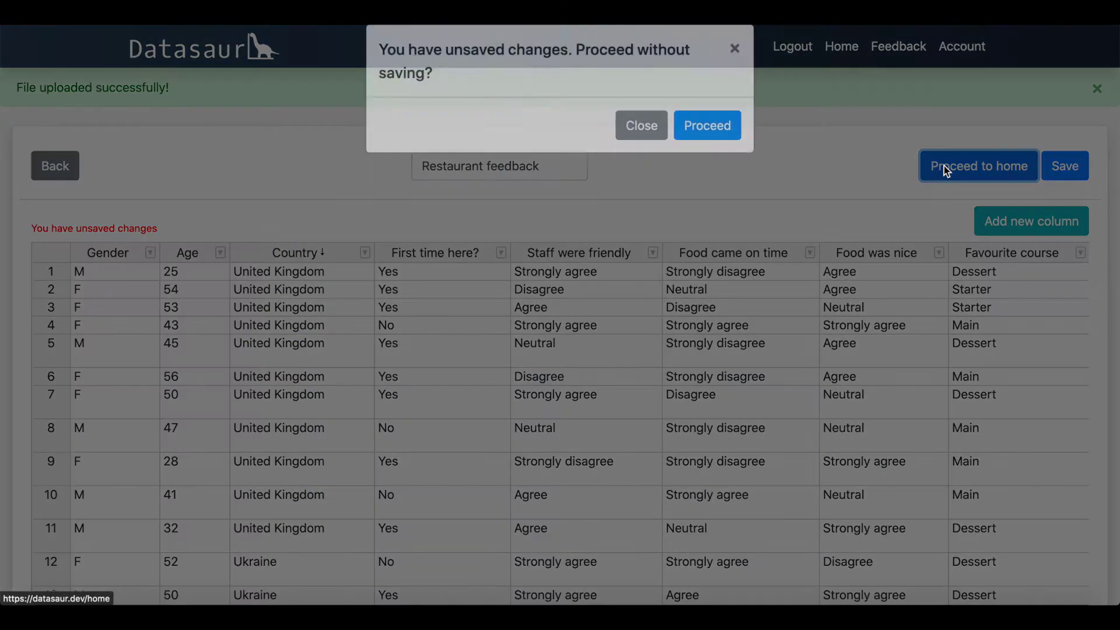
{"action": "left_click", "coordinate": [702, 153]}
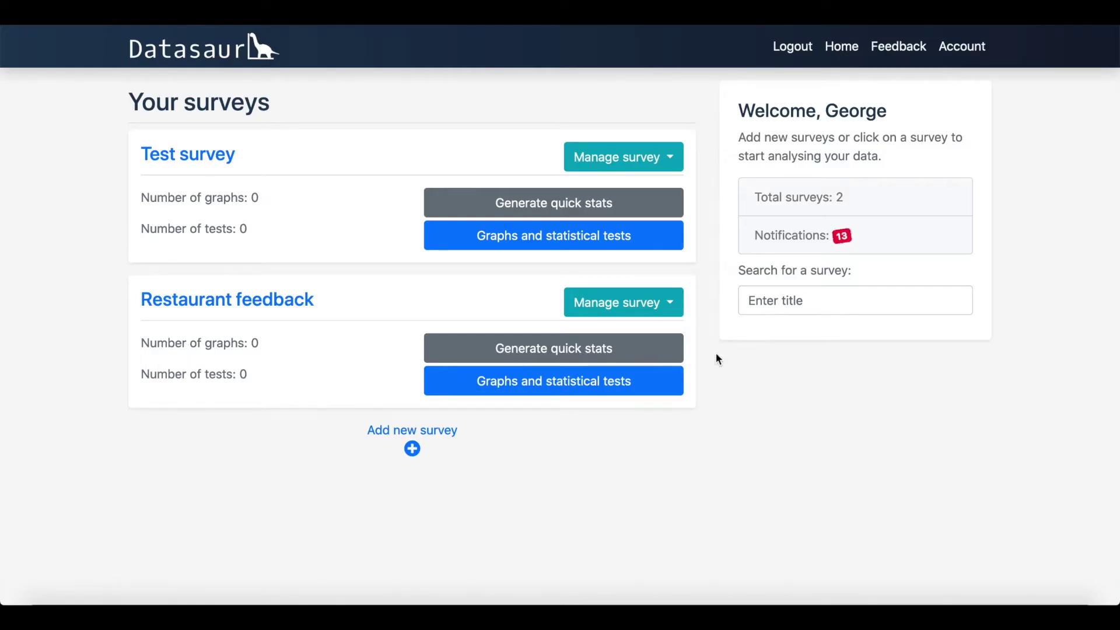
{"action": "left_click", "coordinate": [667, 308]}
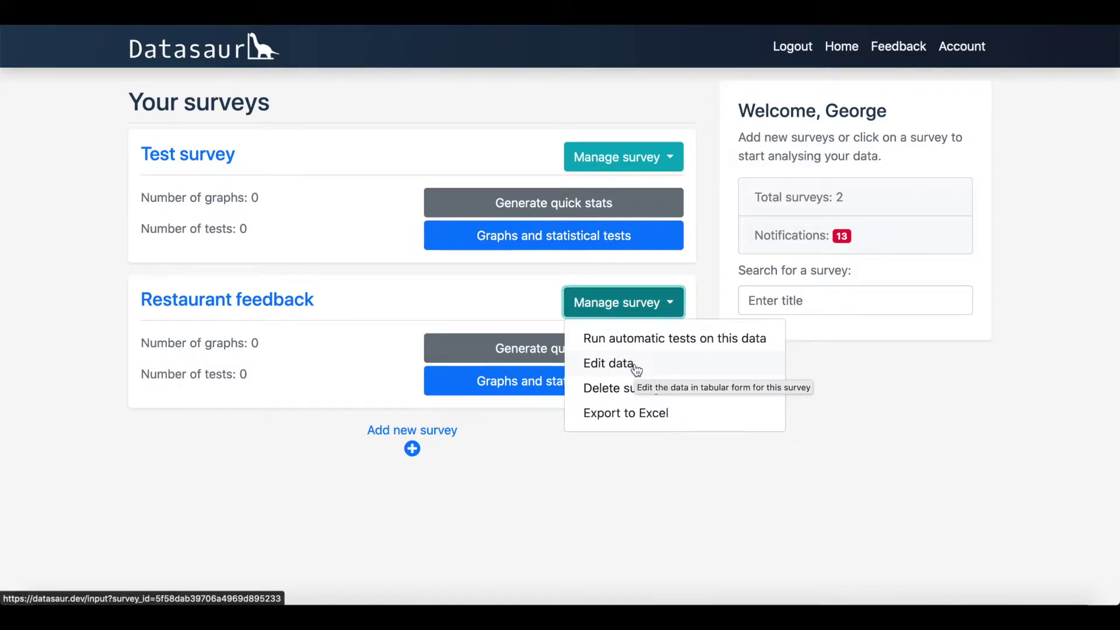
{"action": "left_click", "coordinate": [665, 308]}
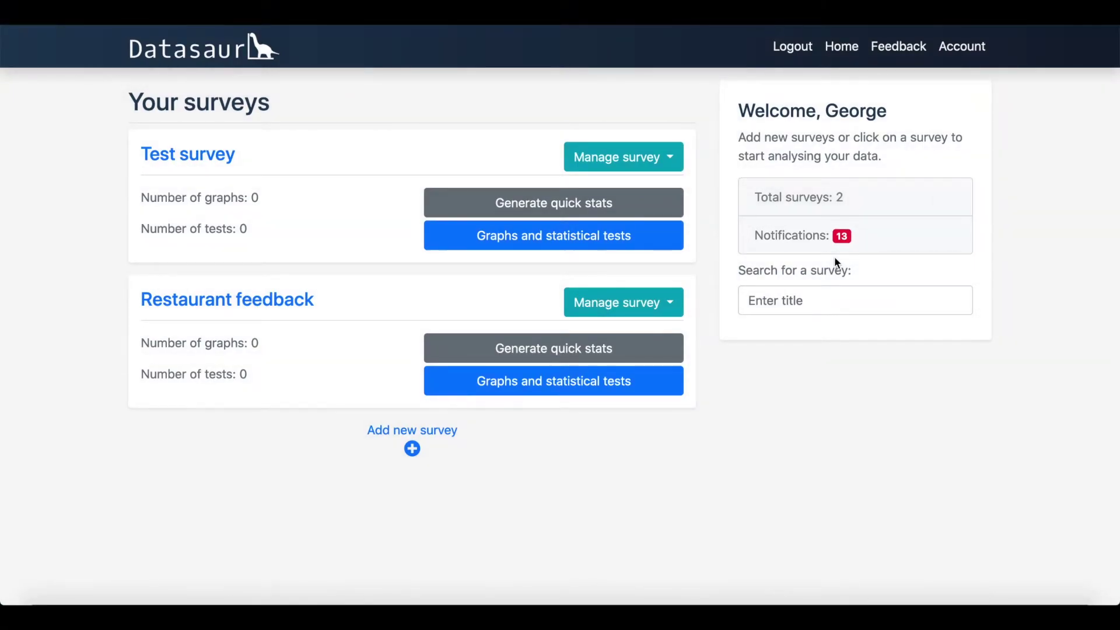
{"action": "mouse_move", "coordinate": [846, 230]}
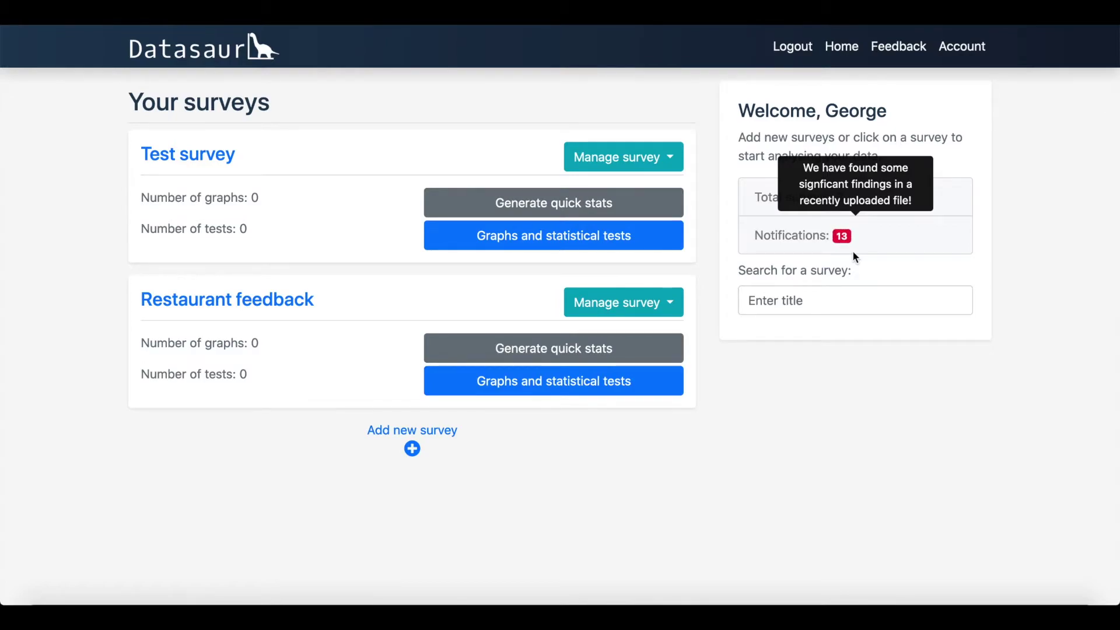
Step: Open the list of significant findings and scroll through them
{"action": "left_click", "coordinate": [842, 236]}
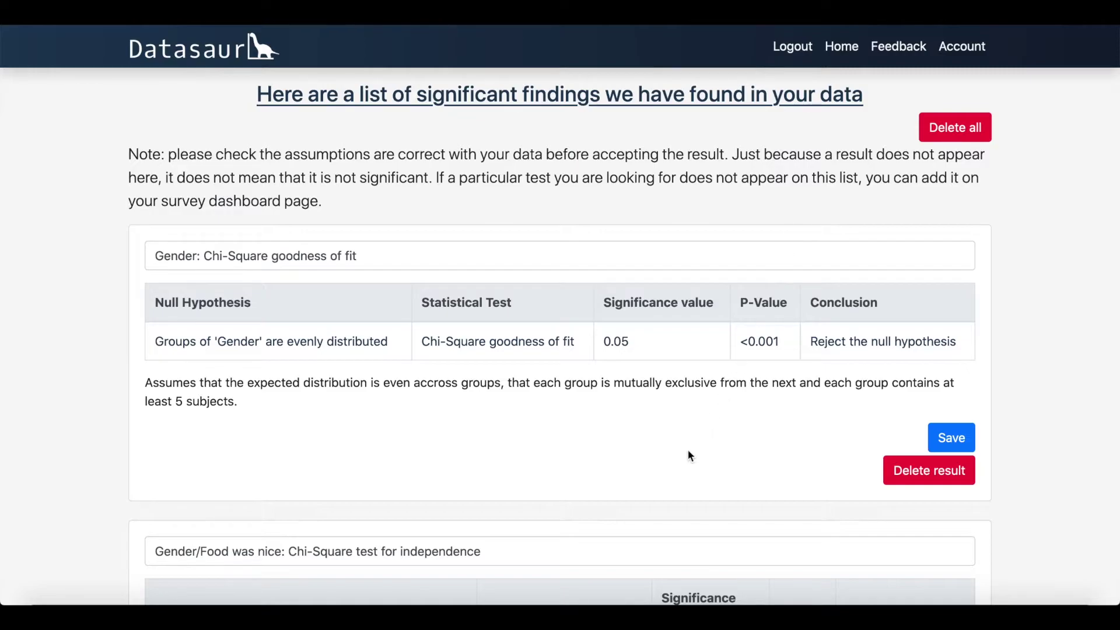
{"action": "scroll", "coordinate": [671, 484], "scroll_direction": "down", "scroll_amount": 5}
{"action": "scroll", "coordinate": [670, 482], "scroll_direction": "down", "scroll_amount": 6}
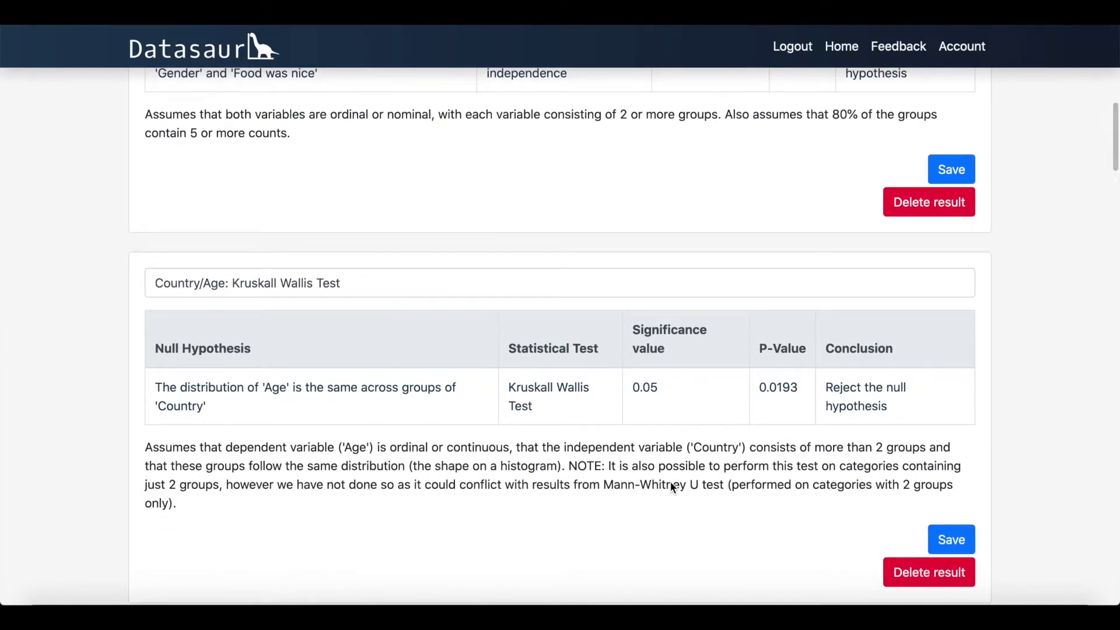
{"action": "scroll", "coordinate": [670, 485], "scroll_direction": "up", "scroll_amount": 10}
{"action": "scroll", "coordinate": [671, 488], "scroll_direction": "up", "scroll_amount": 1}
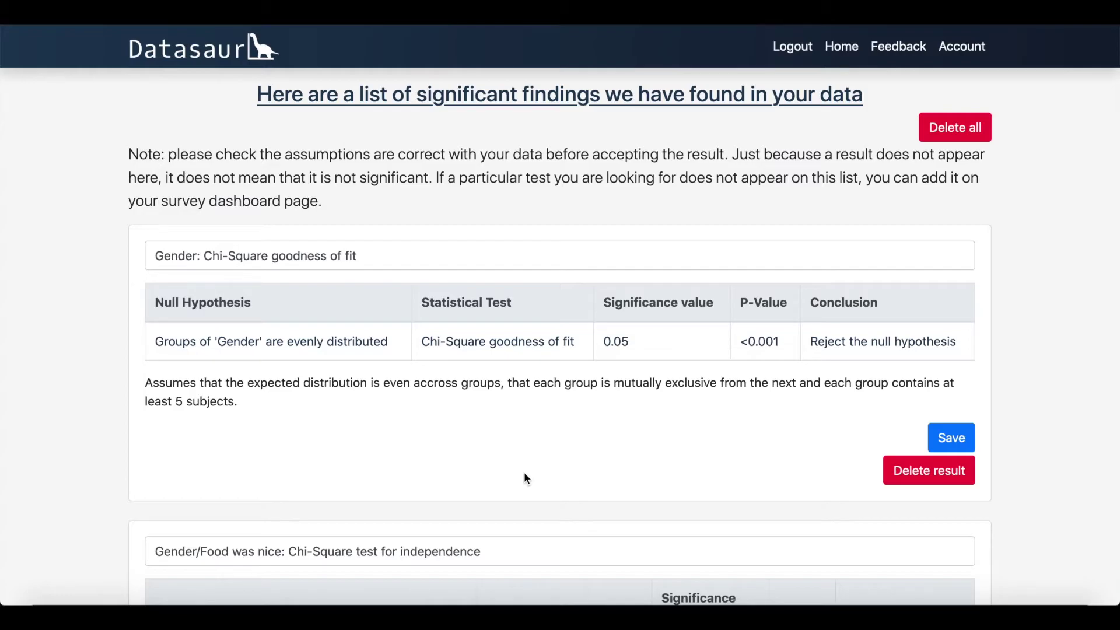
Step: Discard the Gender finding; save the Gender/Food was nice, Country/Age and Country/Overall score tests
{"action": "left_click", "coordinate": [910, 475]}
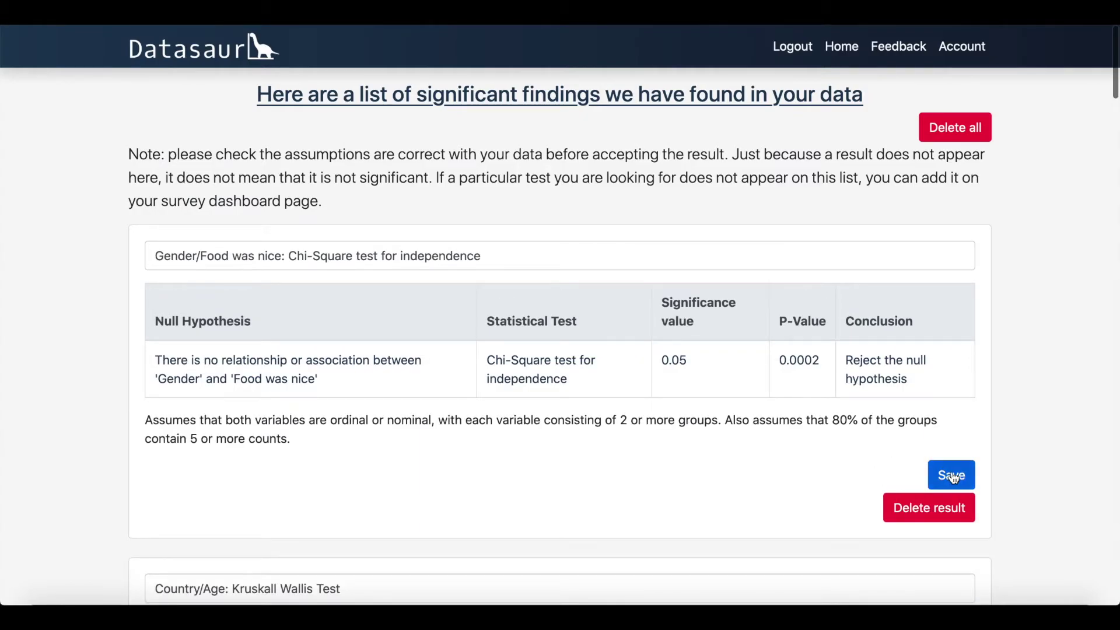
{"action": "left_click", "coordinate": [954, 476]}
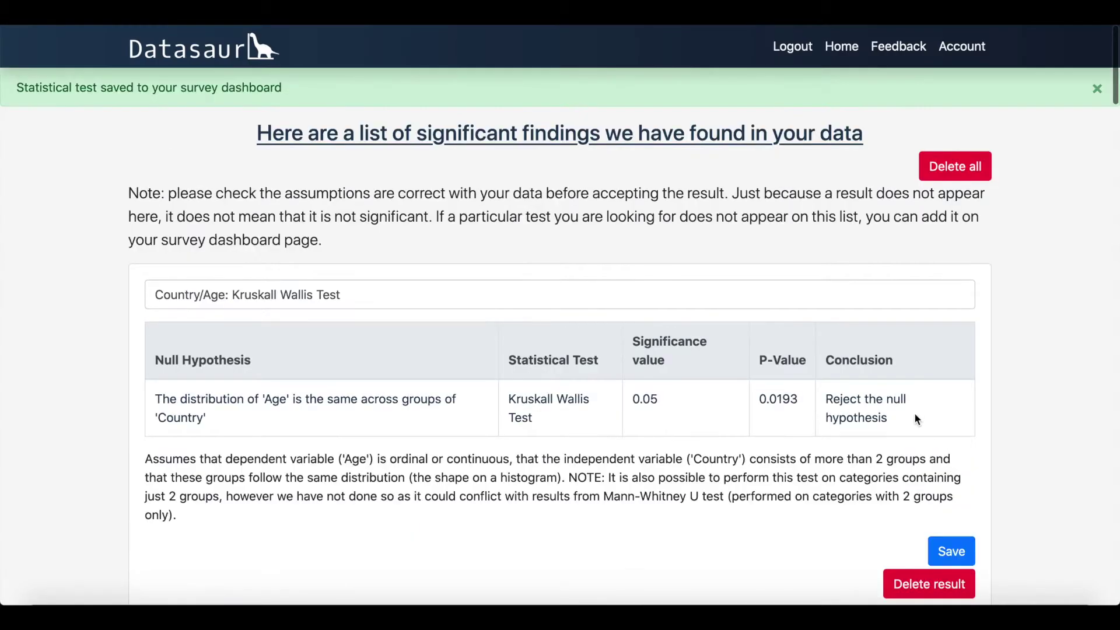
{"action": "left_click", "coordinate": [951, 548]}
{"action": "left_click", "coordinate": [948, 552]}
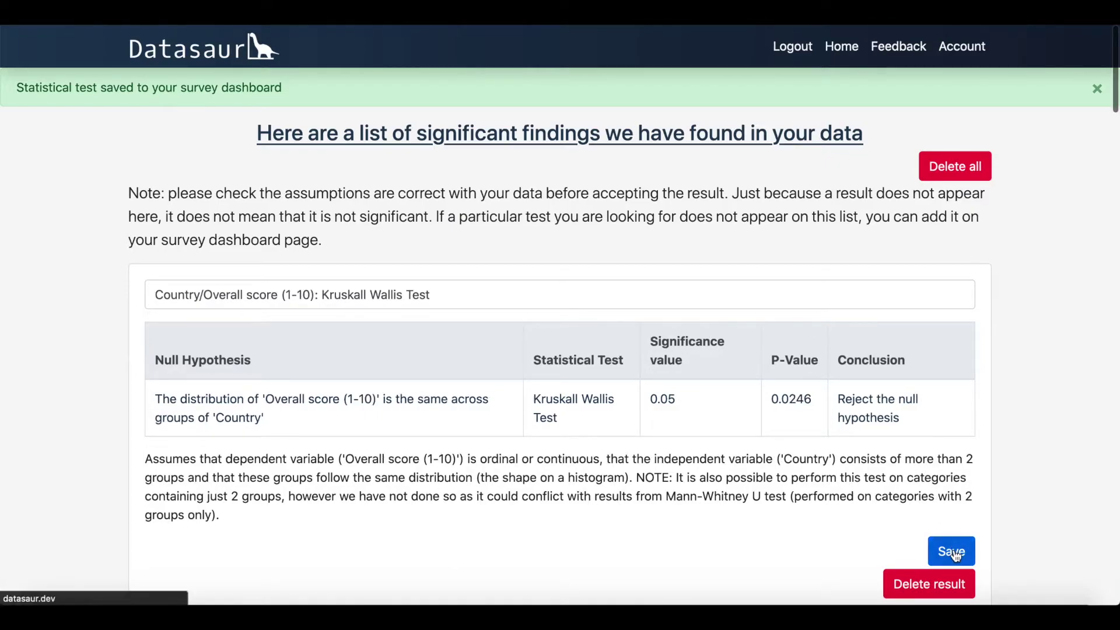
Step: Delete all remaining findings, confirm, and return to the surveys home page
{"action": "left_click", "coordinate": [959, 168]}
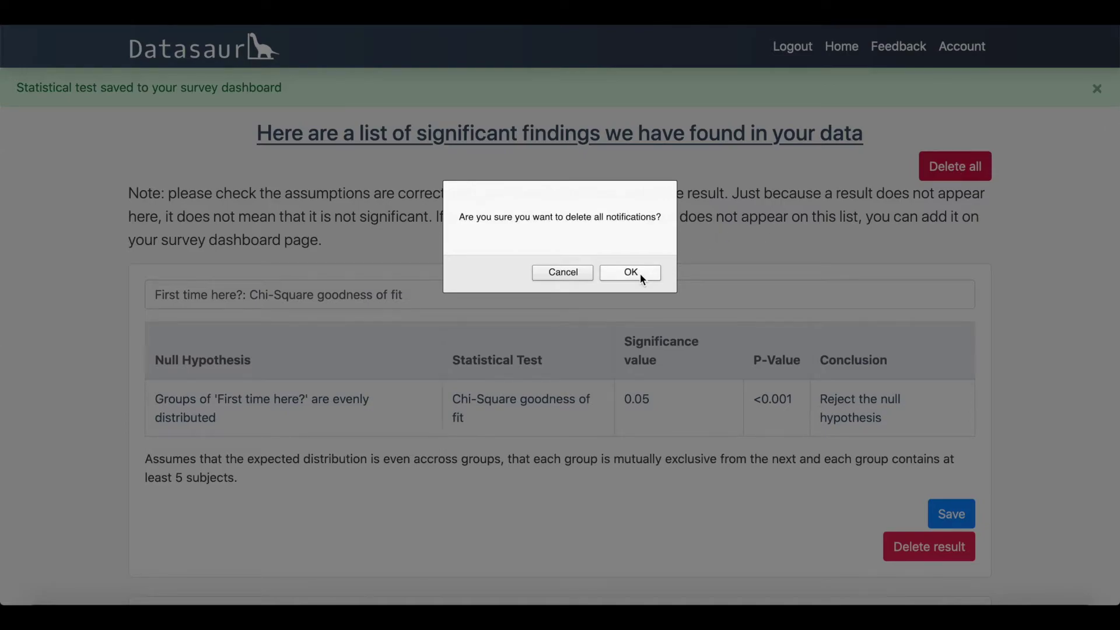
{"action": "left_click", "coordinate": [635, 273]}
{"action": "left_click", "coordinate": [840, 50]}
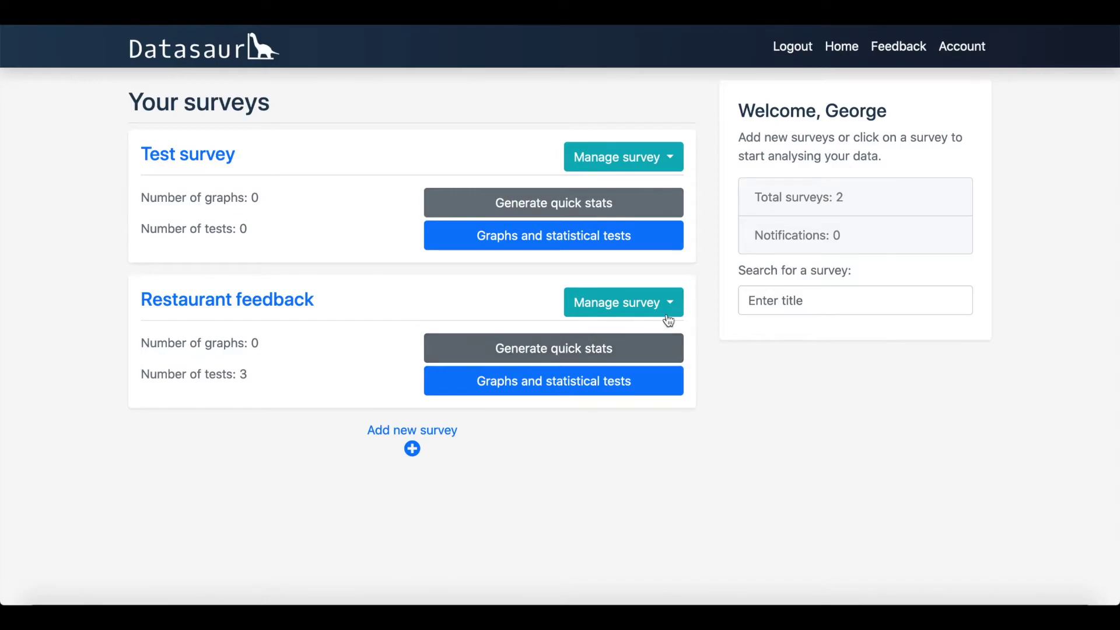
Step: Open and close Restaurant feedback's management options, then generate its quick stats
{"action": "left_click", "coordinate": [665, 310]}
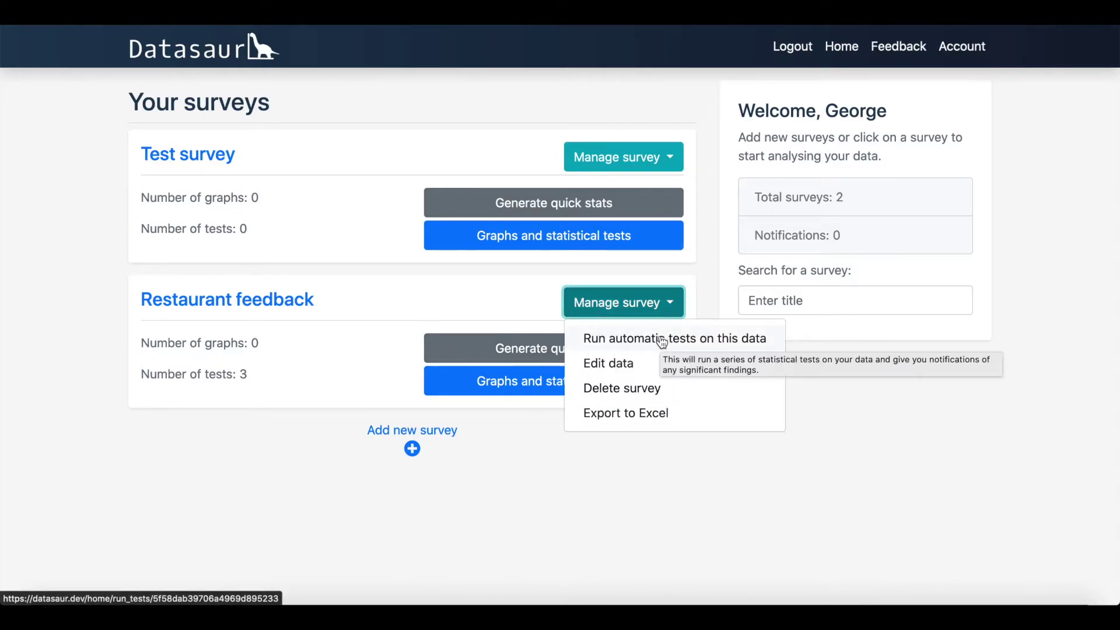
{"action": "left_click", "coordinate": [677, 307]}
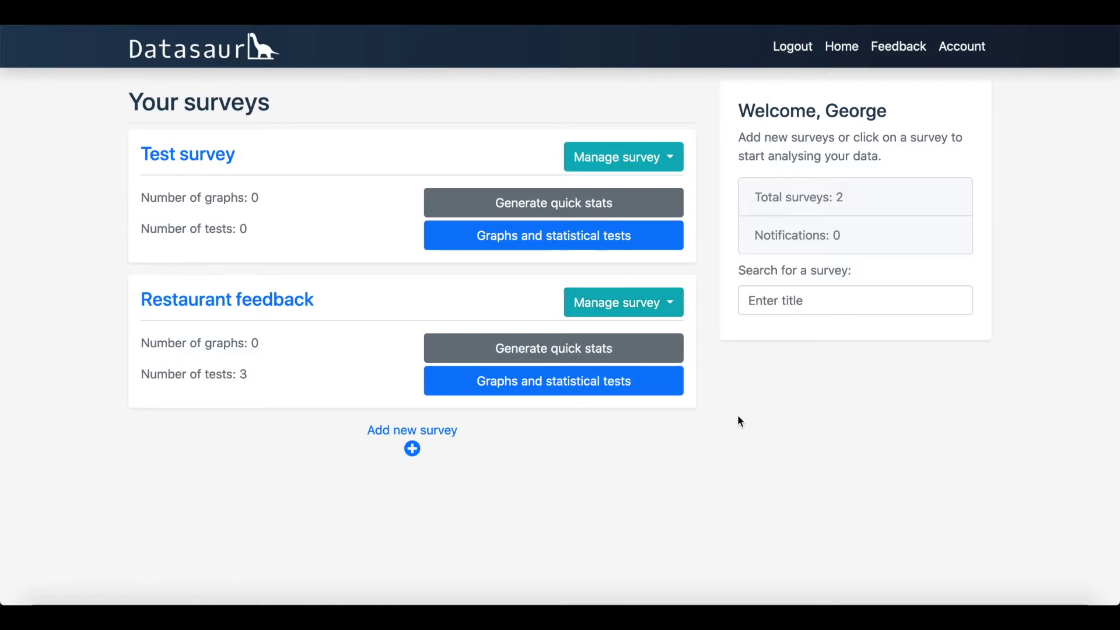
{"action": "left_click", "coordinate": [604, 356]}
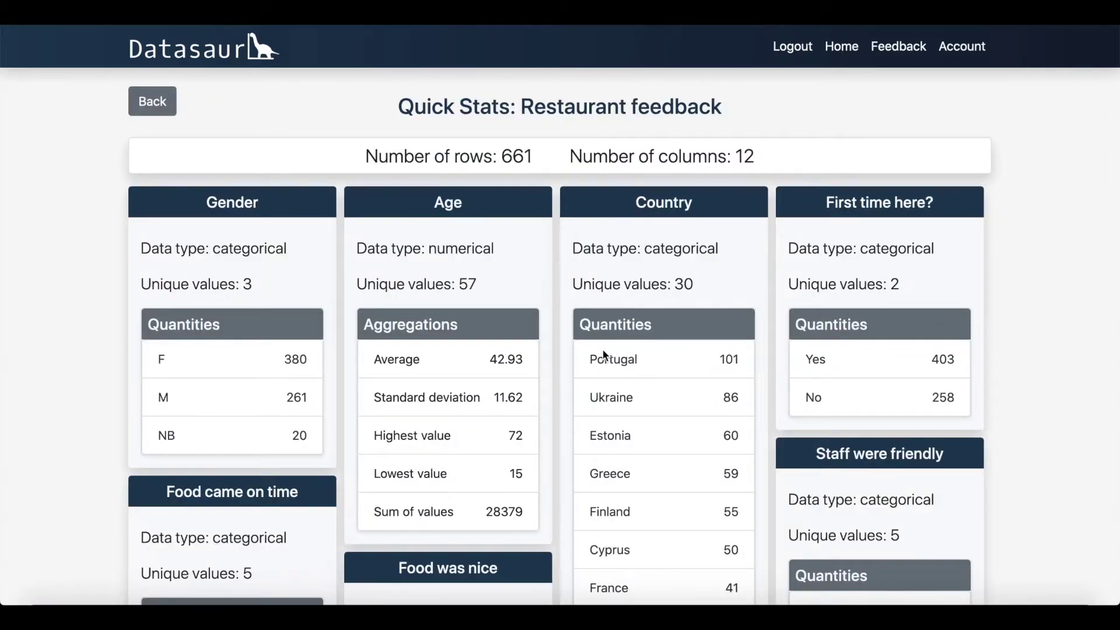
Step: Review the Restaurant feedback quick stats (661 rows, 12 columns), then return home
{"action": "scroll", "coordinate": [604, 356], "scroll_direction": "down", "scroll_amount": 2}
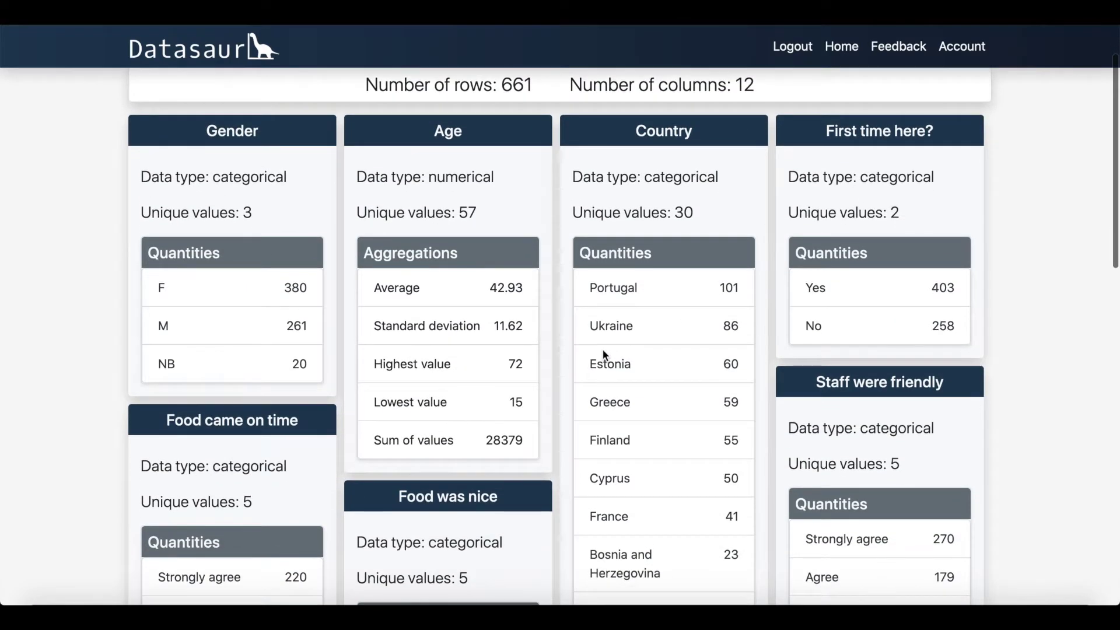
{"action": "scroll", "coordinate": [603, 352], "scroll_direction": "down", "scroll_amount": 4}
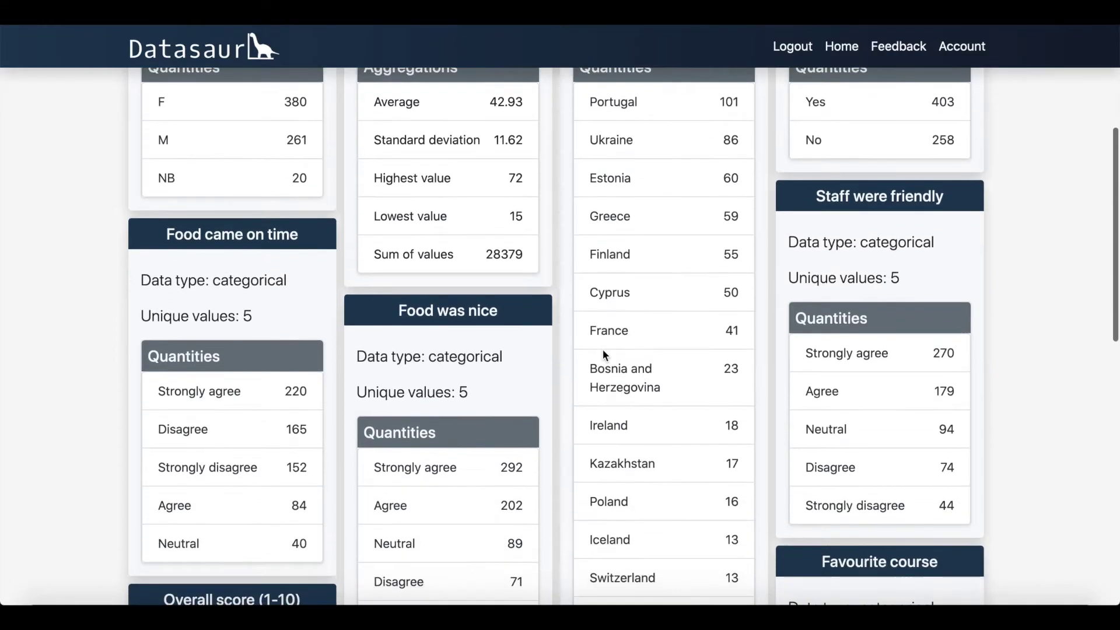
{"action": "scroll", "coordinate": [603, 349], "scroll_direction": "down", "scroll_amount": 3}
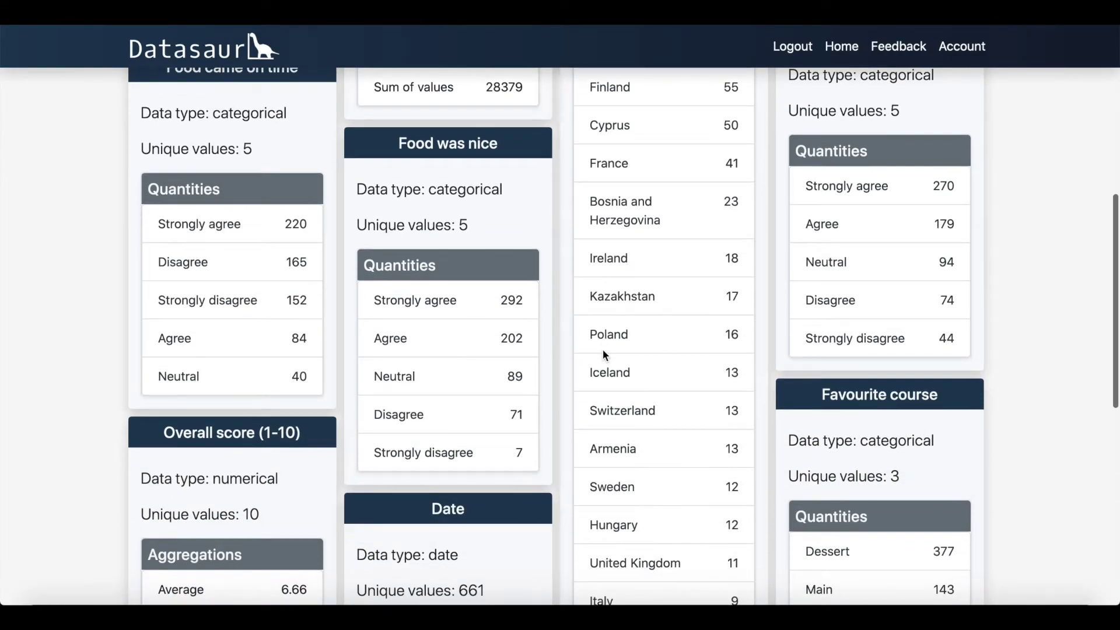
{"action": "left_click", "coordinate": [842, 52]}
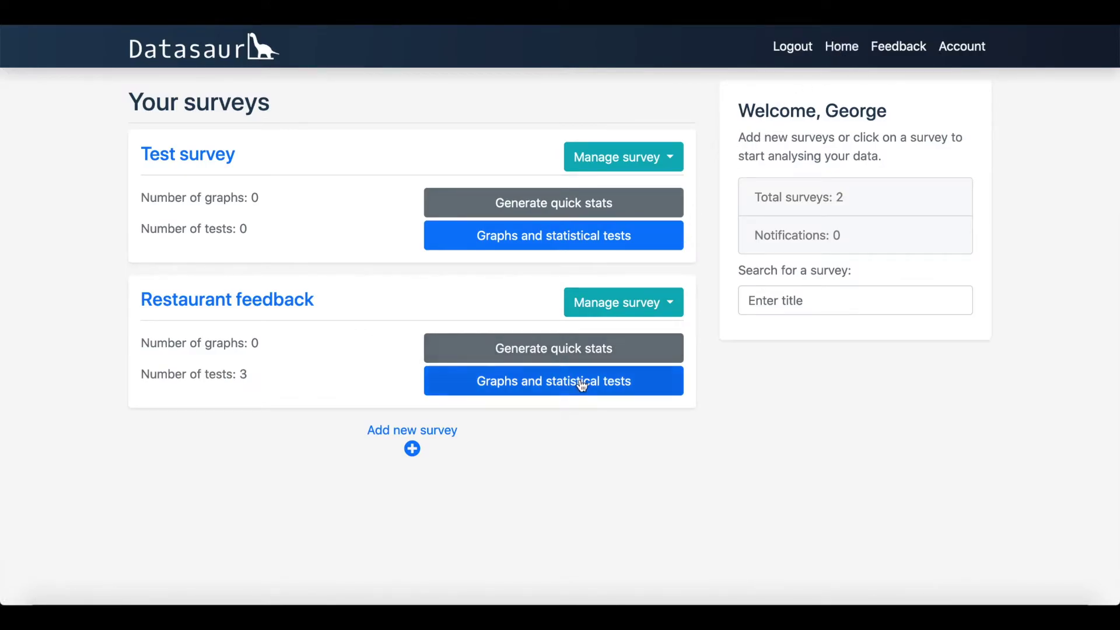
Step: Open the graphs and statistical tests page for Restaurant feedback
{"action": "left_click", "coordinate": [580, 385]}
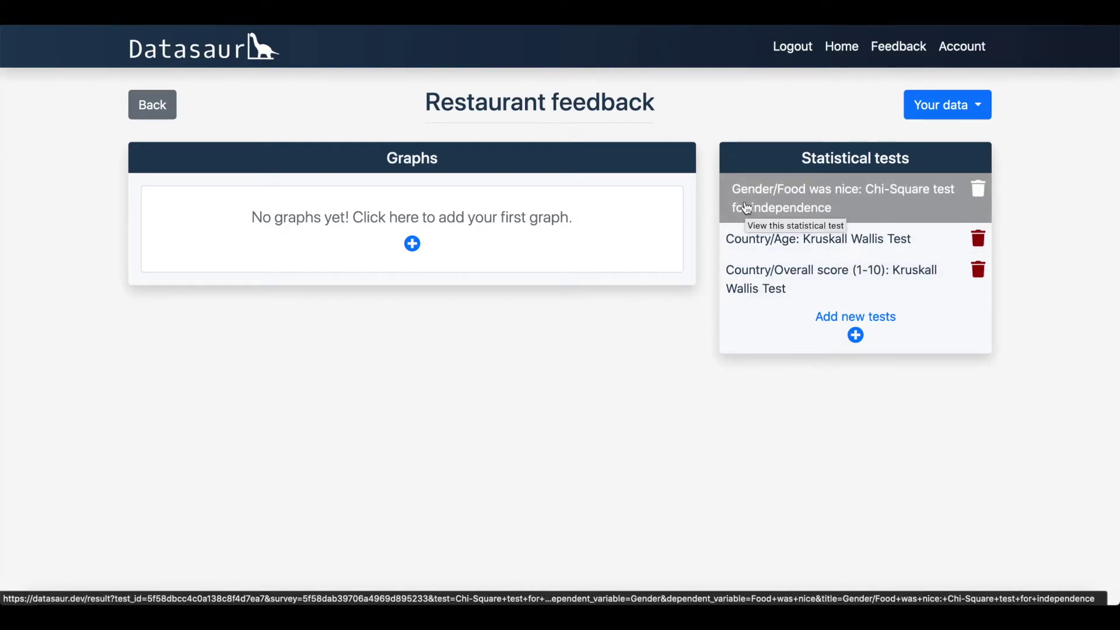
Step: Add a new statistical test of type Kruskall Wallis Test
{"action": "left_click", "coordinate": [844, 324]}
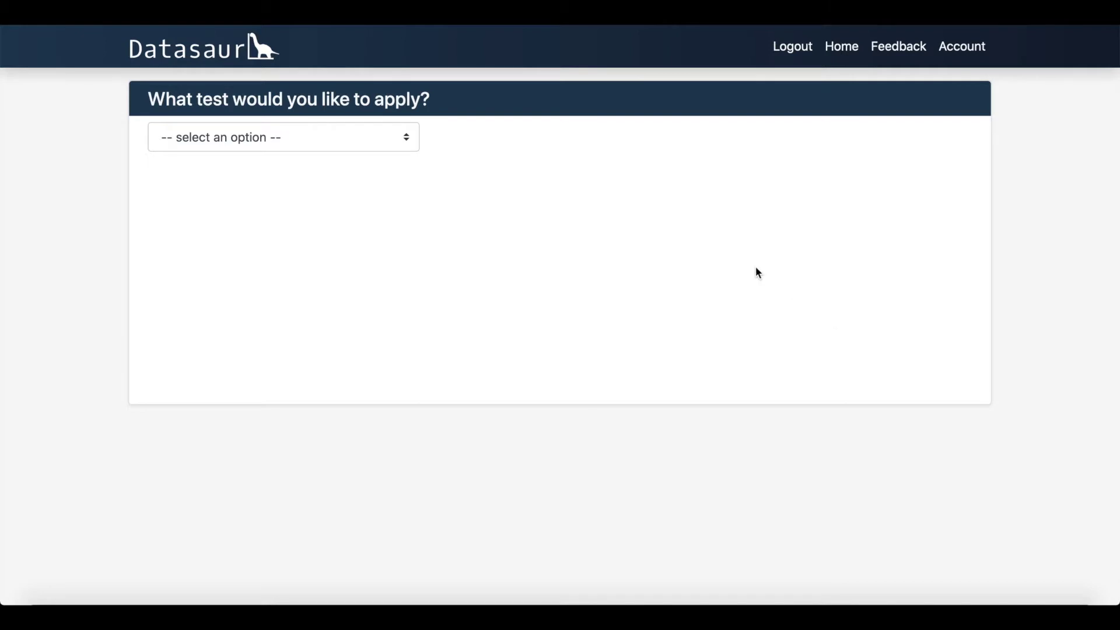
{"action": "left_click", "coordinate": [410, 143]}
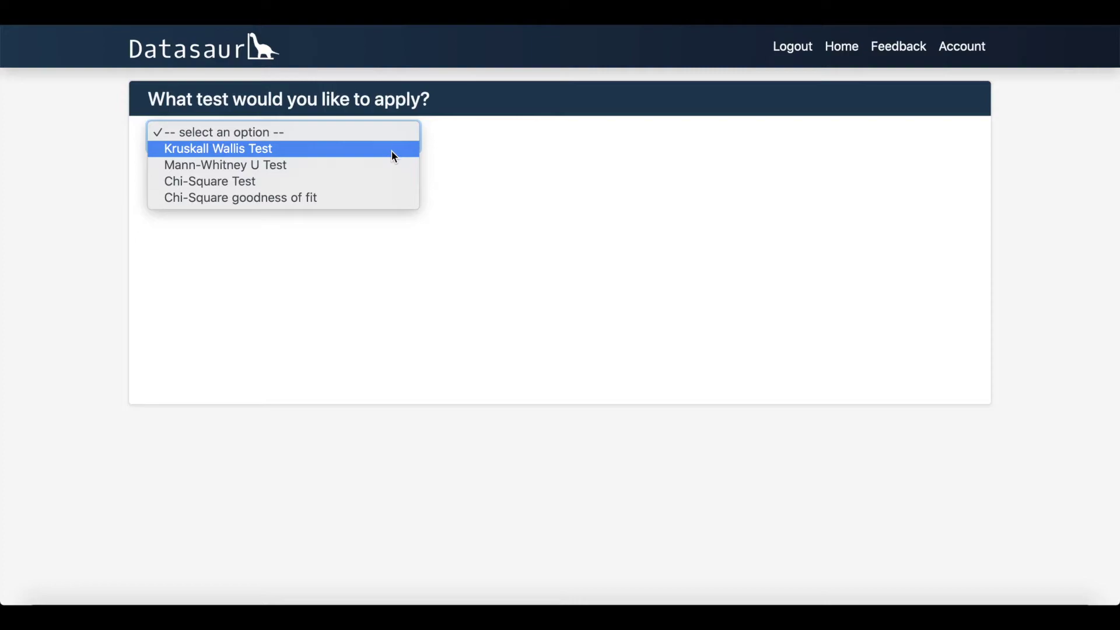
{"action": "left_click", "coordinate": [392, 151]}
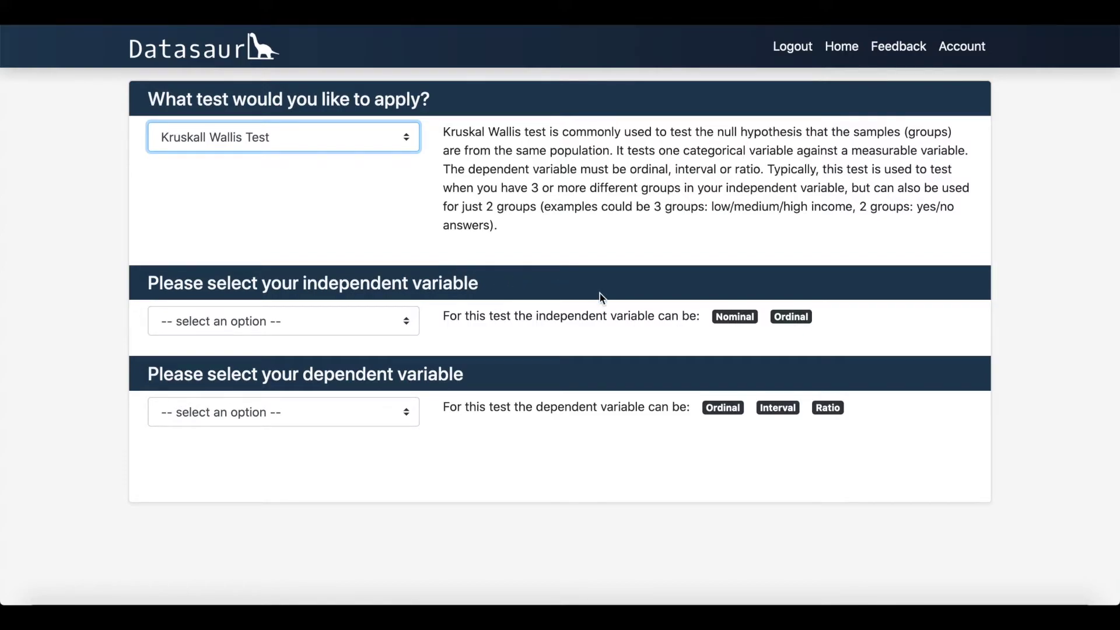
{"action": "mouse_move", "coordinate": [725, 320]}
{"action": "mouse_move", "coordinate": [795, 318]}
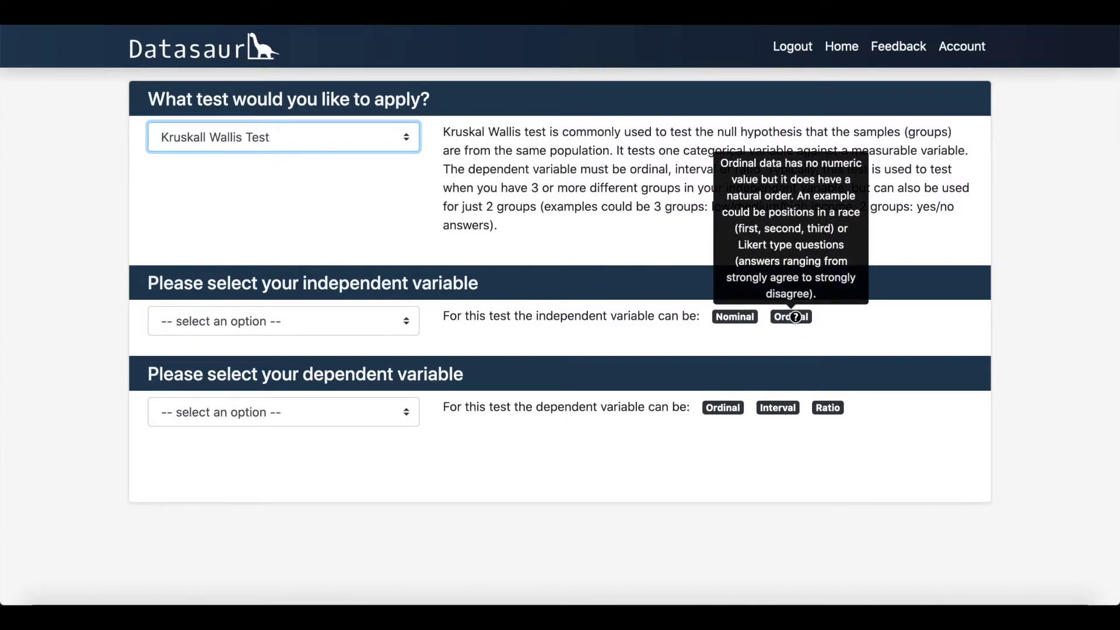
Step: Run it with Gender as independent and Age as dependent variable, replacing First time here?
{"action": "left_click", "coordinate": [409, 321]}
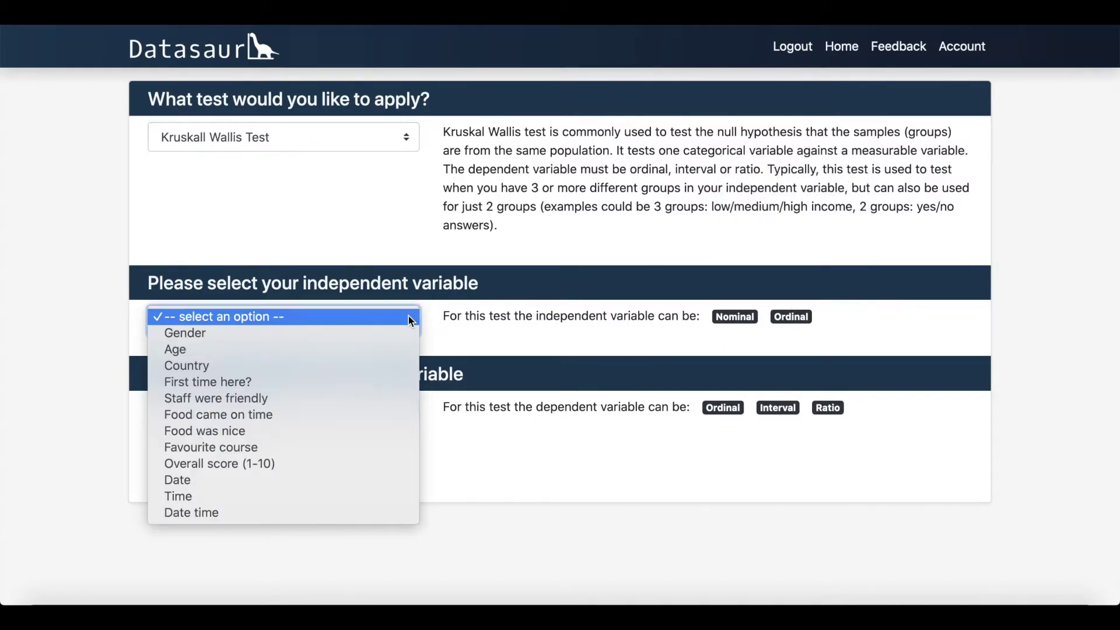
{"action": "left_click", "coordinate": [404, 332]}
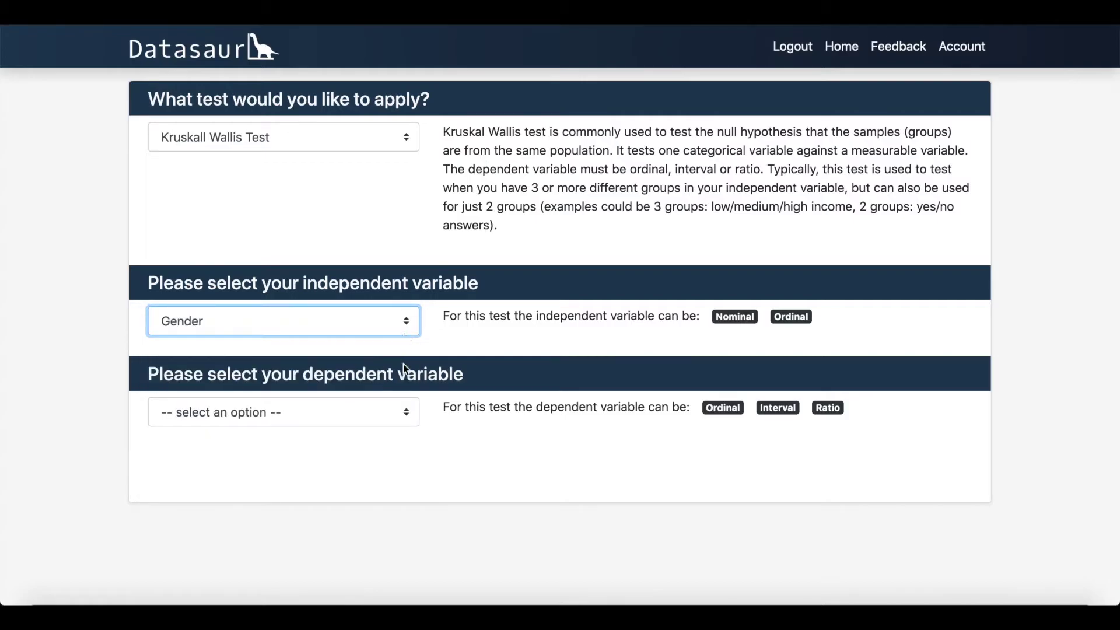
{"action": "left_click", "coordinate": [405, 411]}
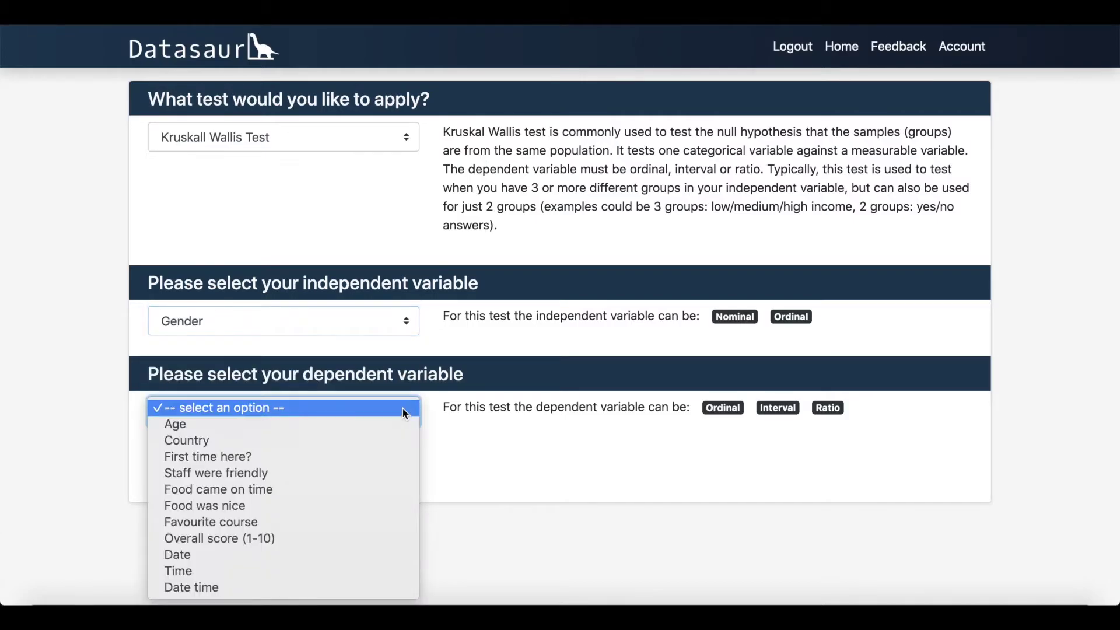
{"action": "left_click", "coordinate": [392, 464]}
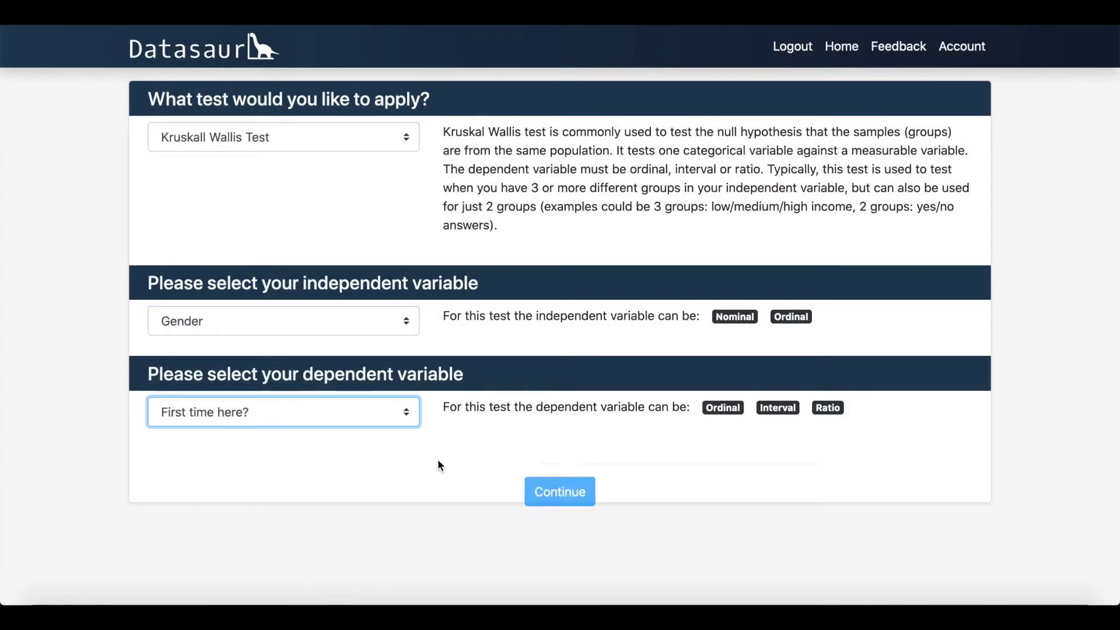
{"action": "left_click", "coordinate": [550, 475]}
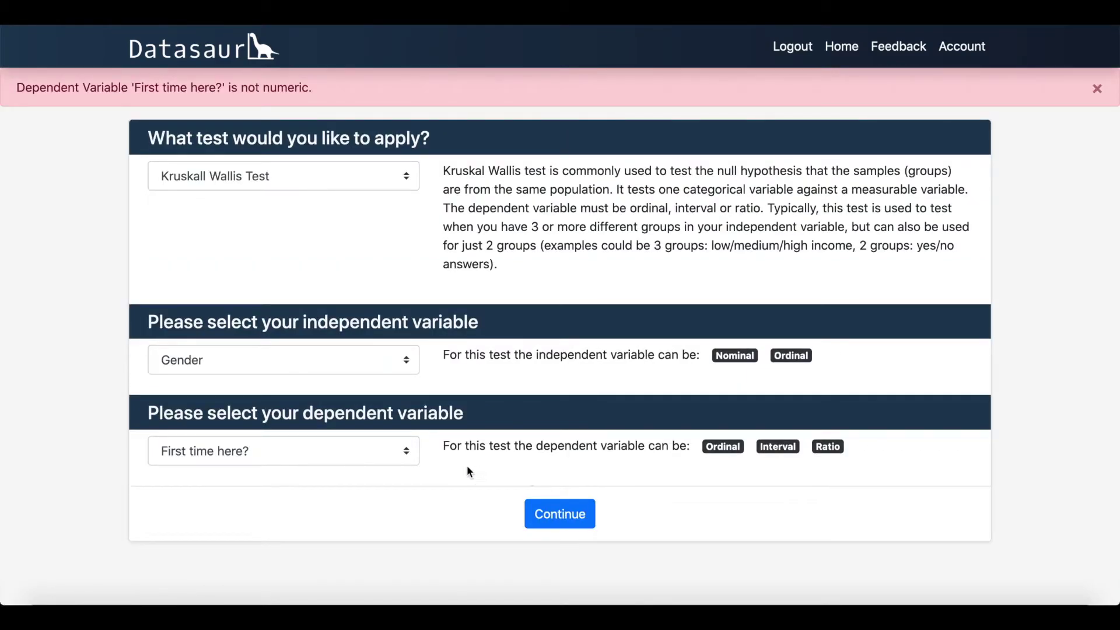
{"action": "left_click", "coordinate": [410, 452]}
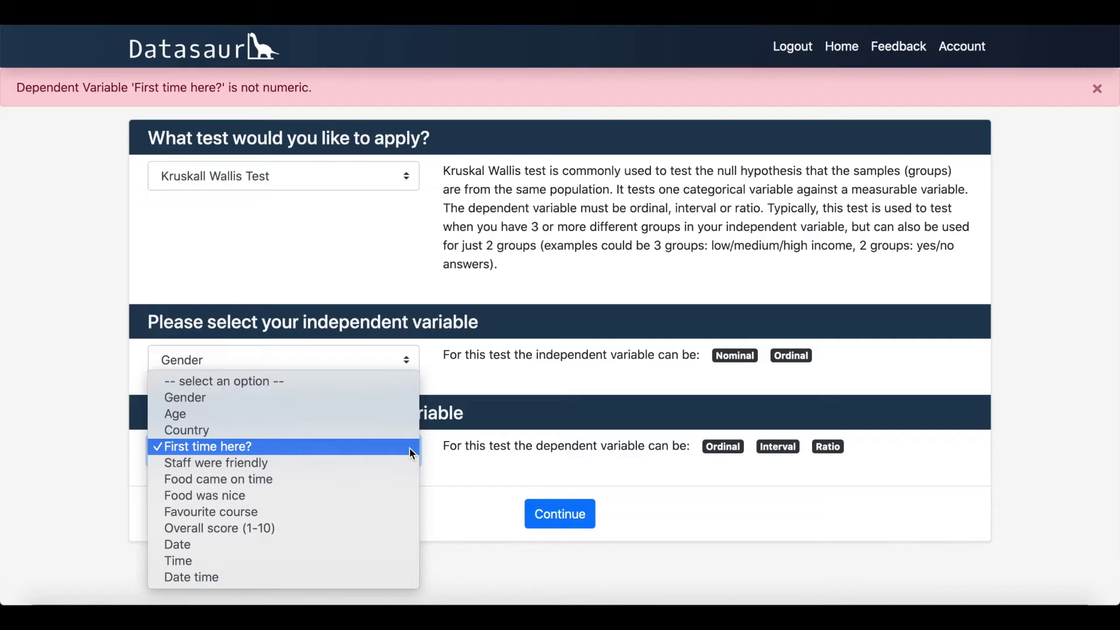
{"action": "left_click", "coordinate": [377, 412]}
{"action": "left_click", "coordinate": [543, 514]}
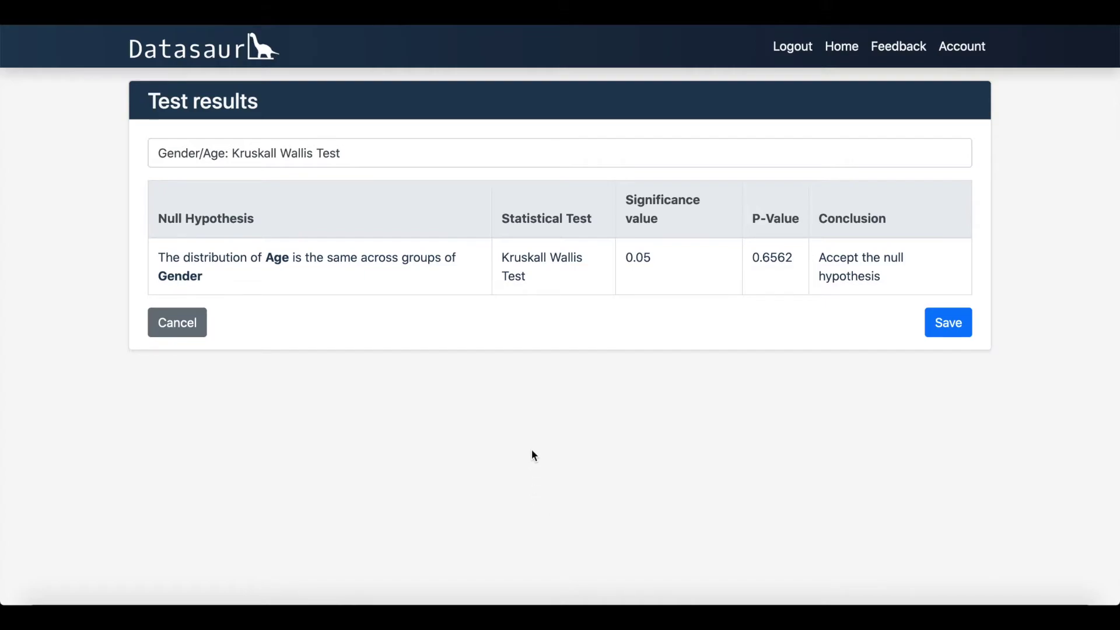
Step: Review the Gender/Age Kruskall Wallis results and save the test to the survey
{"action": "mouse_move", "coordinate": [528, 220]}
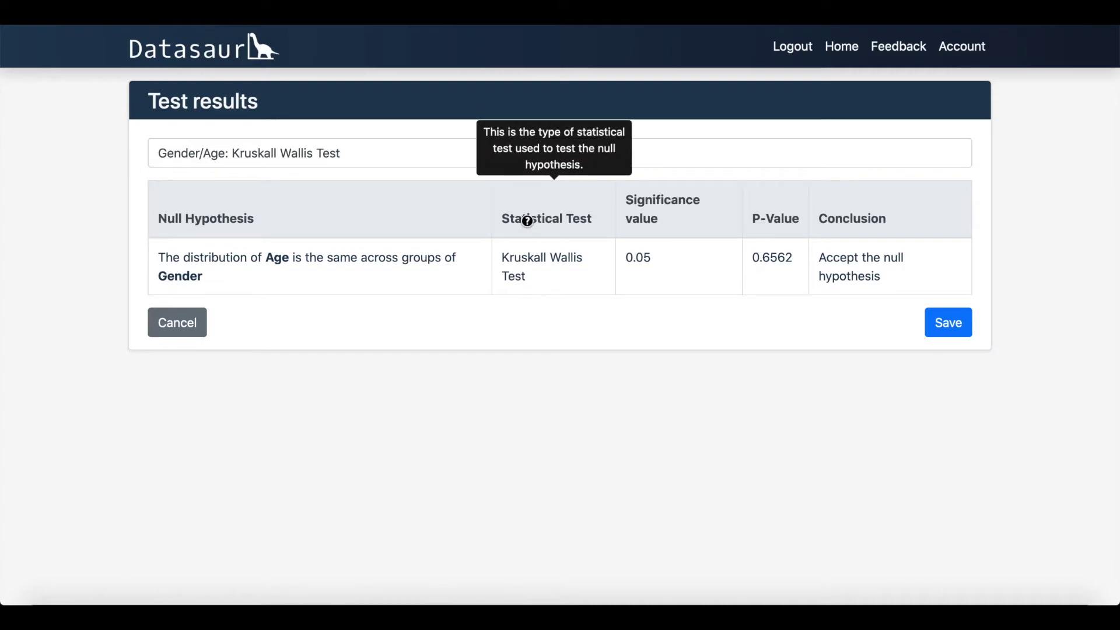
{"action": "mouse_move", "coordinate": [636, 211]}
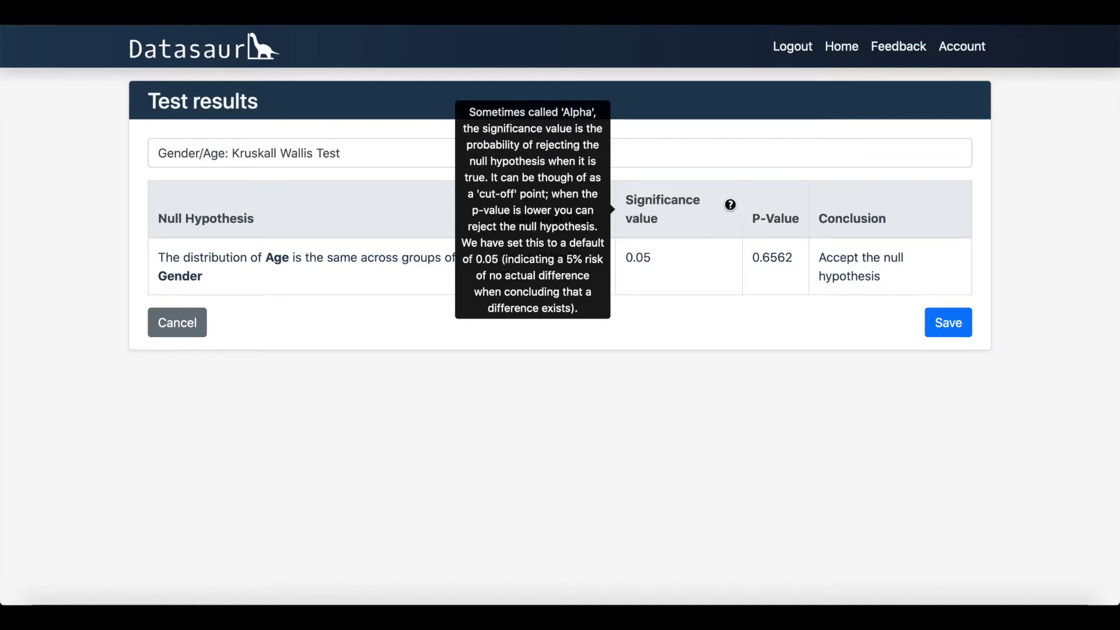
{"action": "mouse_move", "coordinate": [760, 217]}
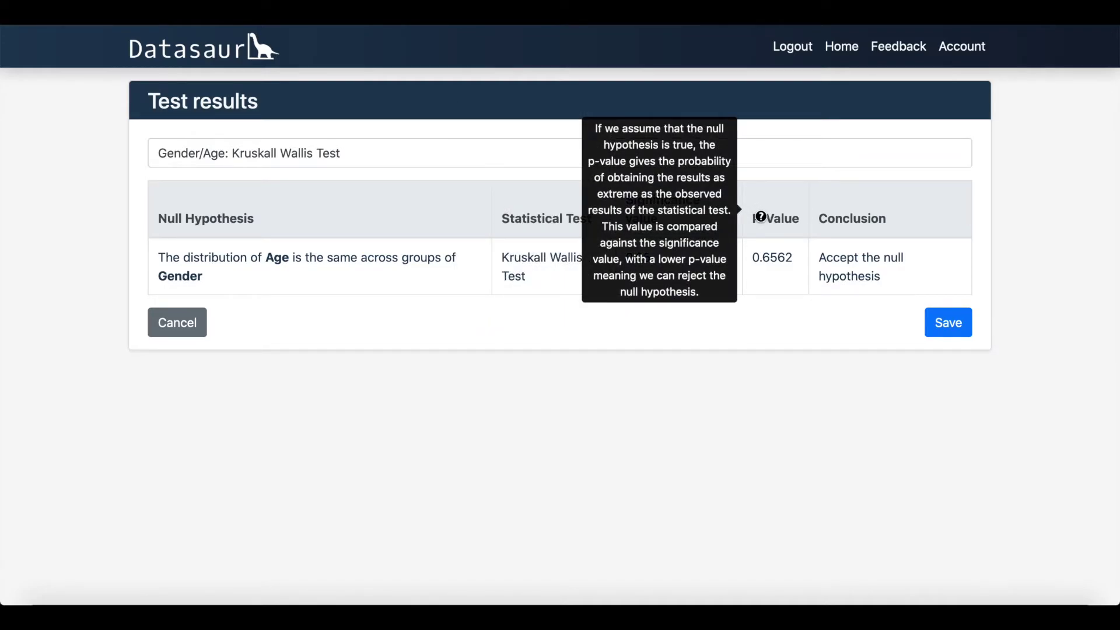
{"action": "left_click", "coordinate": [480, 148]}
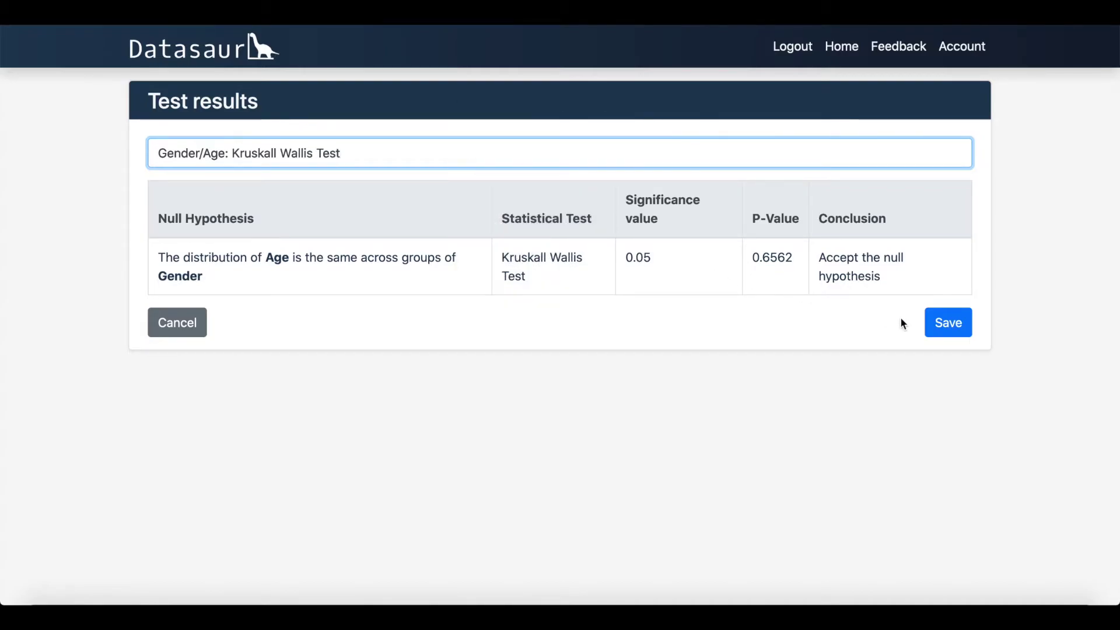
{"action": "left_click", "coordinate": [939, 326]}
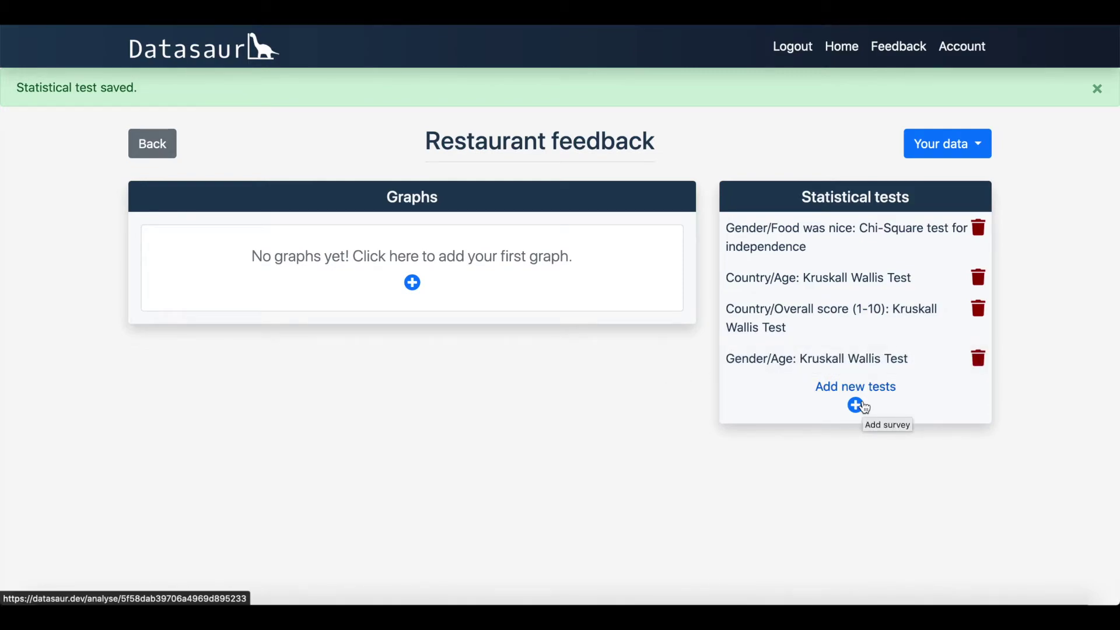
Step: Open the Your data options, add a first graph, and choose the bar chart type
{"action": "left_click", "coordinate": [965, 146]}
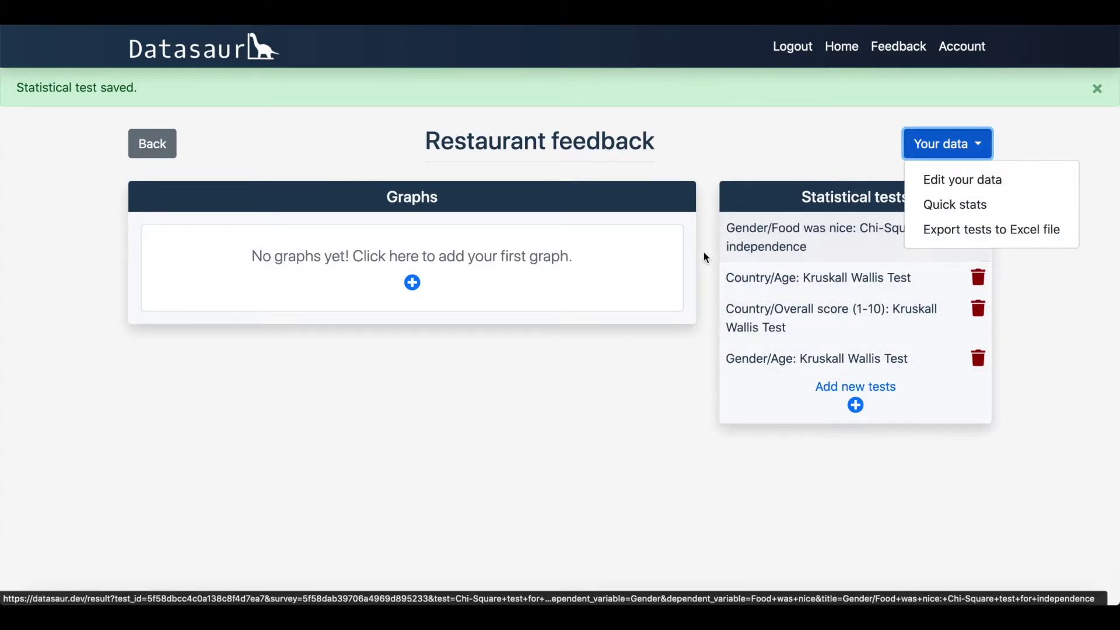
{"action": "left_click", "coordinate": [415, 283]}
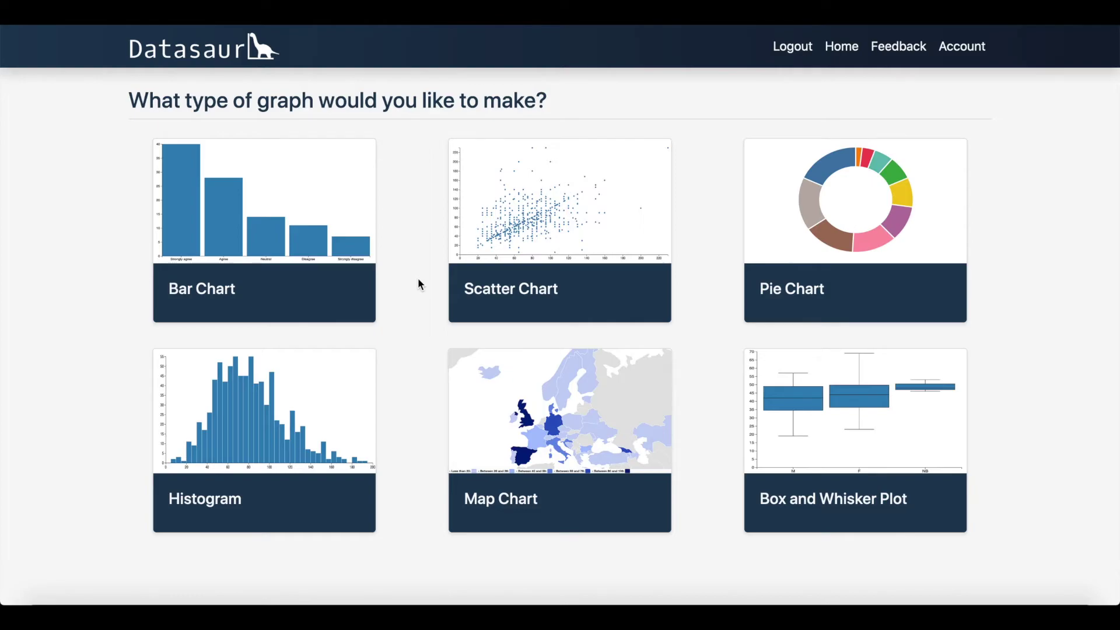
{"action": "left_click", "coordinate": [318, 257]}
Step: Plot Staff were friendly on the x-axis with response counts on the y-axis, after trying average Age
{"action": "left_click", "coordinate": [253, 229]}
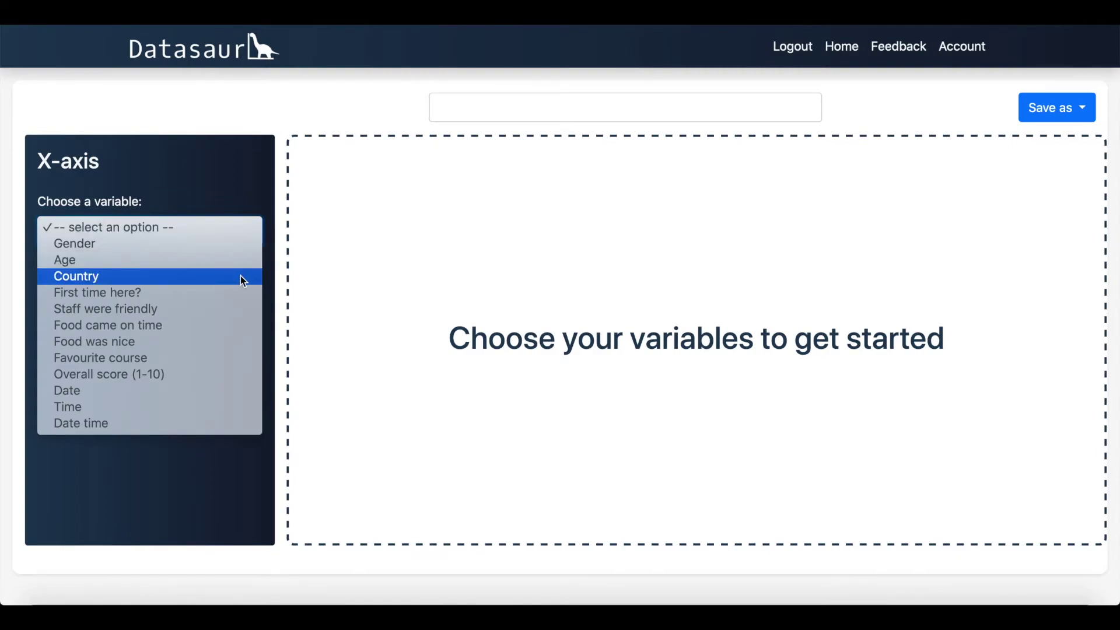
{"action": "left_click", "coordinate": [238, 290]}
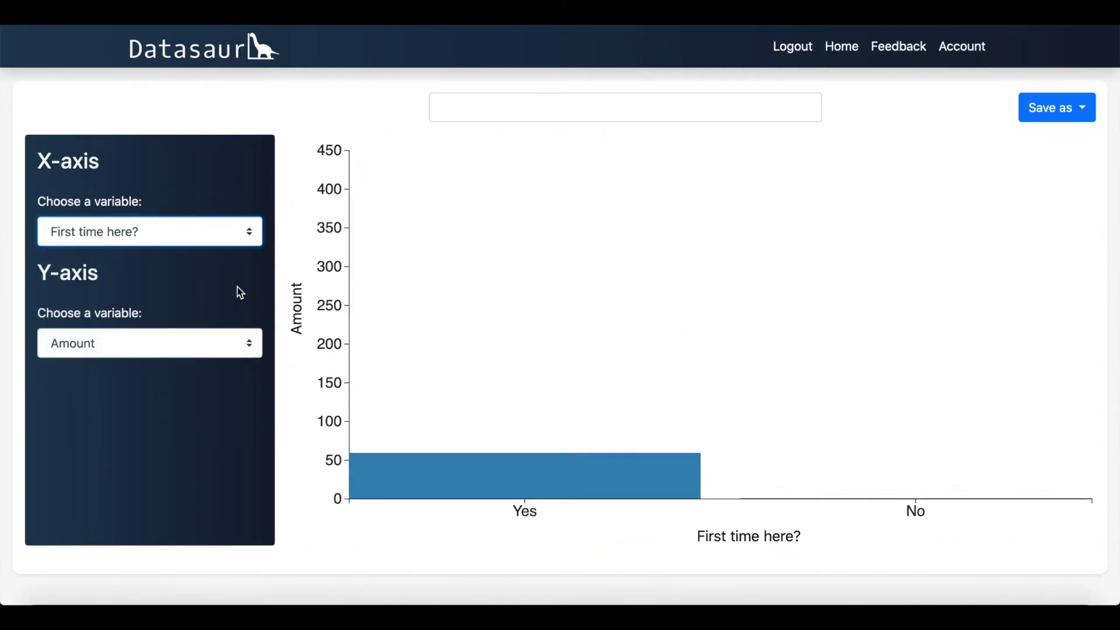
{"action": "left_click", "coordinate": [249, 234]}
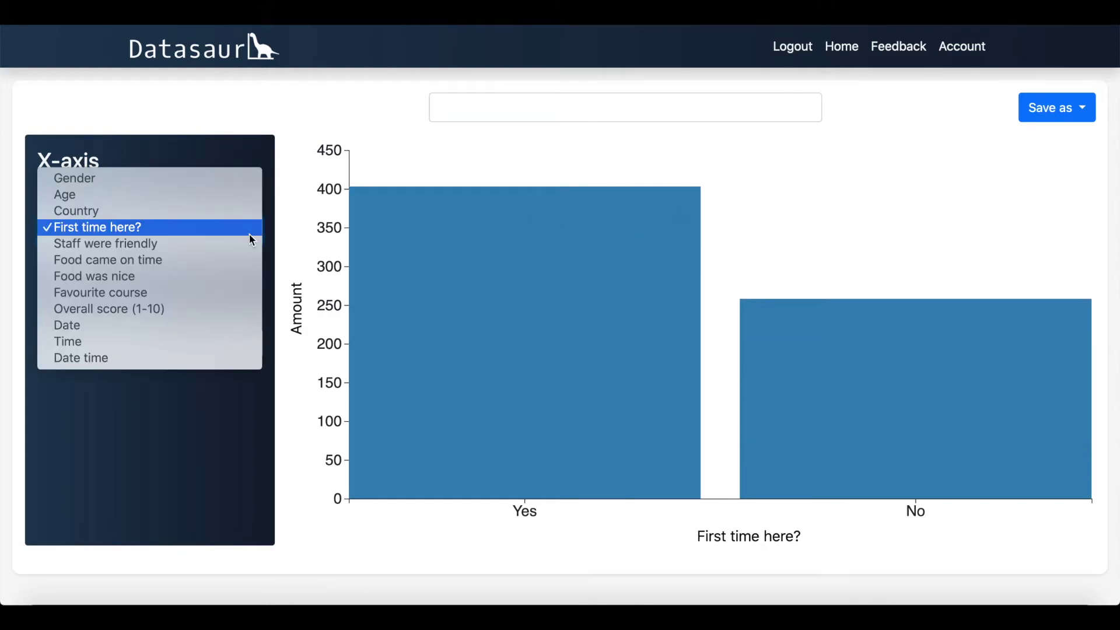
{"action": "left_click", "coordinate": [250, 243]}
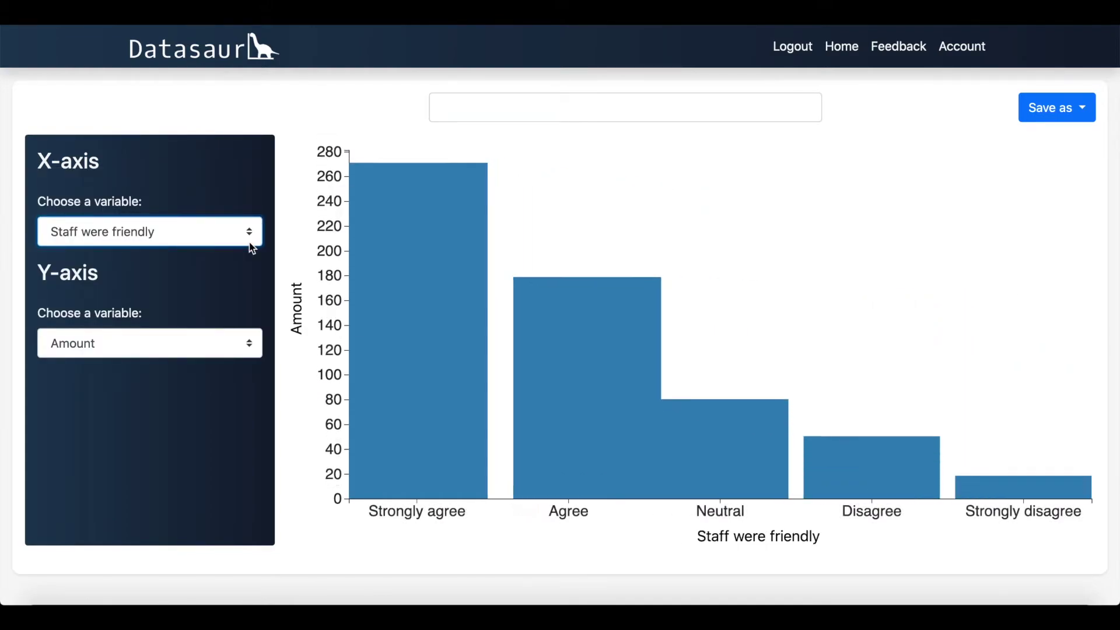
{"action": "left_click", "coordinate": [251, 341]}
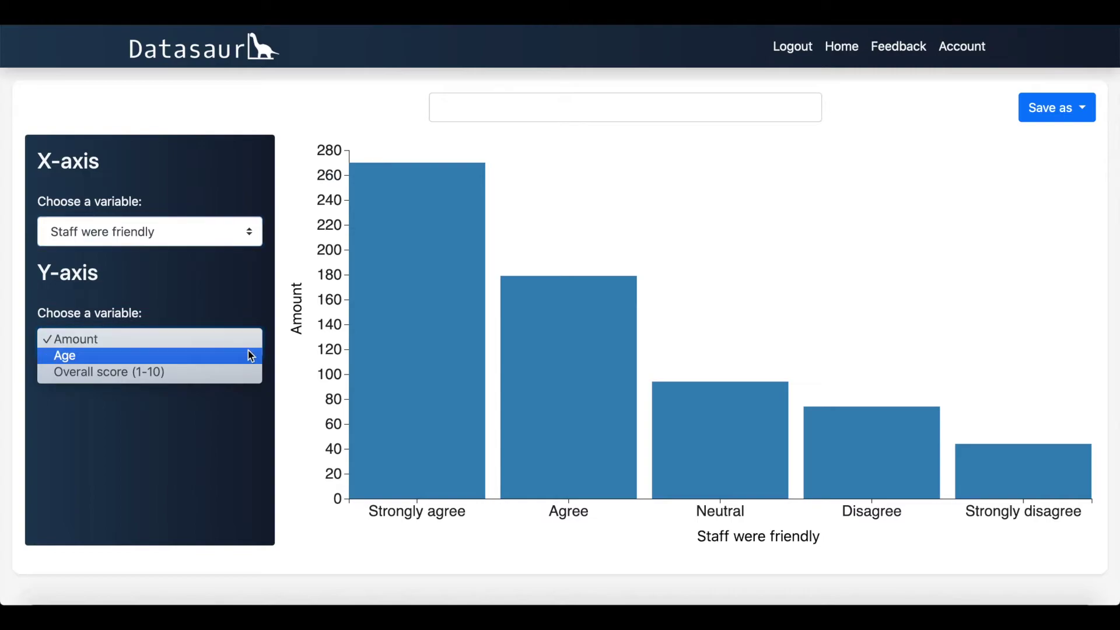
{"action": "left_click", "coordinate": [251, 357]}
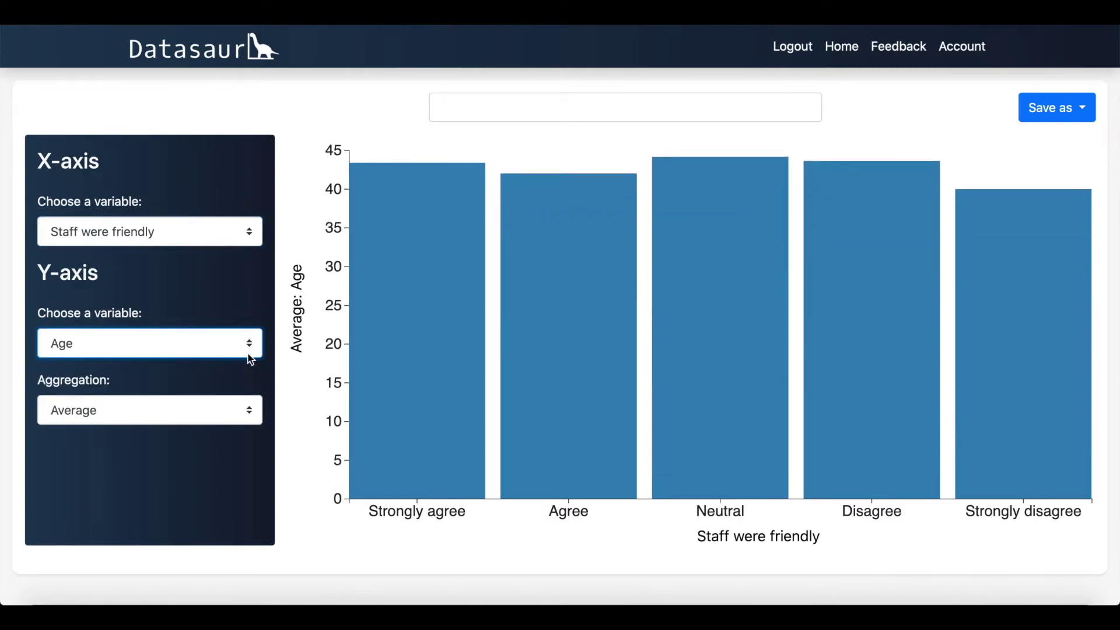
{"action": "left_click", "coordinate": [243, 410]}
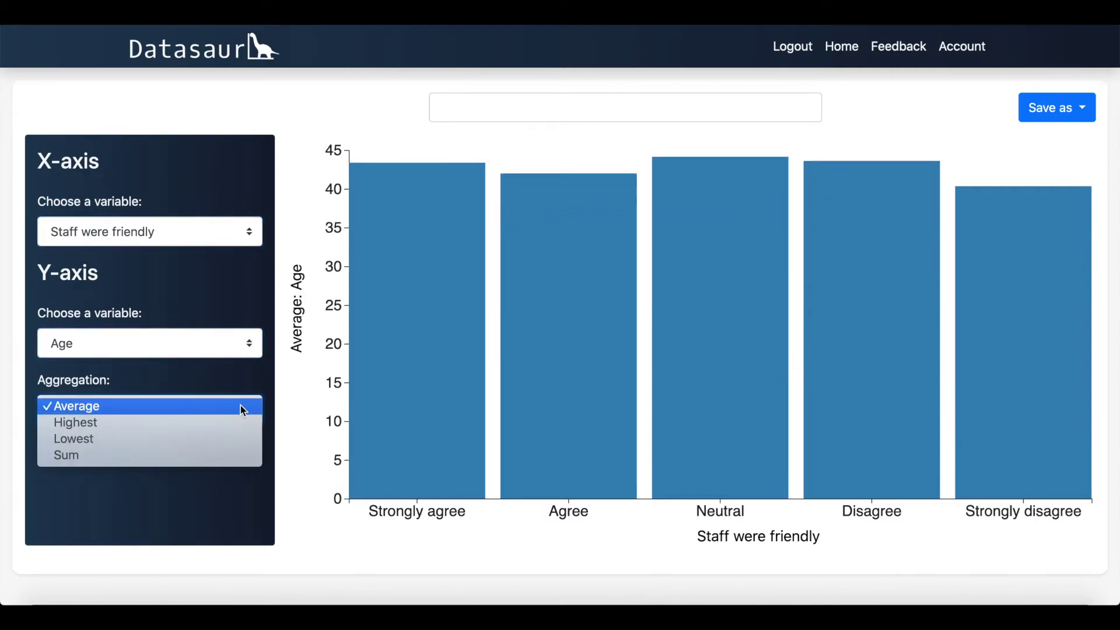
{"action": "left_click", "coordinate": [251, 345]}
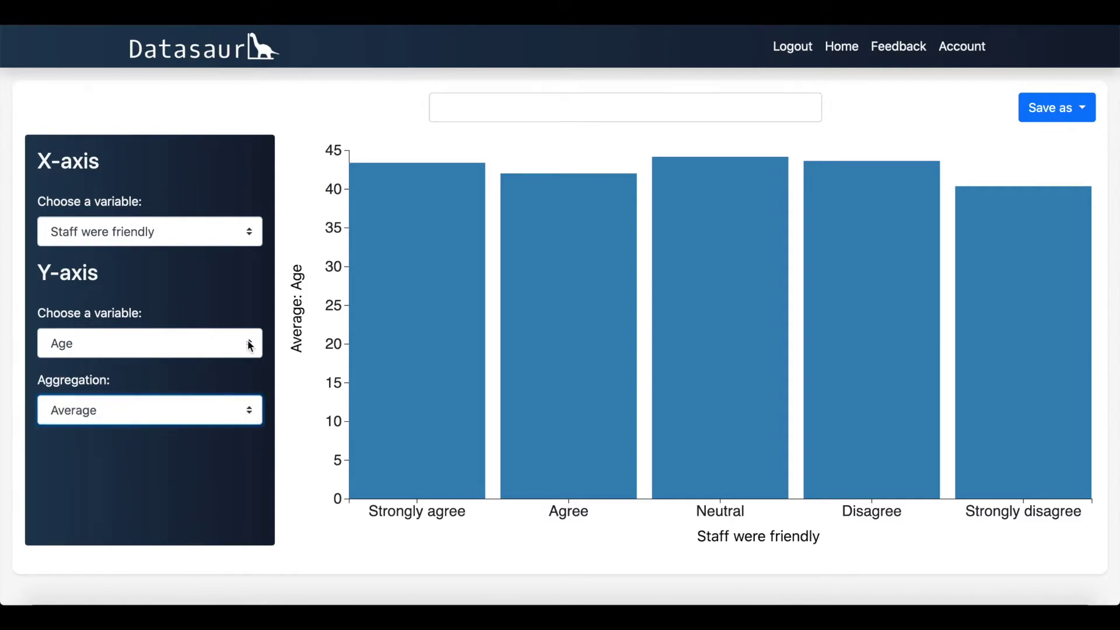
{"action": "left_click", "coordinate": [252, 342]}
{"action": "left_click", "coordinate": [239, 324]}
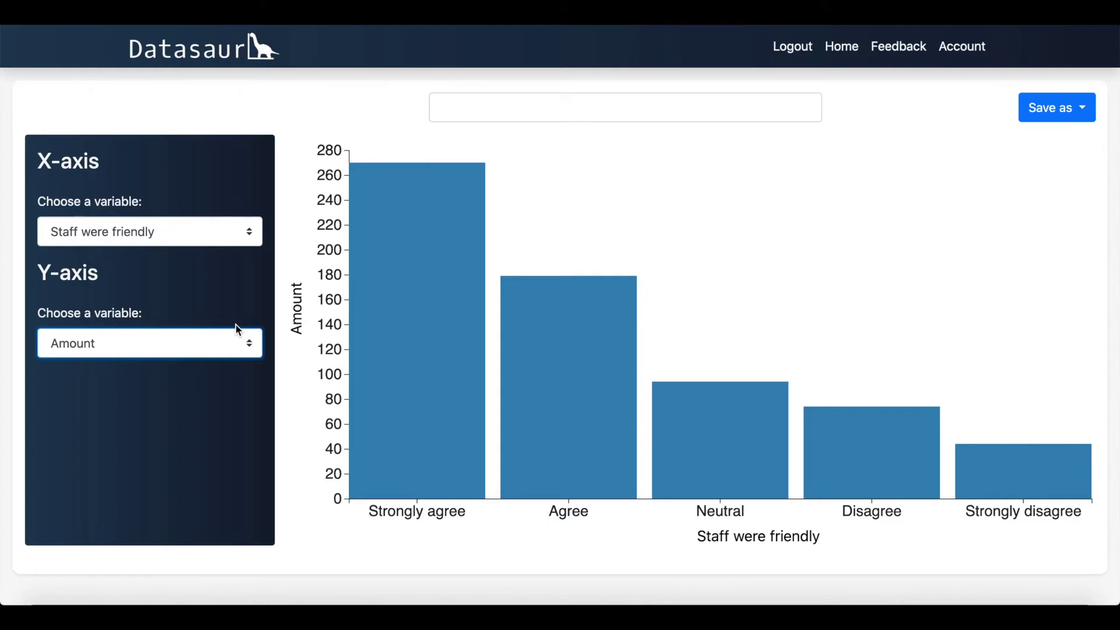
{"action": "mouse_move", "coordinate": [533, 337]}
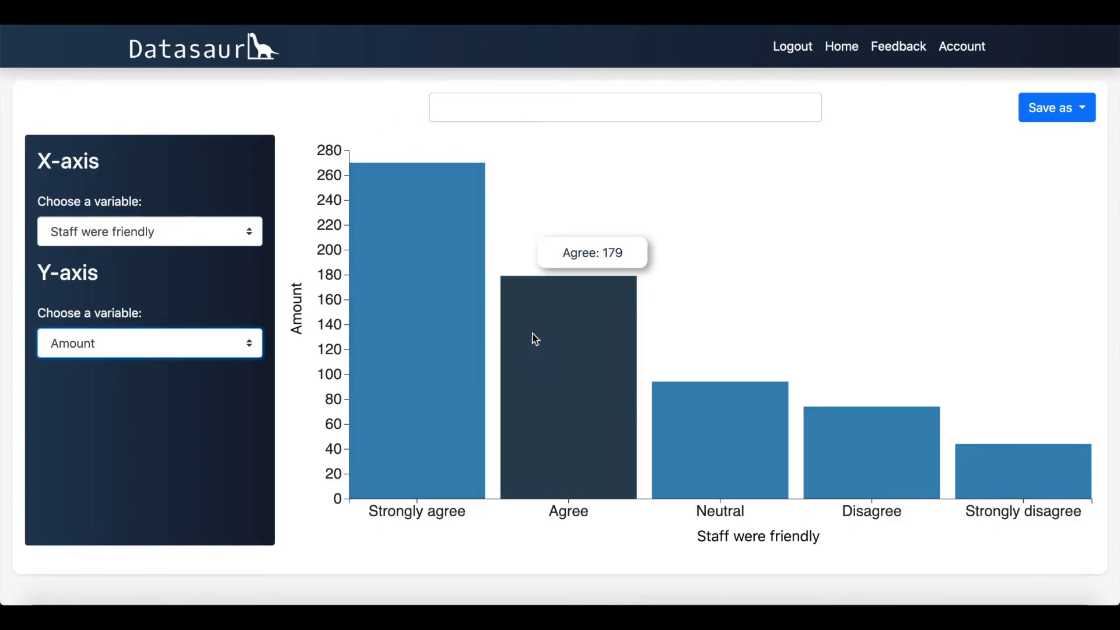
{"action": "mouse_move", "coordinate": [696, 418]}
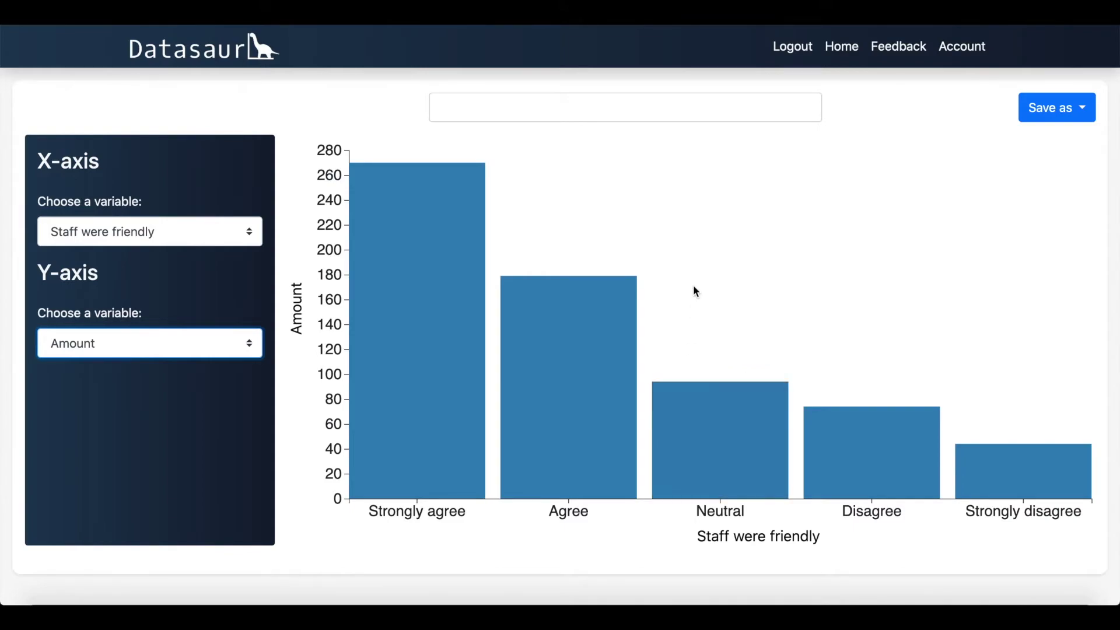
Step: Search for and load the 'Staff were friendly' chart
{"action": "left_click", "coordinate": [555, 110]}
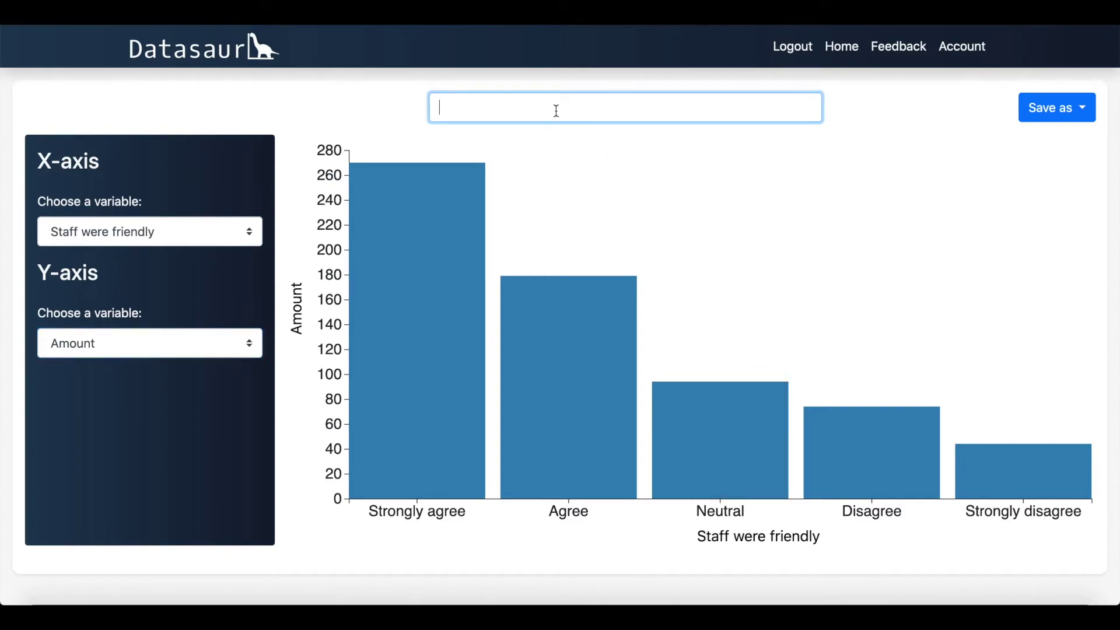
{"action": "type", "text": "Staff were"}
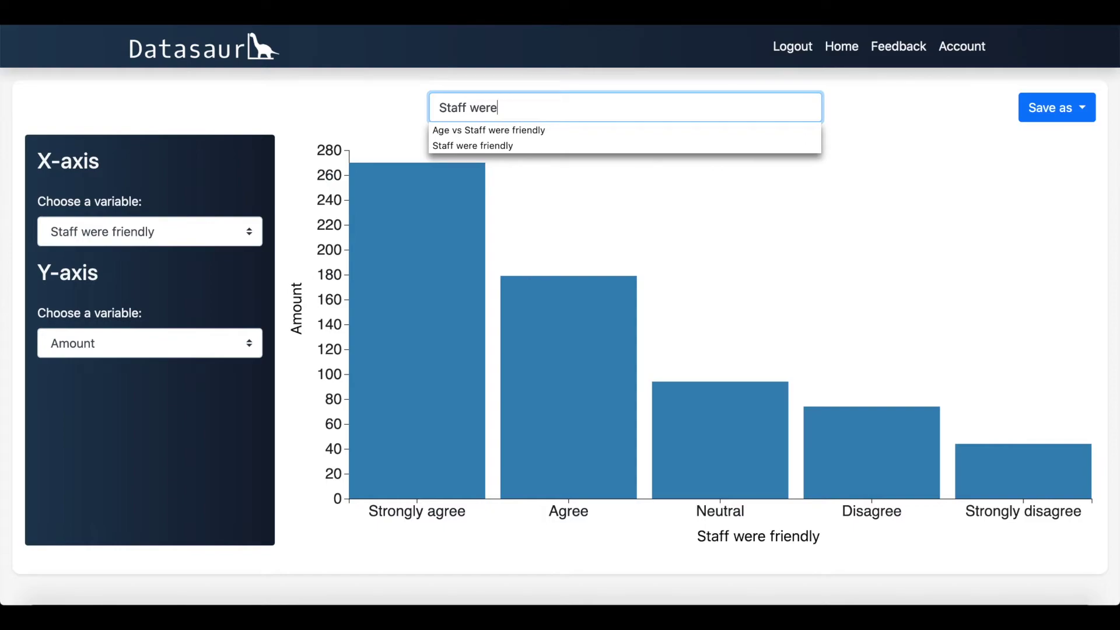
{"action": "type", "text": " friendly"}
{"action": "left_click", "coordinate": [649, 187]}
Step: Export the chart as Staff were friendly.png and close the image preview
{"action": "left_click", "coordinate": [1082, 119]}
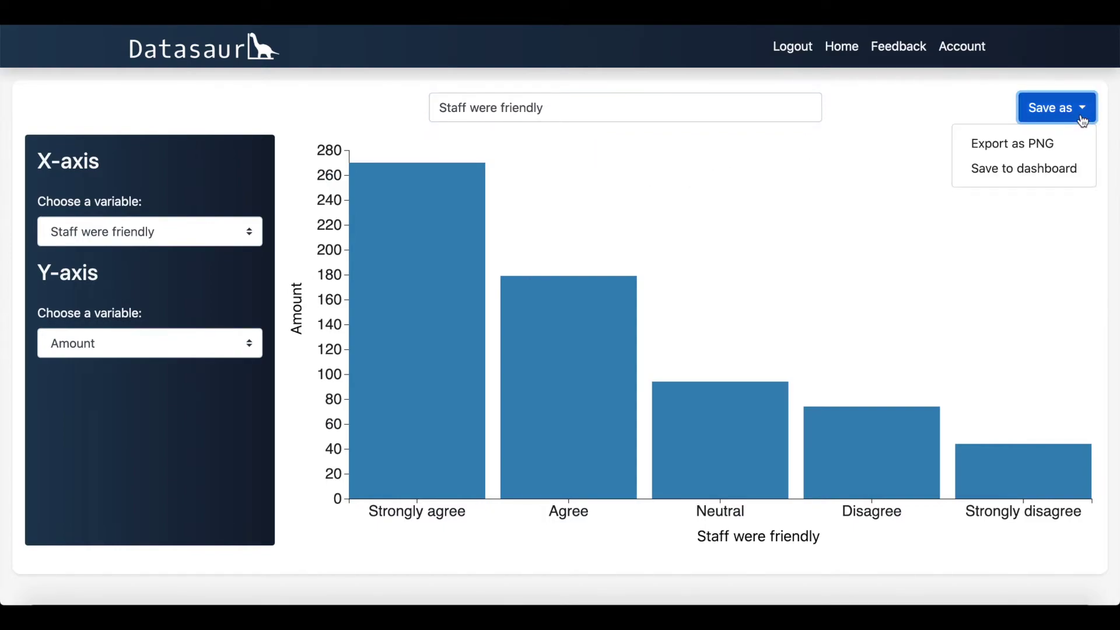
{"action": "left_click", "coordinate": [1059, 147]}
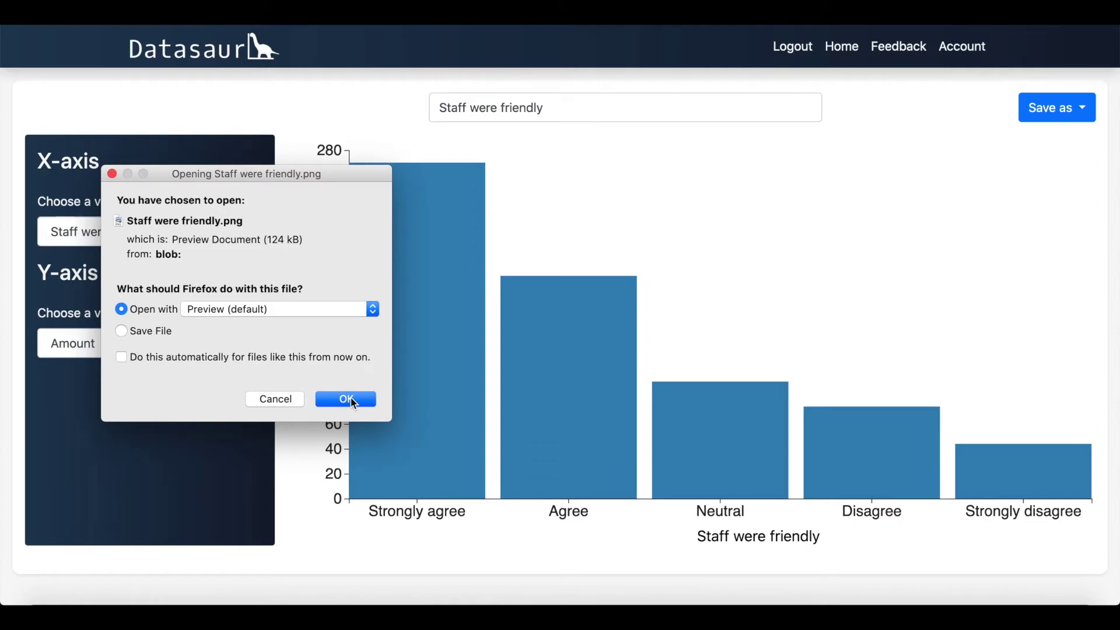
{"action": "left_click", "coordinate": [353, 401]}
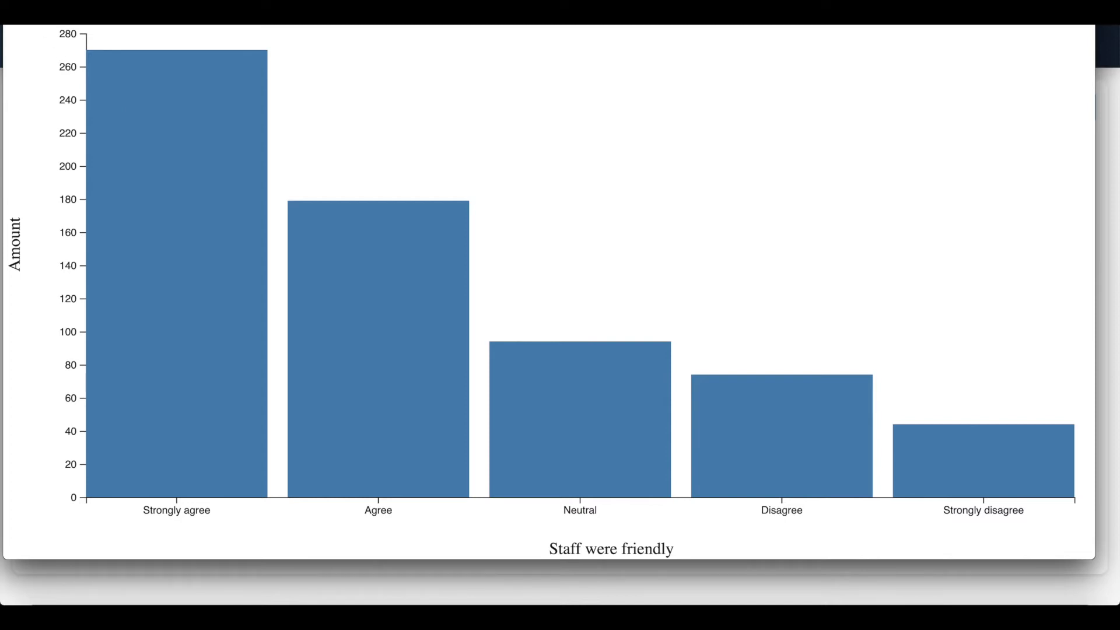
{"action": "key", "text": "super+w"}
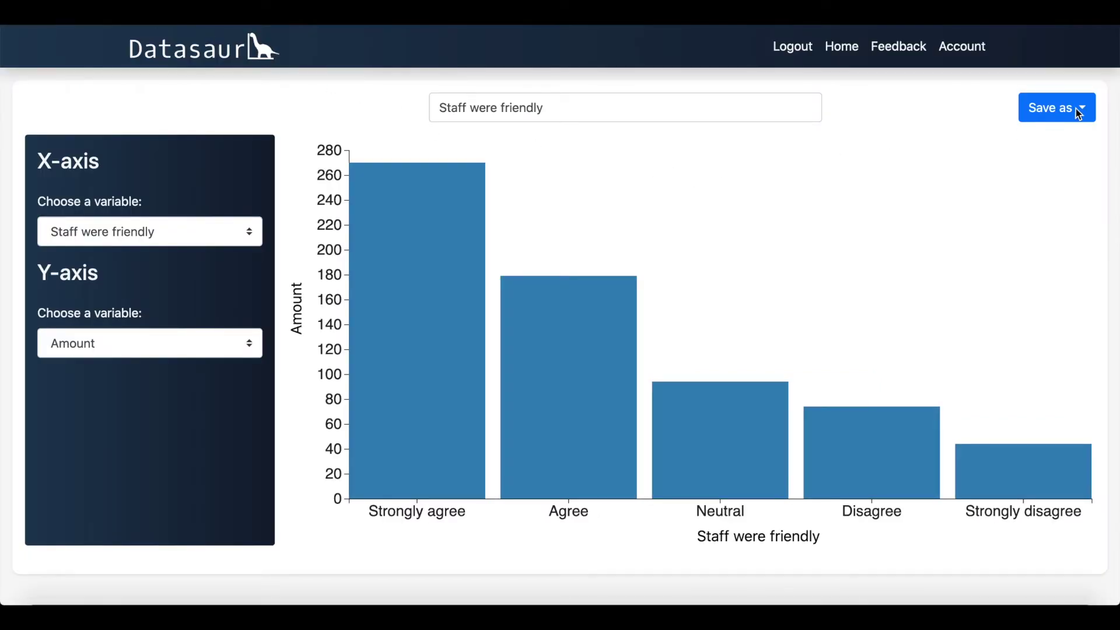
{"action": "left_click", "coordinate": [1078, 110]}
Step: Save the Staff were friendly bar chart to the dashboard
{"action": "left_click", "coordinate": [1048, 169]}
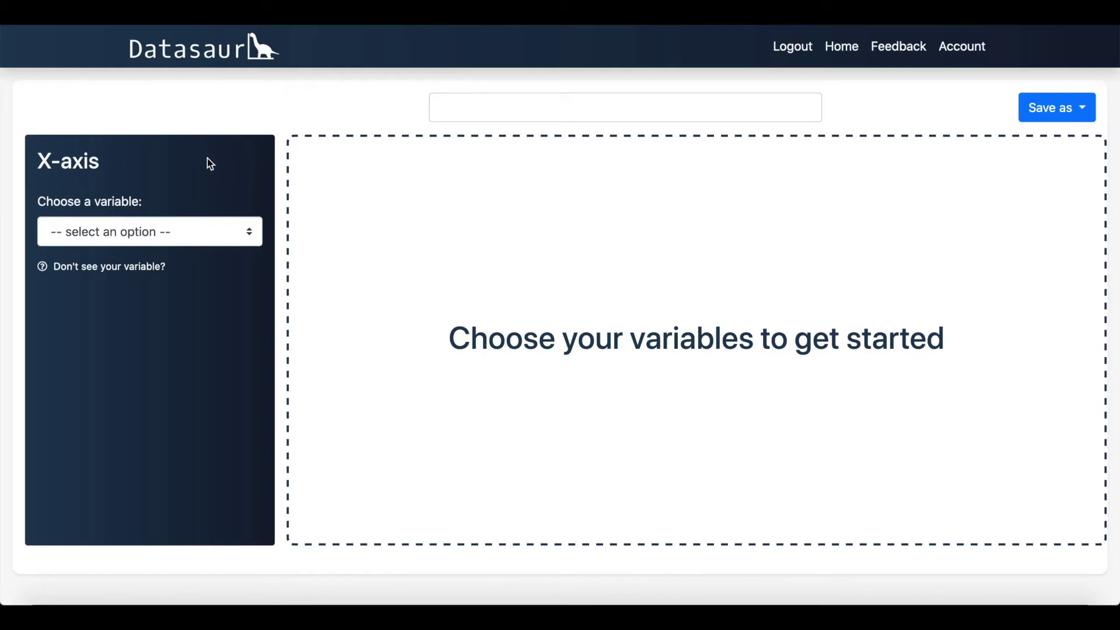
{"action": "left_click", "coordinate": [249, 237]}
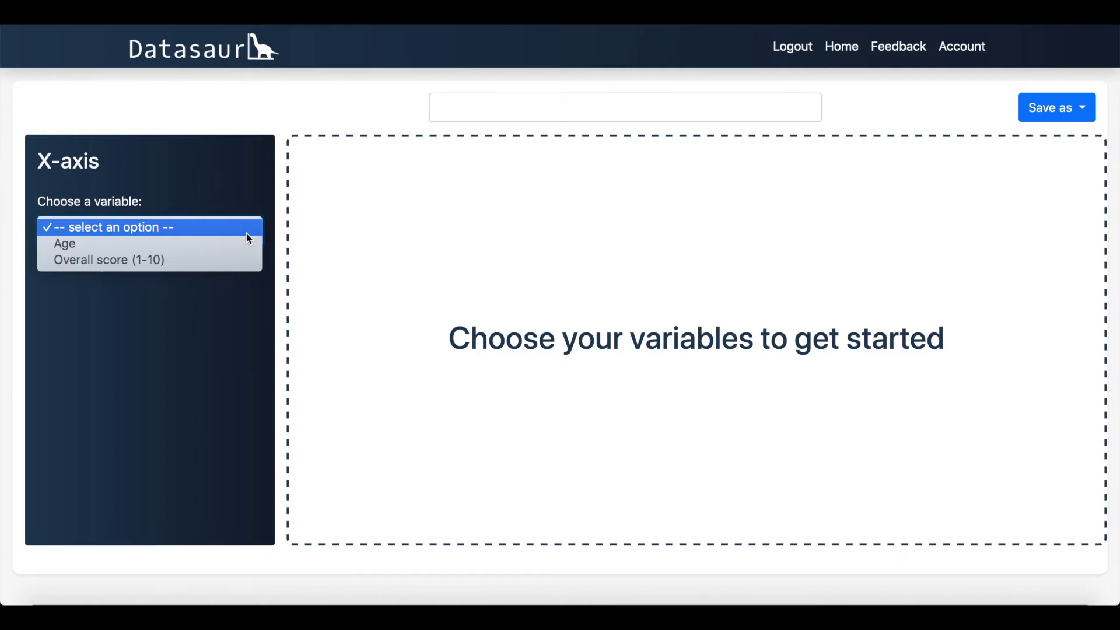
{"action": "left_click", "coordinate": [241, 183]}
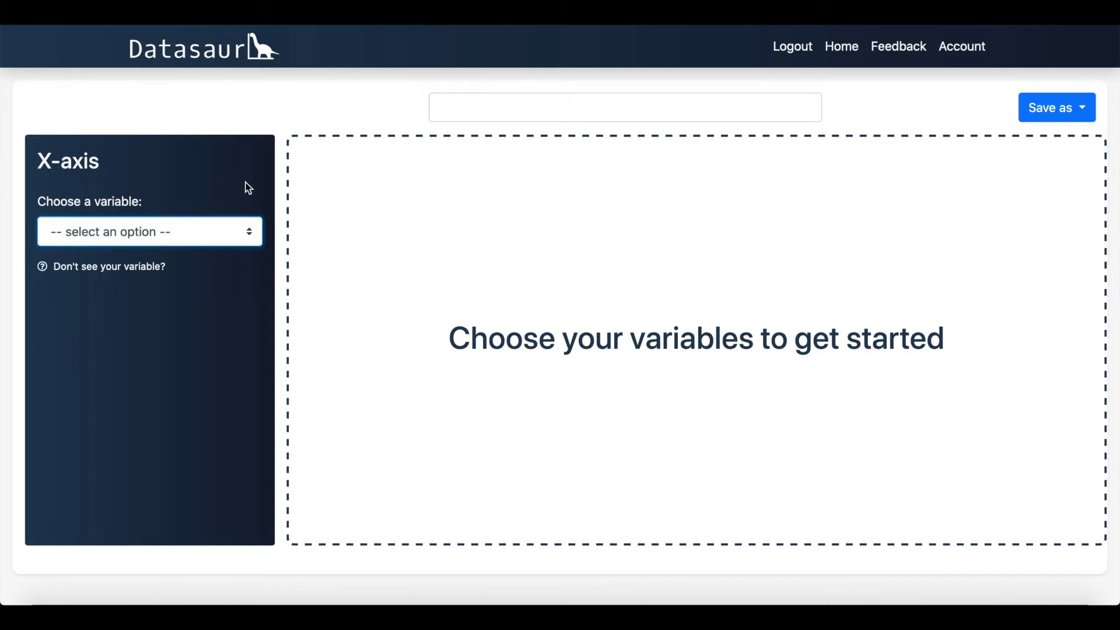
Step: Build an Age histogram with range starting at 0 and 30 groups
{"action": "mouse_move", "coordinate": [128, 268]}
{"action": "left_click", "coordinate": [216, 234]}
{"action": "left_click", "coordinate": [213, 246]}
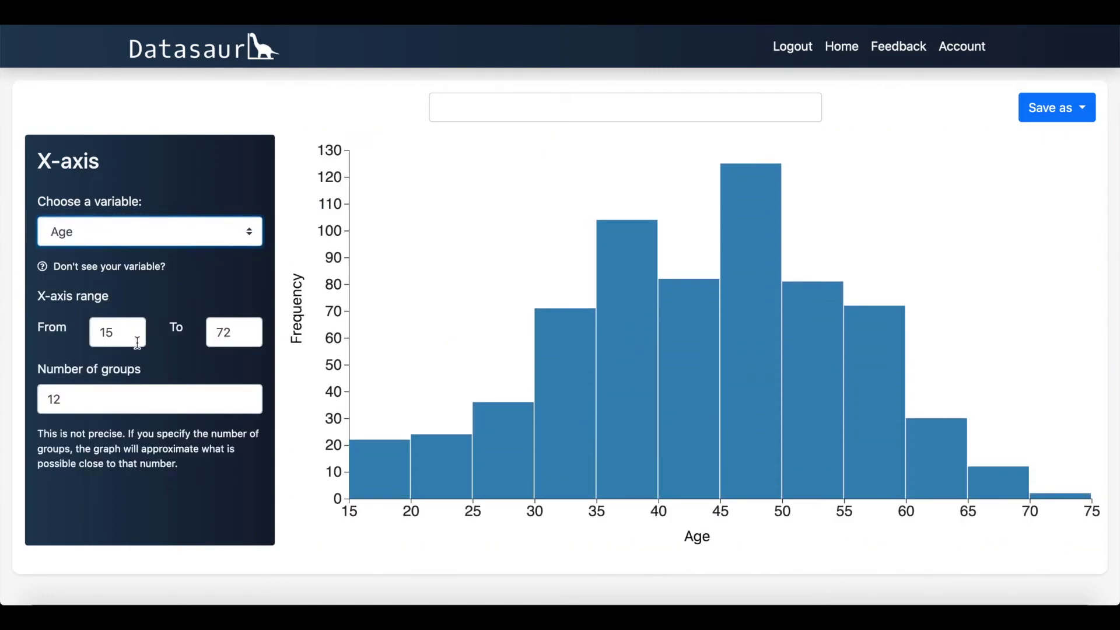
{"action": "left_click_drag", "start_coordinate": [133, 335], "coordinate": [80, 332]}
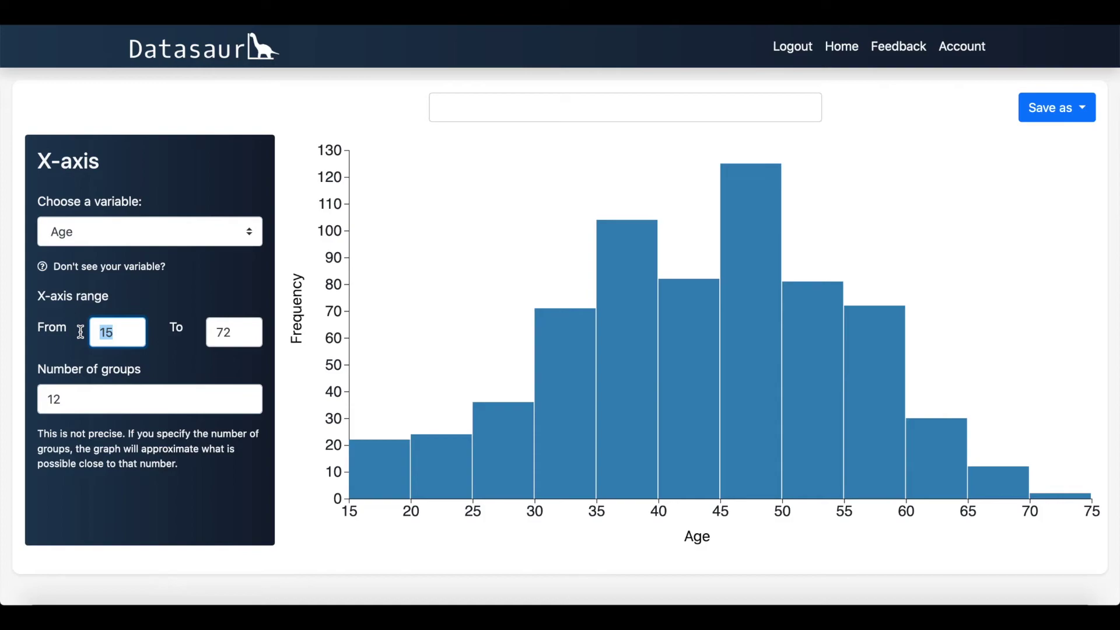
{"action": "type", "text": "-50"}
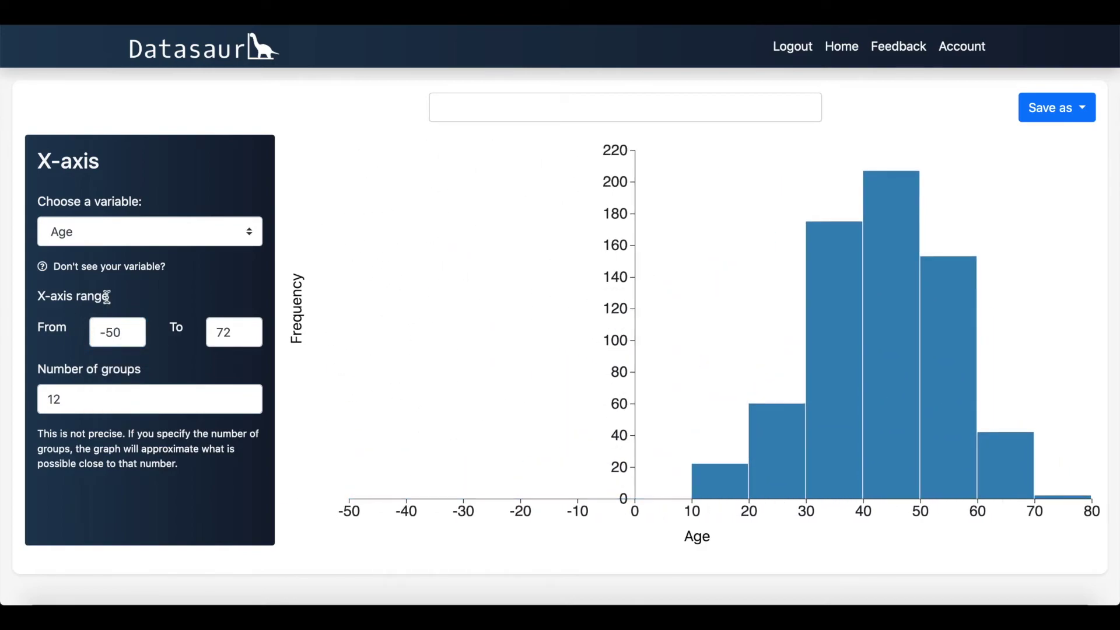
{"action": "left_click_drag", "start_coordinate": [132, 333], "coordinate": [82, 332]}
{"action": "type", "text": "0"}
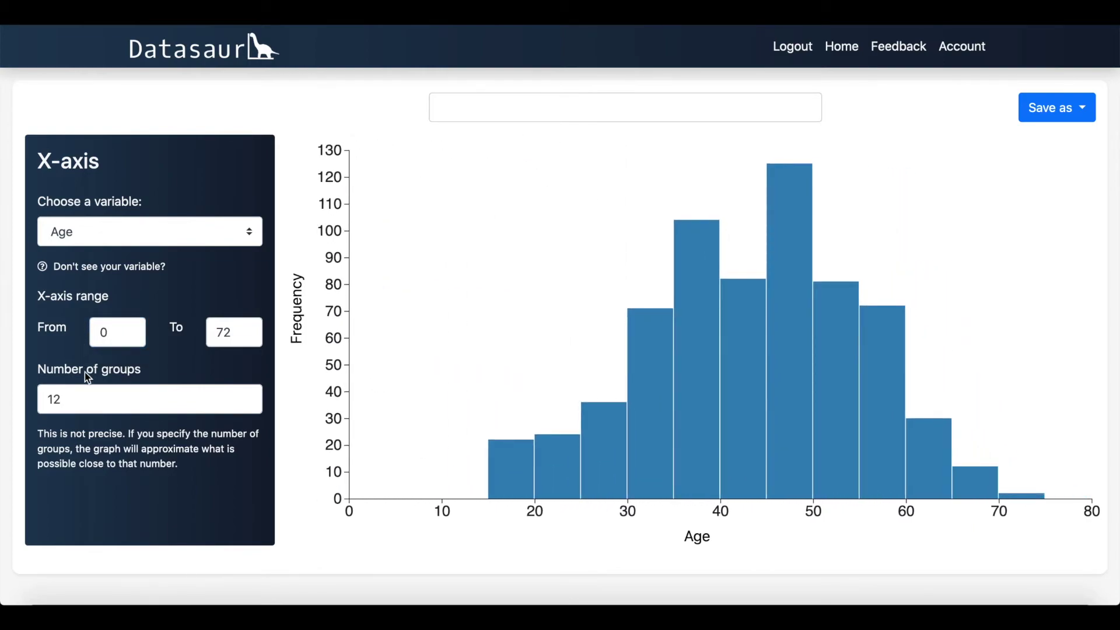
{"action": "left_click_drag", "start_coordinate": [86, 403], "coordinate": [38, 401]}
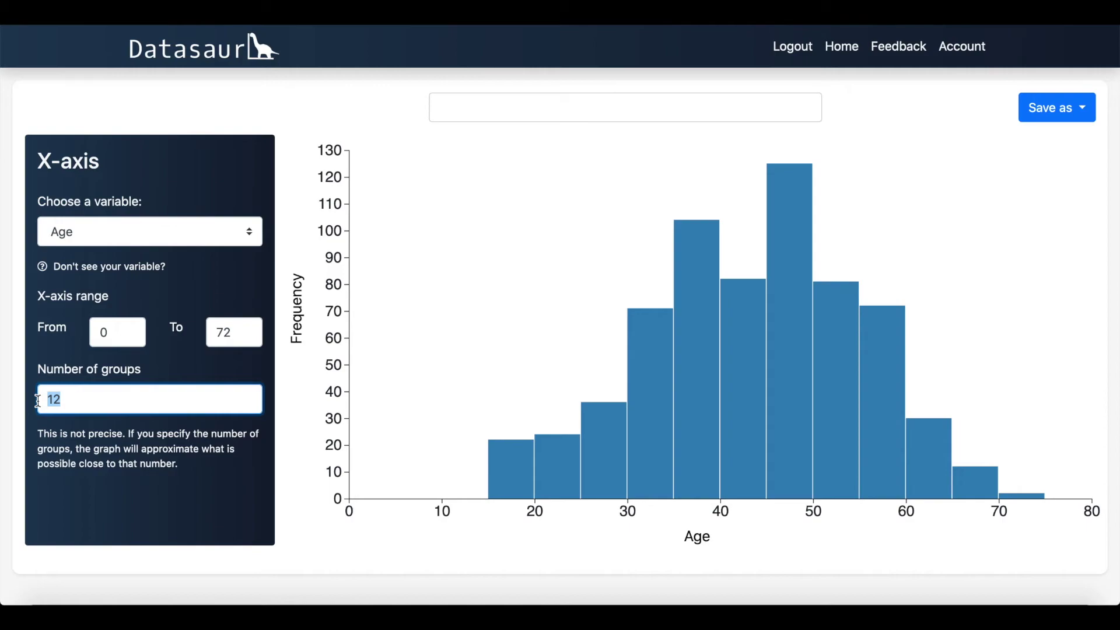
{"action": "type", "text": "30"}
{"action": "left_click", "coordinate": [82, 546]}
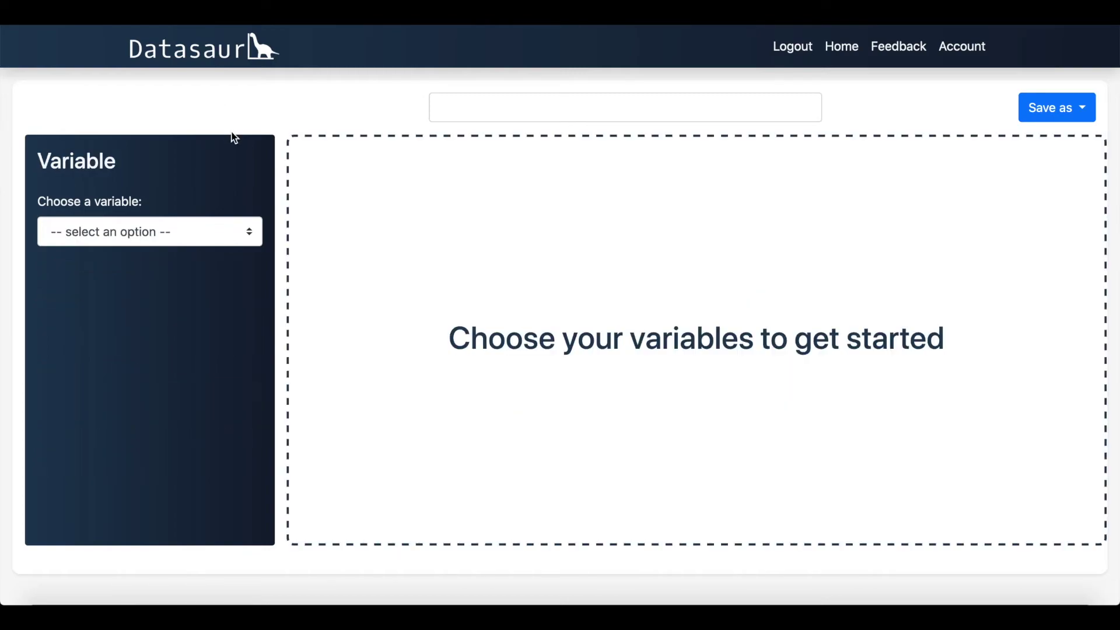
Step: Chart First time here?, Staff were friendly and Food came on time in the pie, ending on Favourite course
{"action": "left_click", "coordinate": [235, 229]}
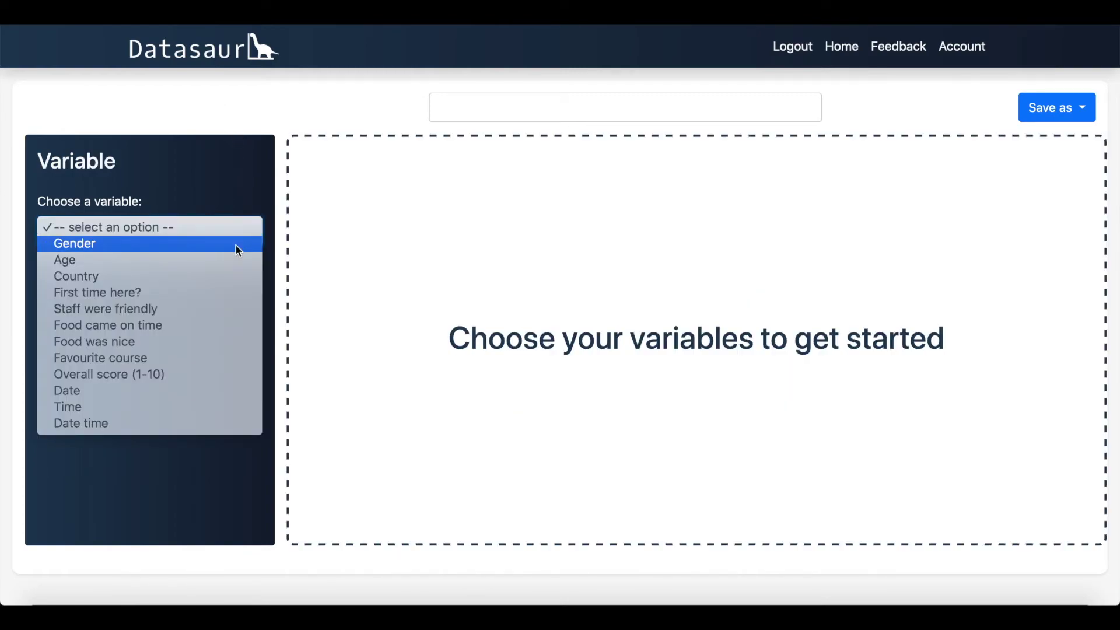
{"action": "left_click", "coordinate": [235, 299]}
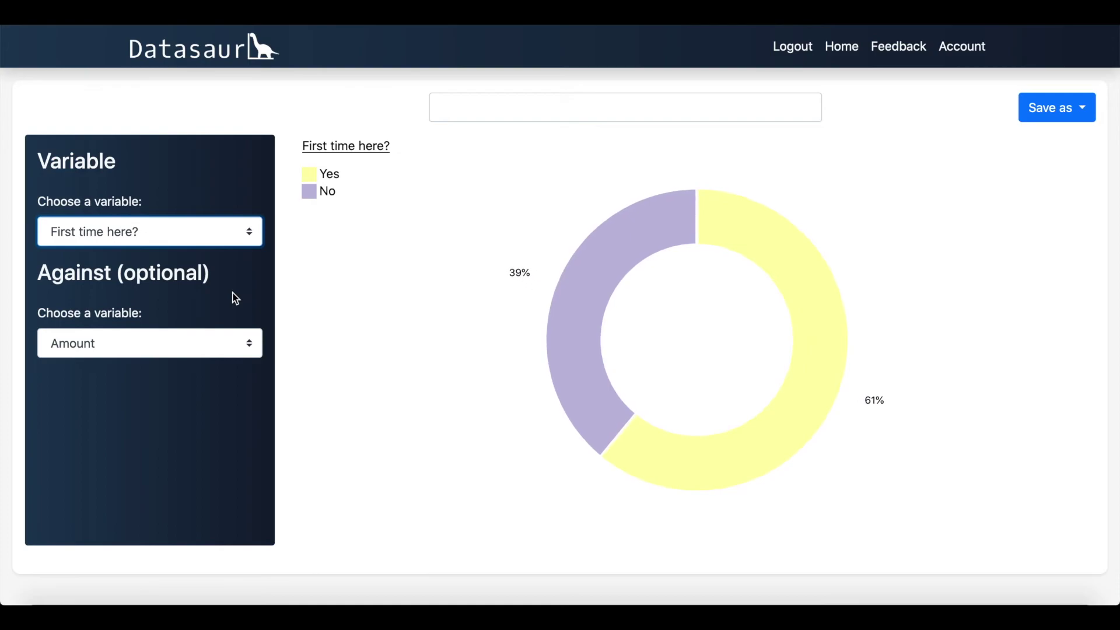
{"action": "left_click", "coordinate": [237, 245]}
{"action": "left_click", "coordinate": [237, 249]}
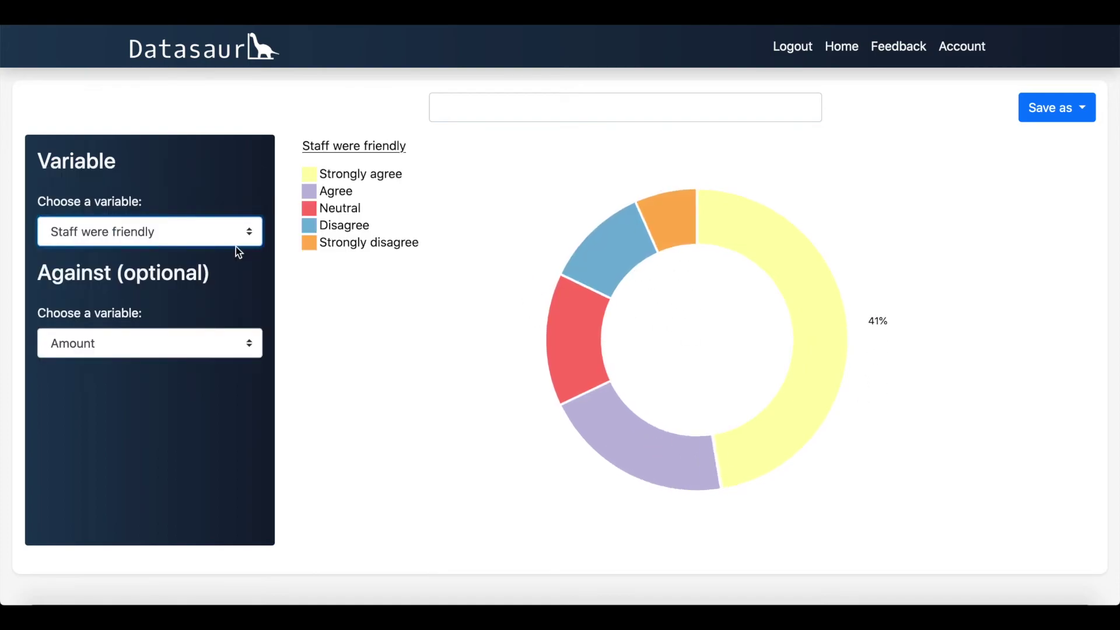
{"action": "left_click", "coordinate": [236, 241]}
{"action": "left_click", "coordinate": [236, 242]}
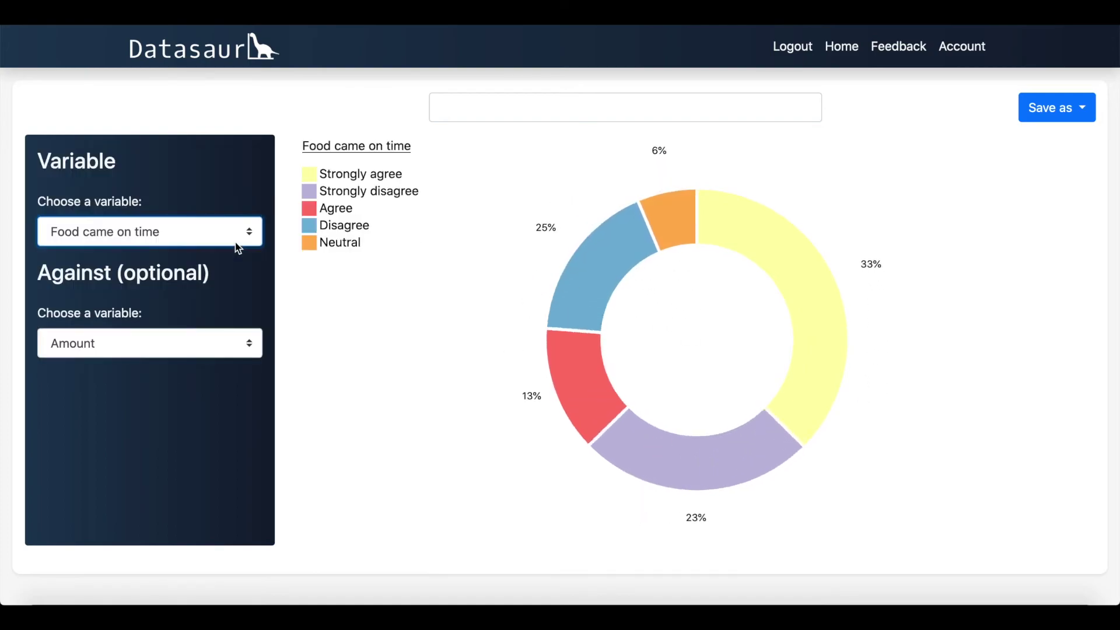
{"action": "left_click", "coordinate": [237, 241]}
{"action": "left_click", "coordinate": [233, 259]}
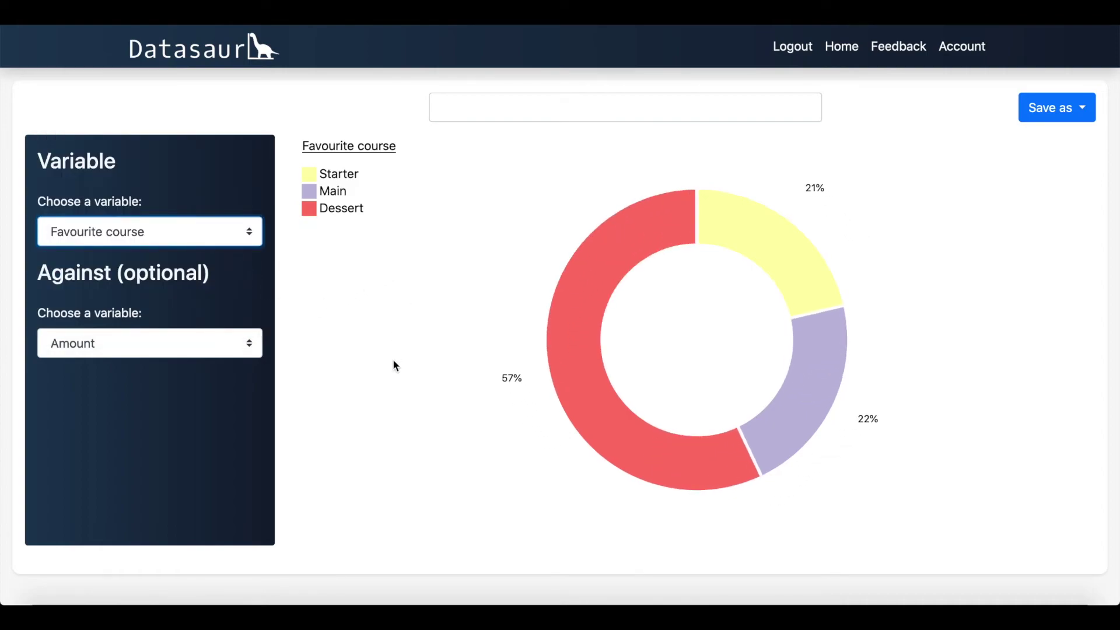
{"action": "mouse_move", "coordinate": [563, 391]}
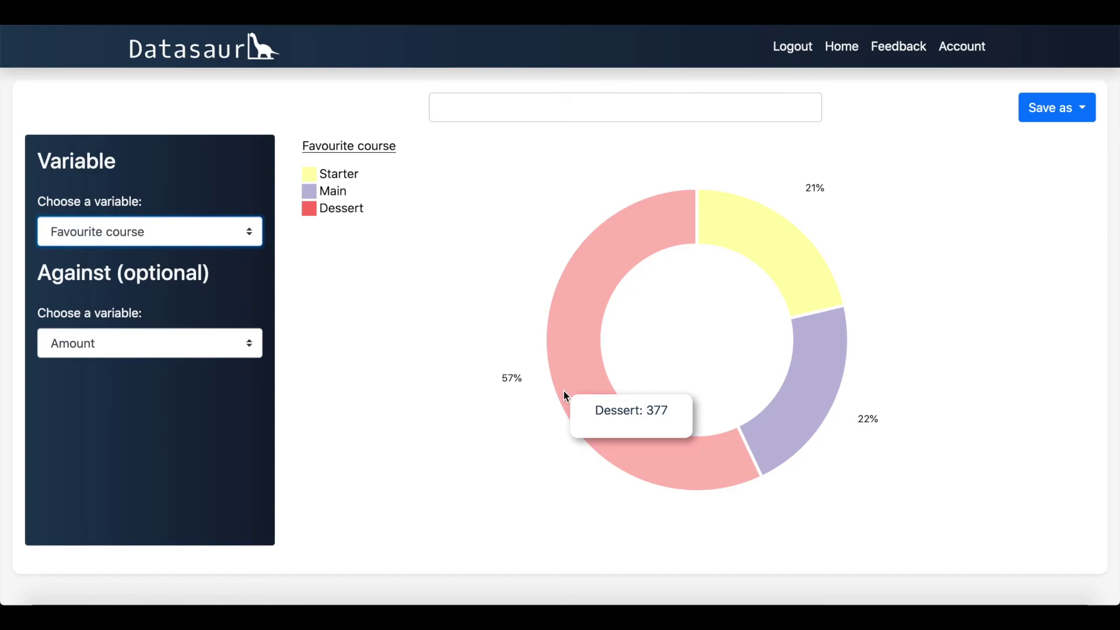
Step: Plot HP against Attack with the Attack range starting at -100
{"action": "mouse_move", "coordinate": [726, 250]}
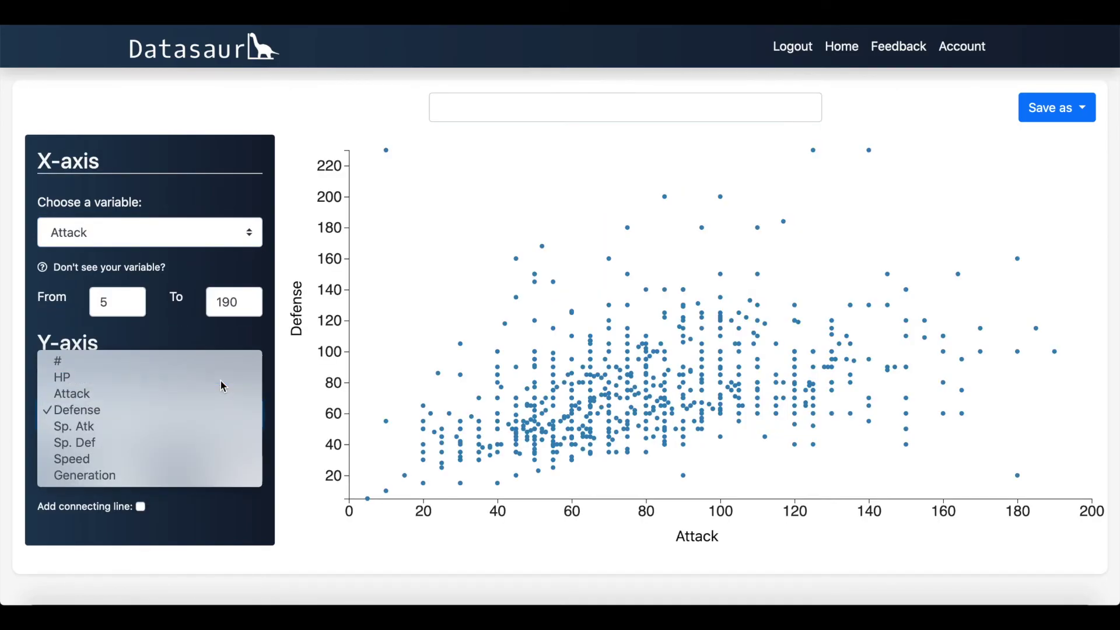
{"action": "left_click", "coordinate": [219, 379]}
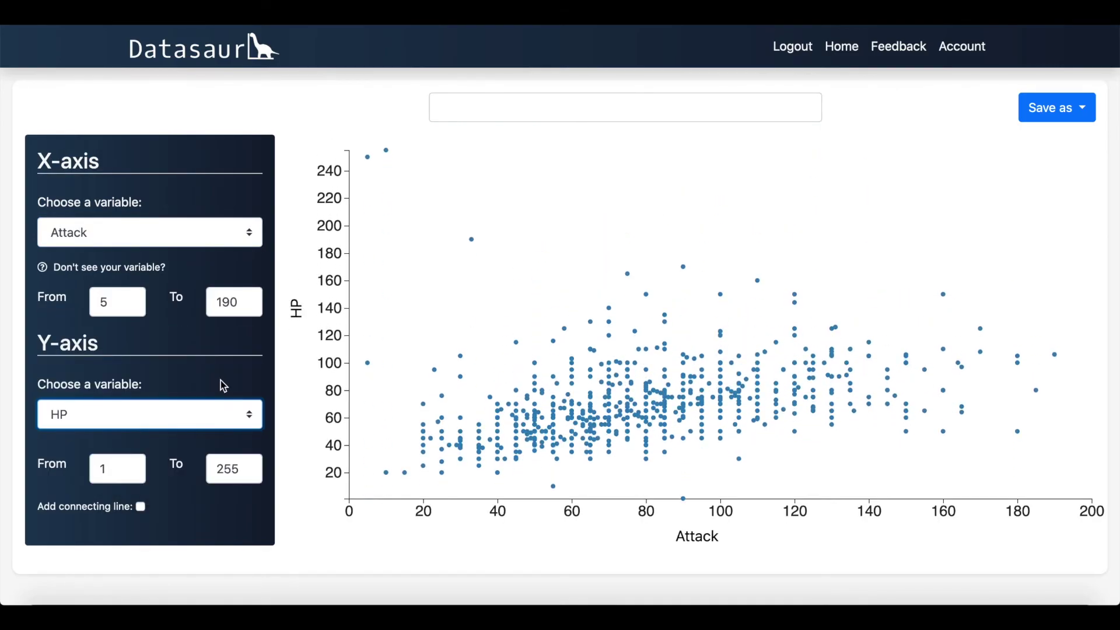
{"action": "left_click_drag", "start_coordinate": [130, 301], "coordinate": [60, 297]}
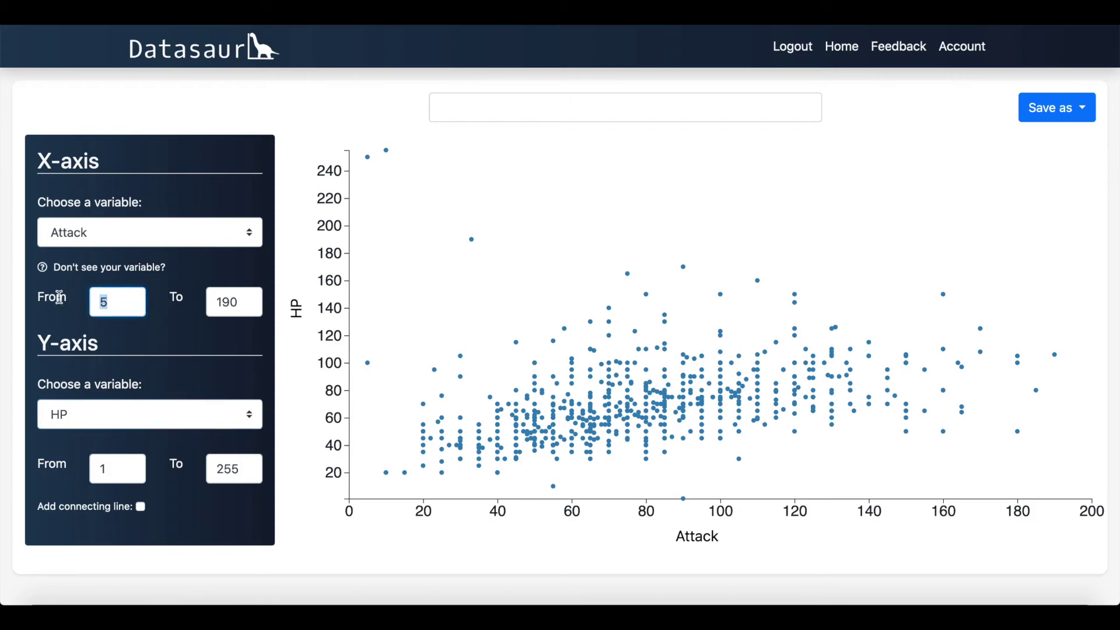
{"action": "type", "text": "-100"}
{"action": "left_click", "coordinate": [152, 479]}
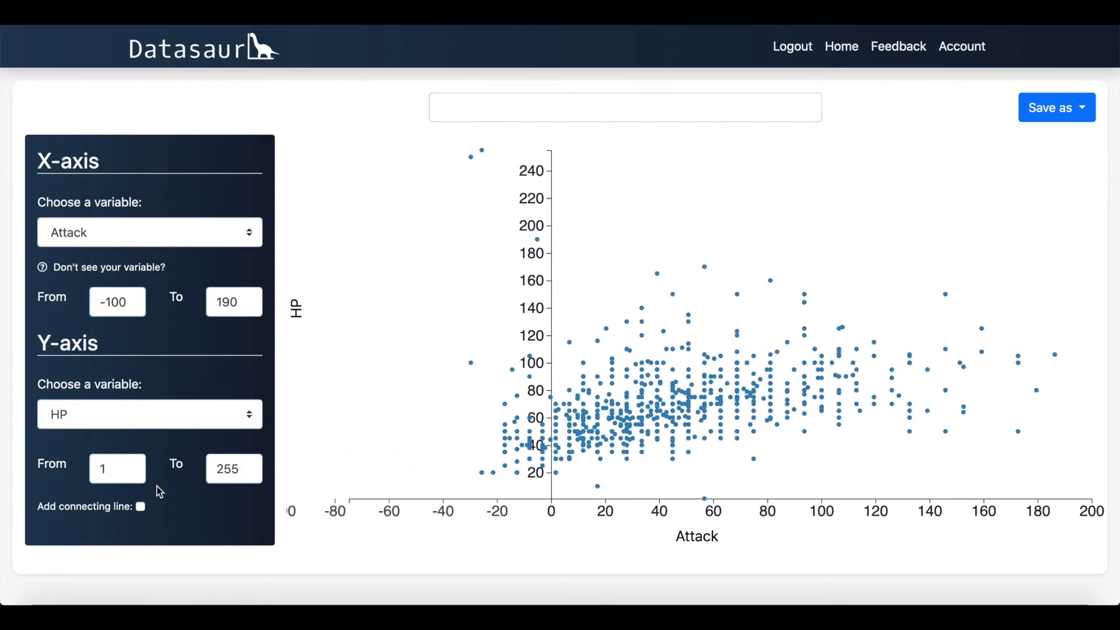
Step: Set the range start to -100 and add a connecting line to the temperature points
{"action": "left_click_drag", "start_coordinate": [121, 474], "coordinate": [69, 469]}
{"action": "type", "text": "-100"}
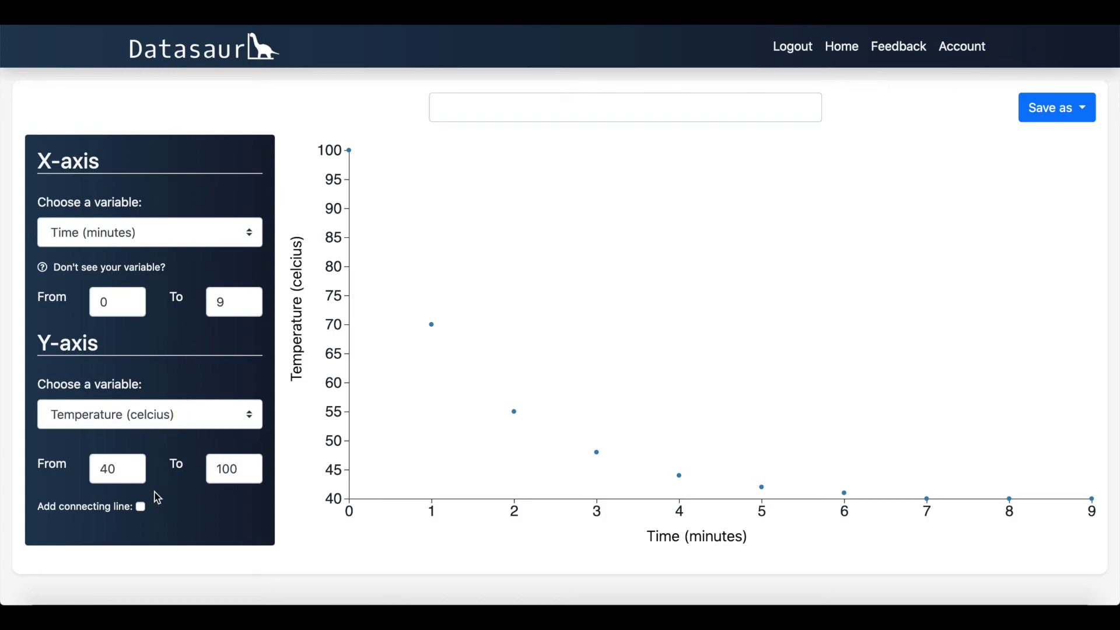
{"action": "left_click", "coordinate": [141, 507]}
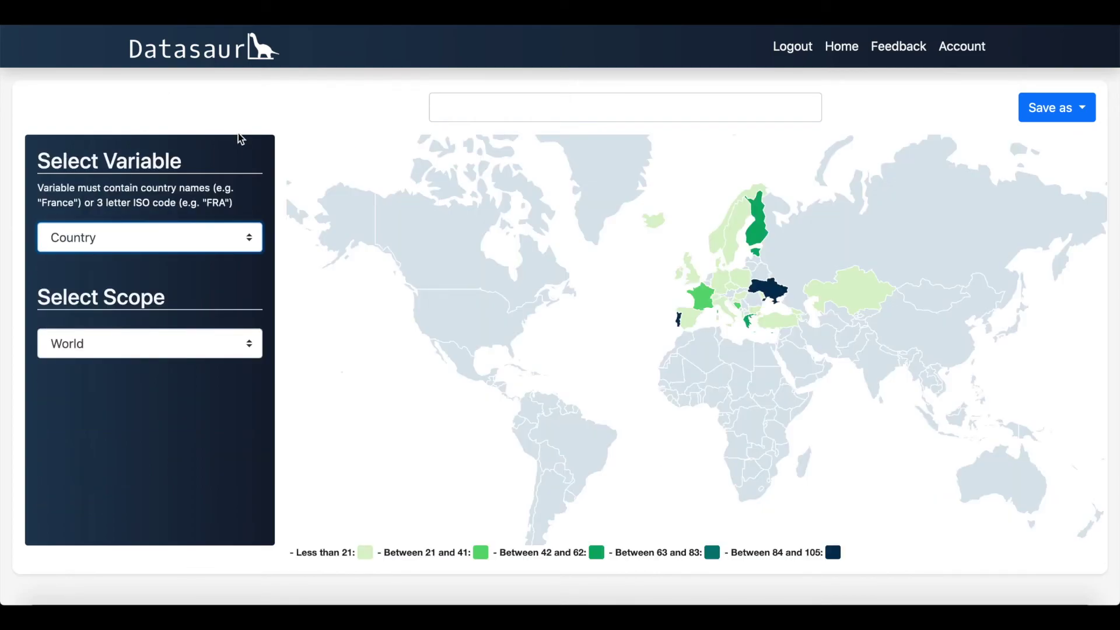
Step: Zoom the map to Europe, then list the box plot's numerical variables
{"action": "left_click", "coordinate": [258, 345]}
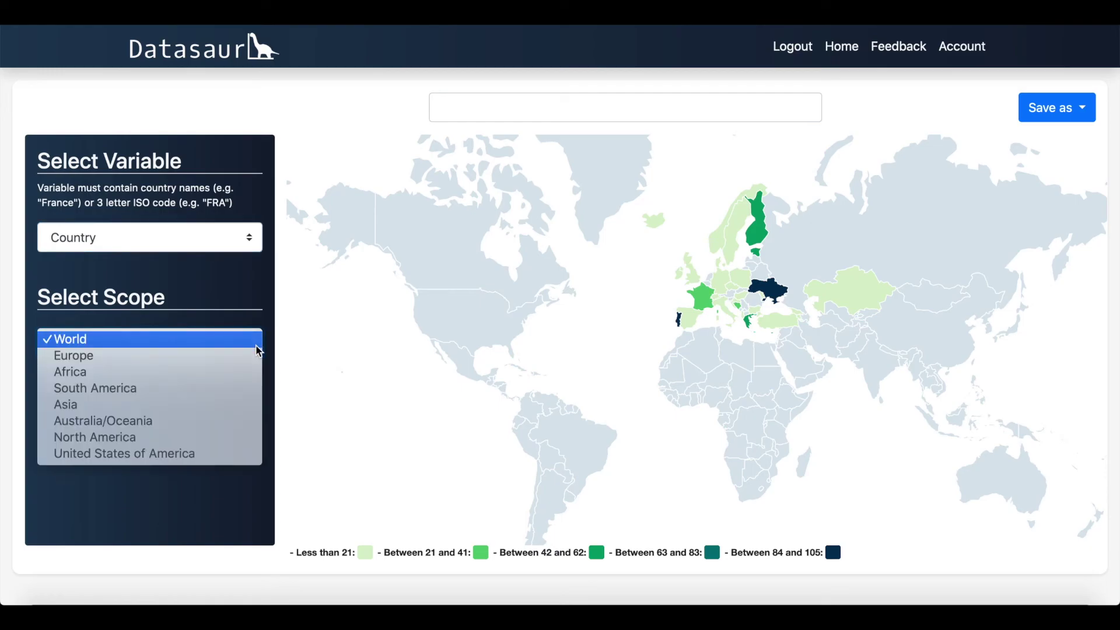
{"action": "left_click", "coordinate": [256, 357]}
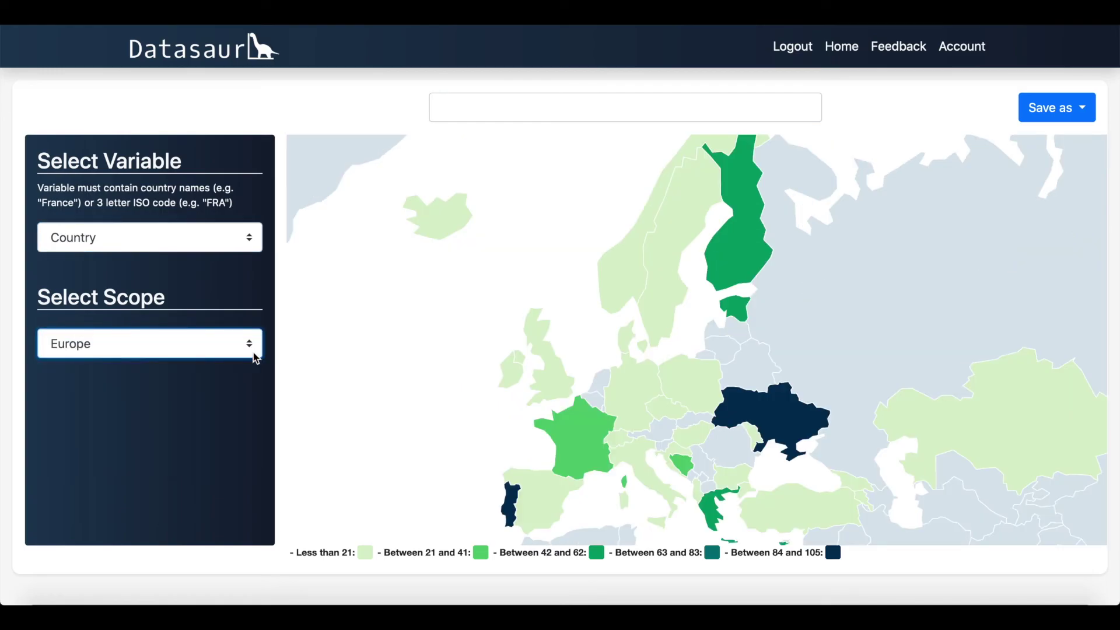
{"action": "mouse_move", "coordinate": [510, 380]}
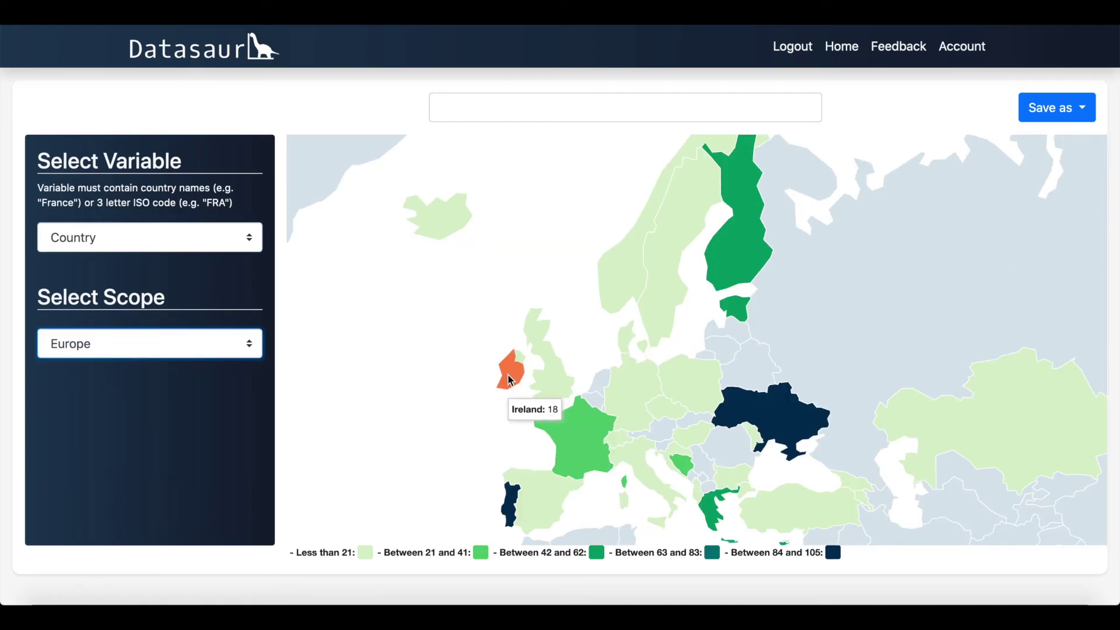
{"action": "mouse_move", "coordinate": [561, 429]}
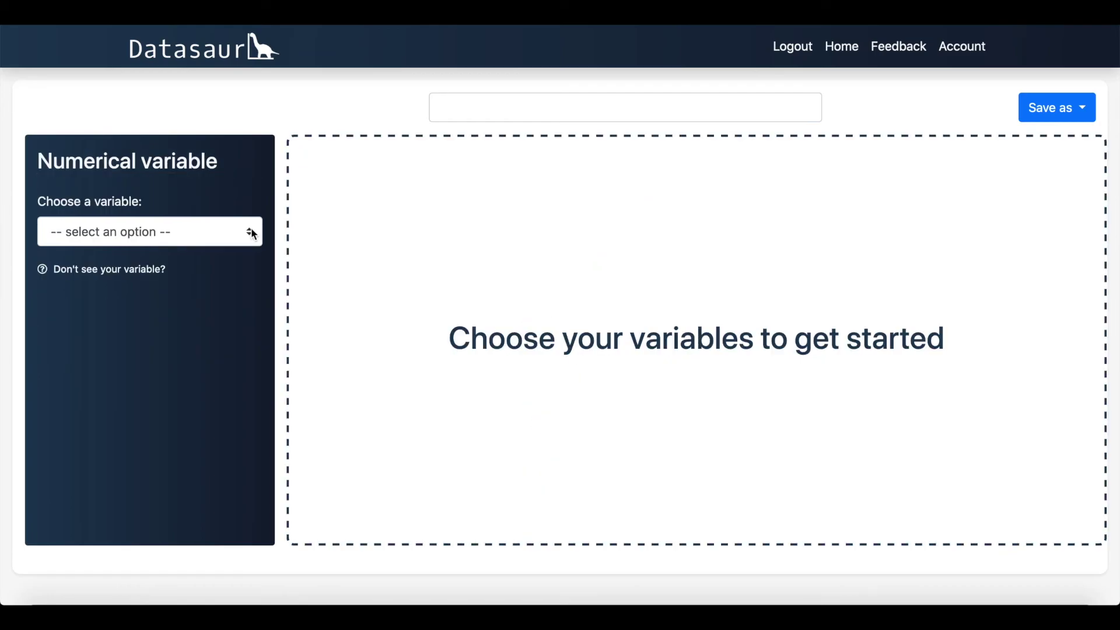
{"action": "left_click", "coordinate": [253, 232]}
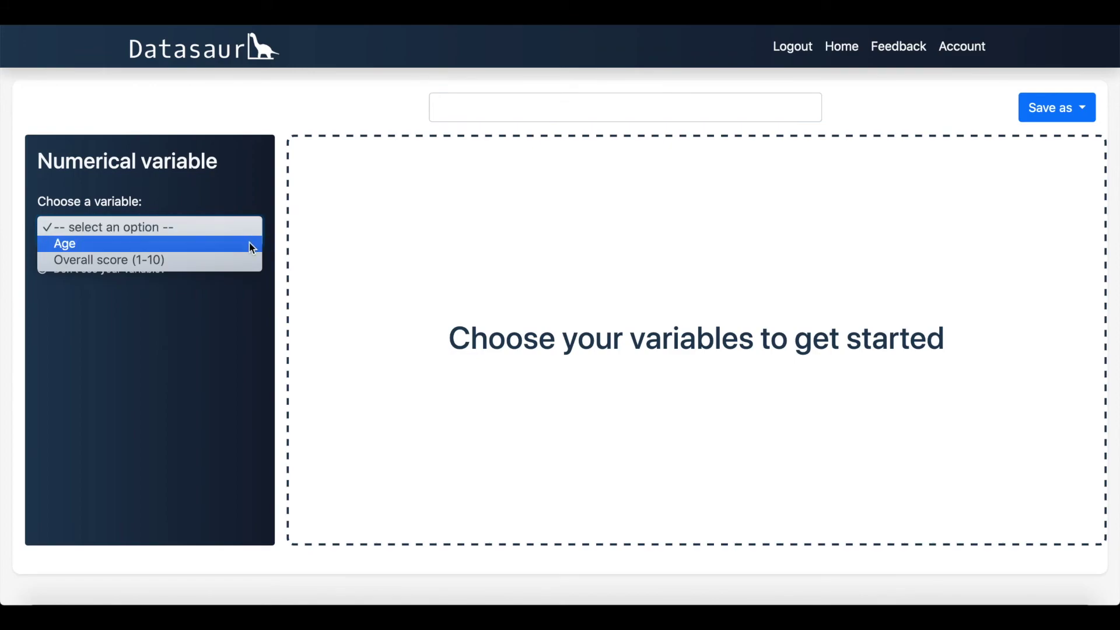
Step: Box-plot Age split by Staff were friendly, then return to the surveys home page
{"action": "left_click", "coordinate": [250, 243]}
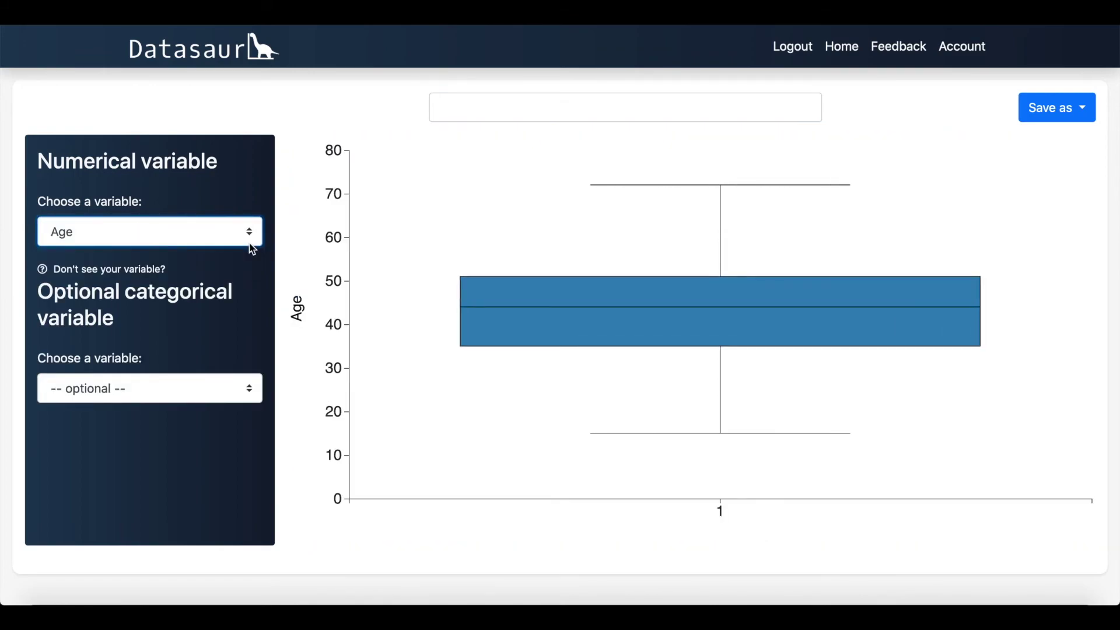
{"action": "left_click", "coordinate": [249, 389]}
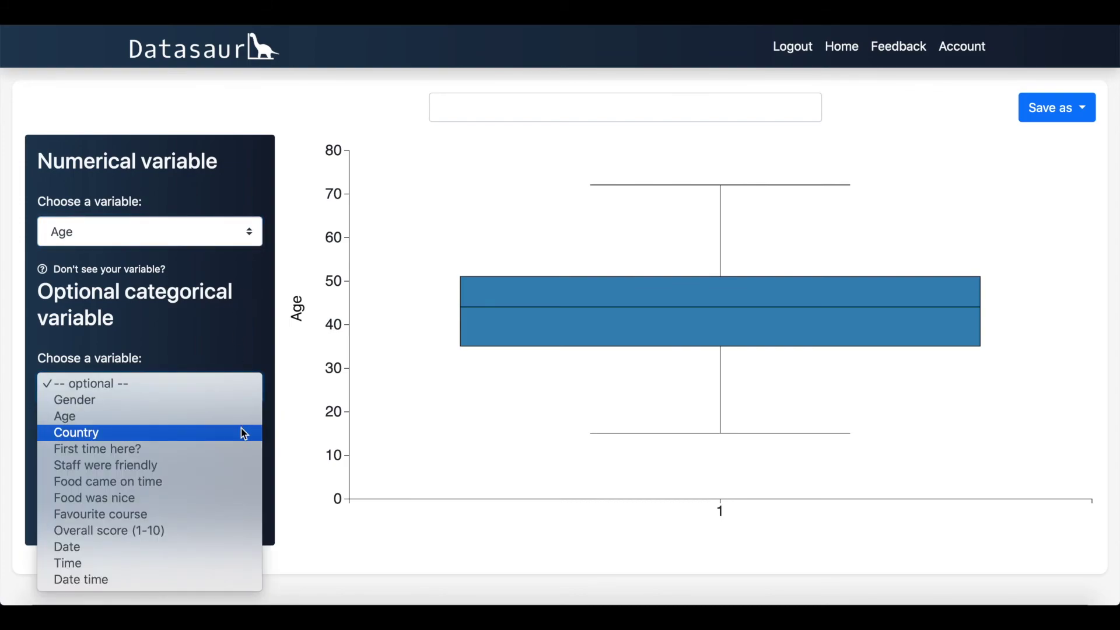
{"action": "left_click", "coordinate": [237, 465]}
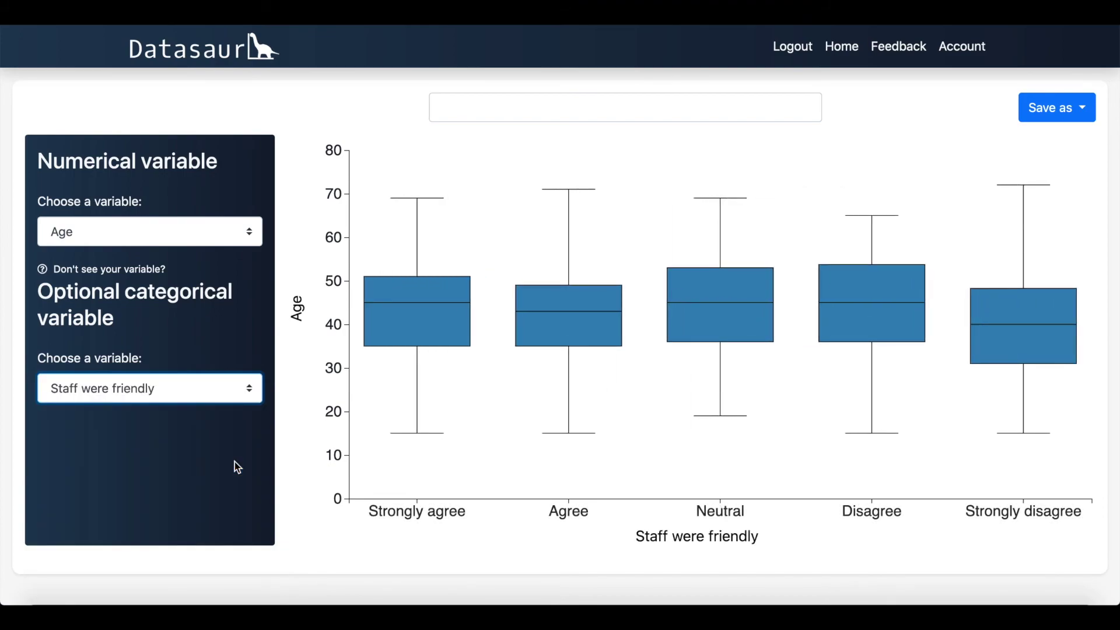
{"action": "mouse_move", "coordinate": [404, 331]}
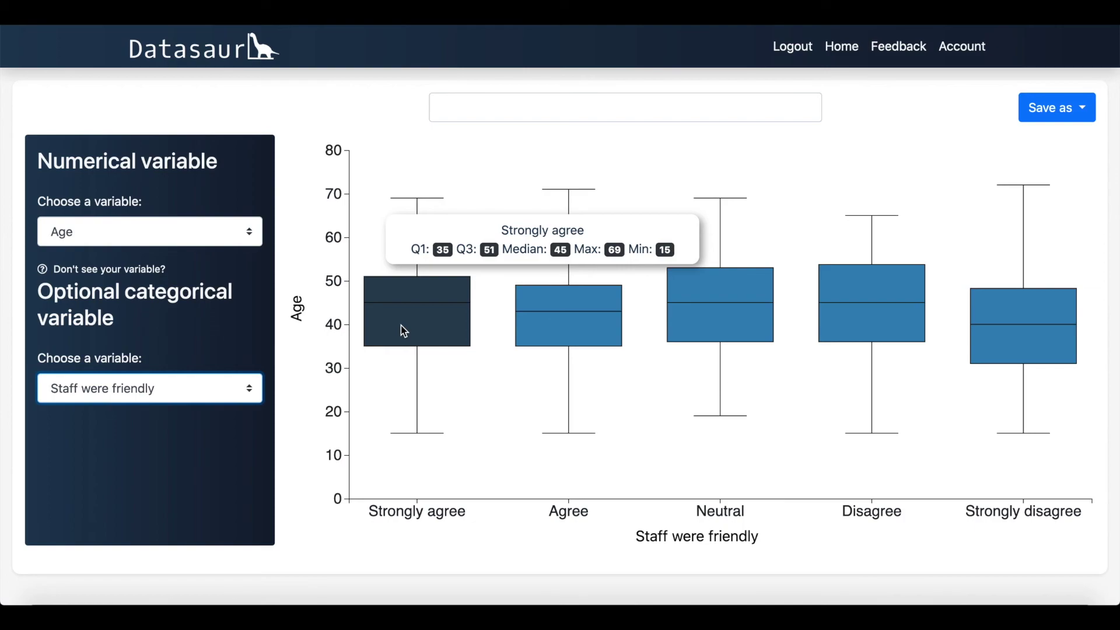
{"action": "mouse_move", "coordinate": [530, 309]}
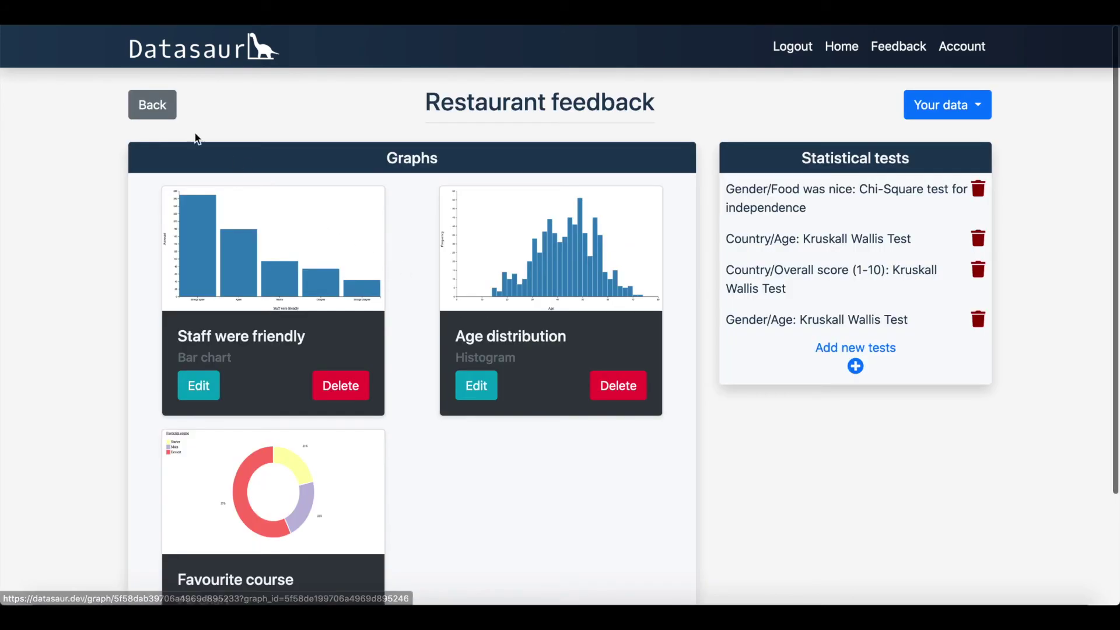
{"action": "left_click", "coordinate": [150, 106]}
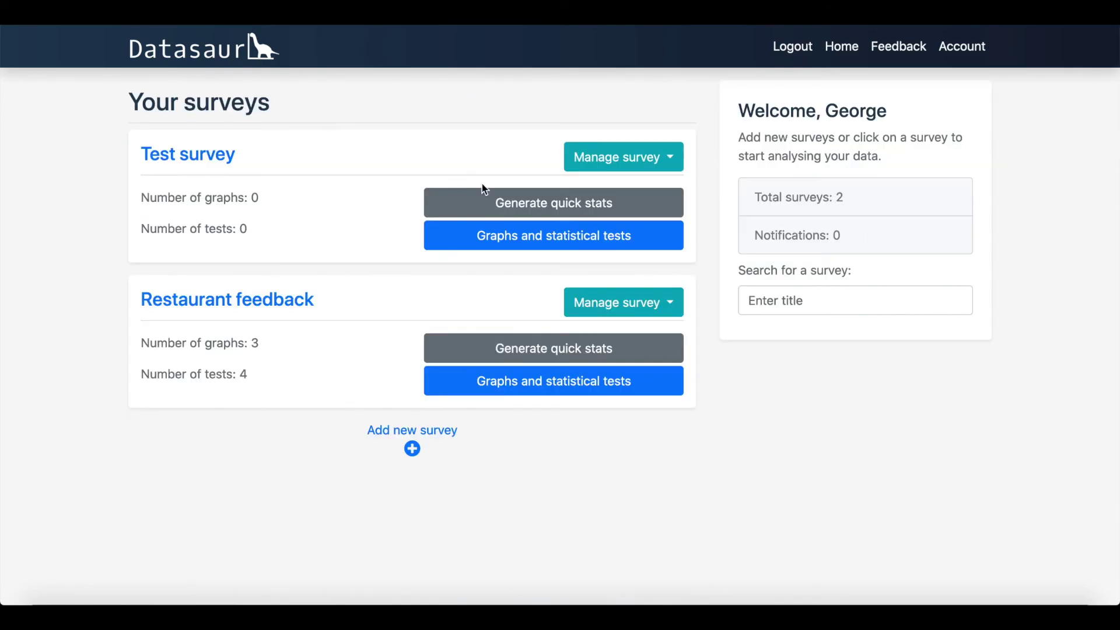
Step: Export the Restaurant feedback survey to Excel and open the workbook
{"action": "left_click", "coordinate": [613, 297]}
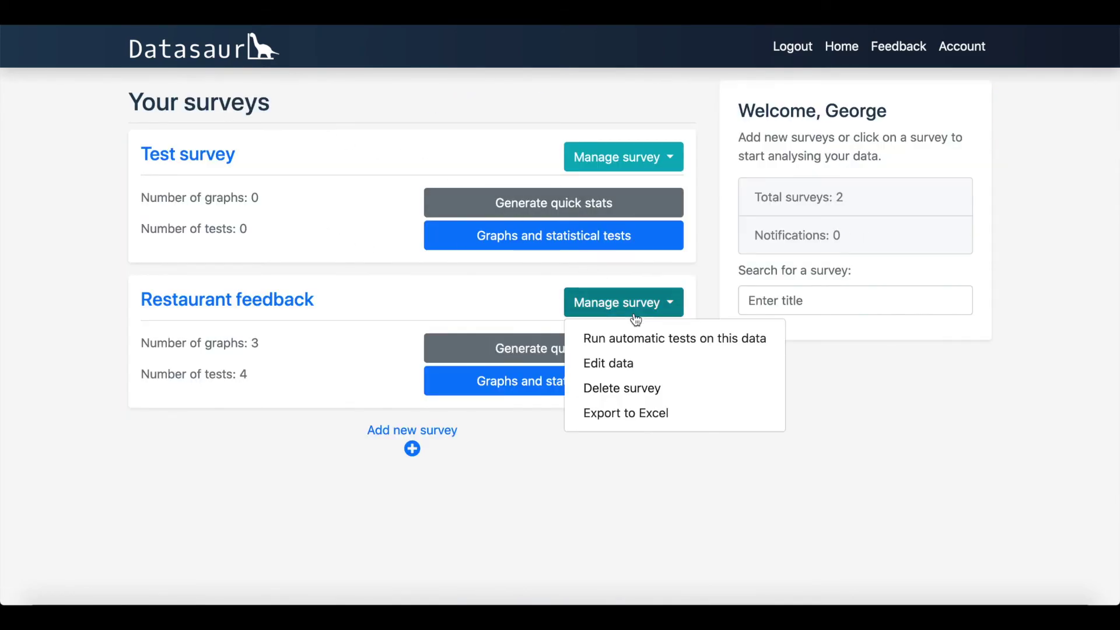
{"action": "left_click", "coordinate": [637, 414]}
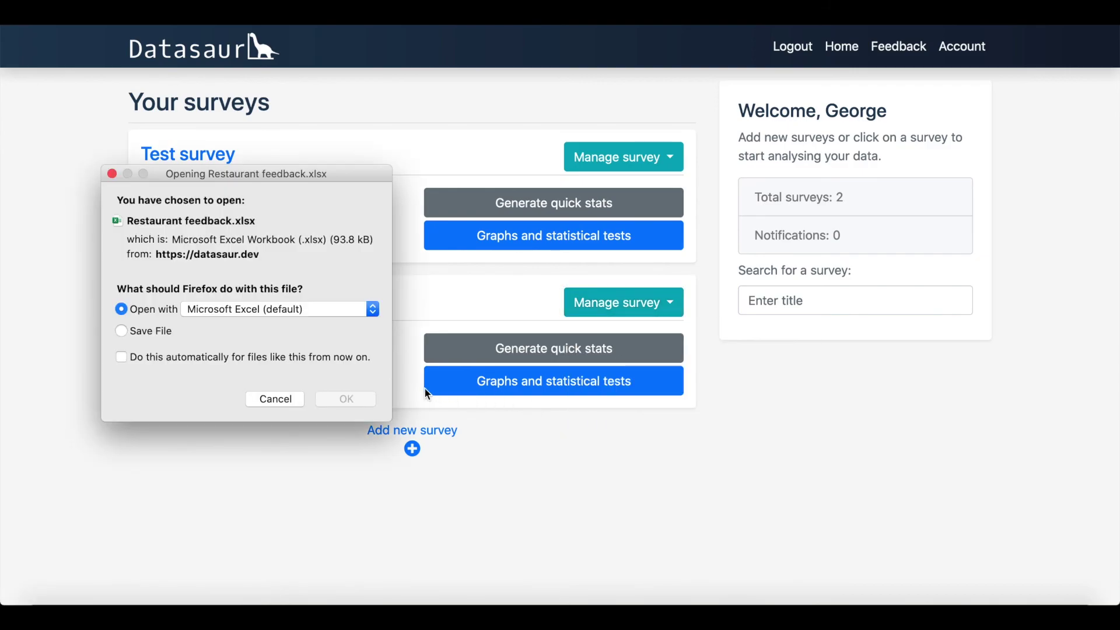
{"action": "left_click", "coordinate": [359, 399]}
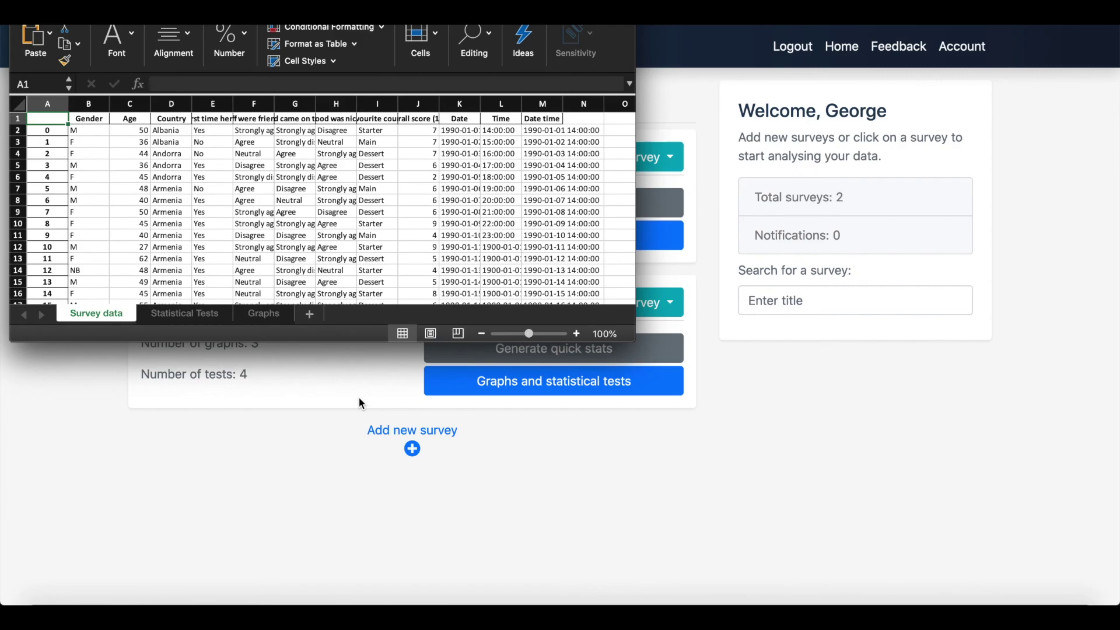
Step: Enlarge and reposition the Excel window and show the Statistical Tests sheet
{"action": "left_click_drag", "start_coordinate": [634, 341], "coordinate": [798, 476]}
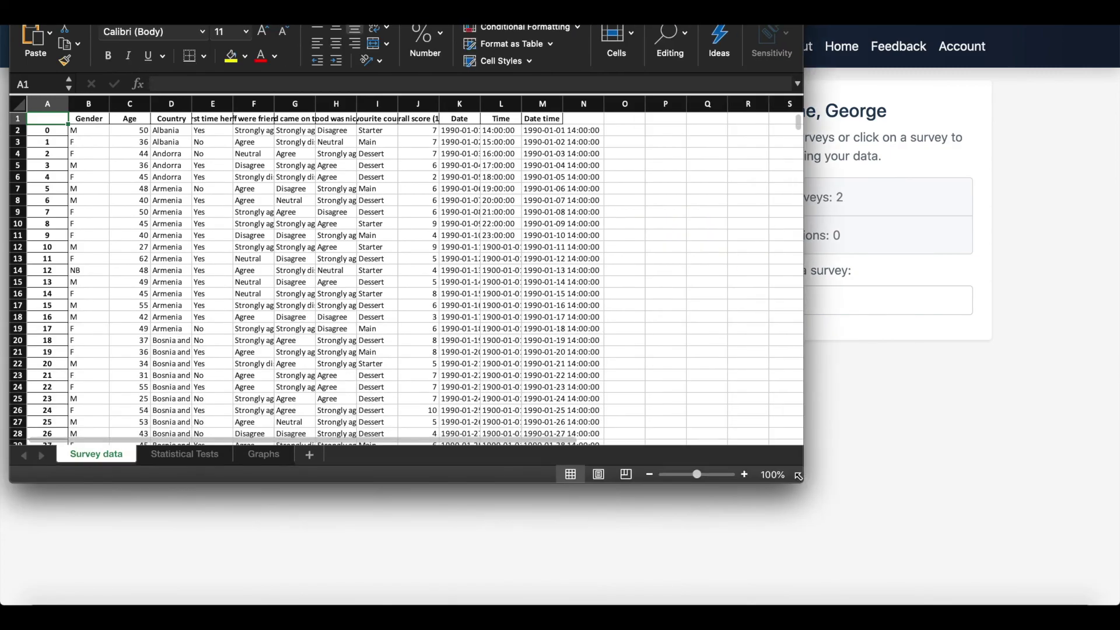
{"action": "left_click_drag", "start_coordinate": [515, 3], "coordinate": [552, 78]}
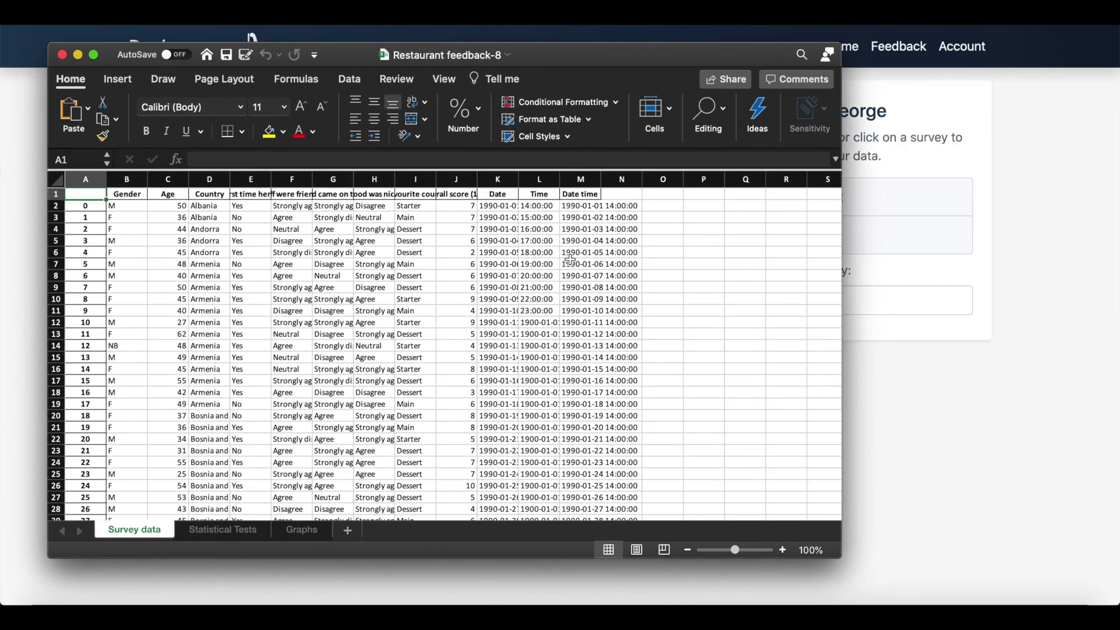
{"action": "scroll", "coordinate": [570, 259], "scroll_direction": "down", "scroll_amount": 5}
{"action": "left_click", "coordinate": [245, 529]}
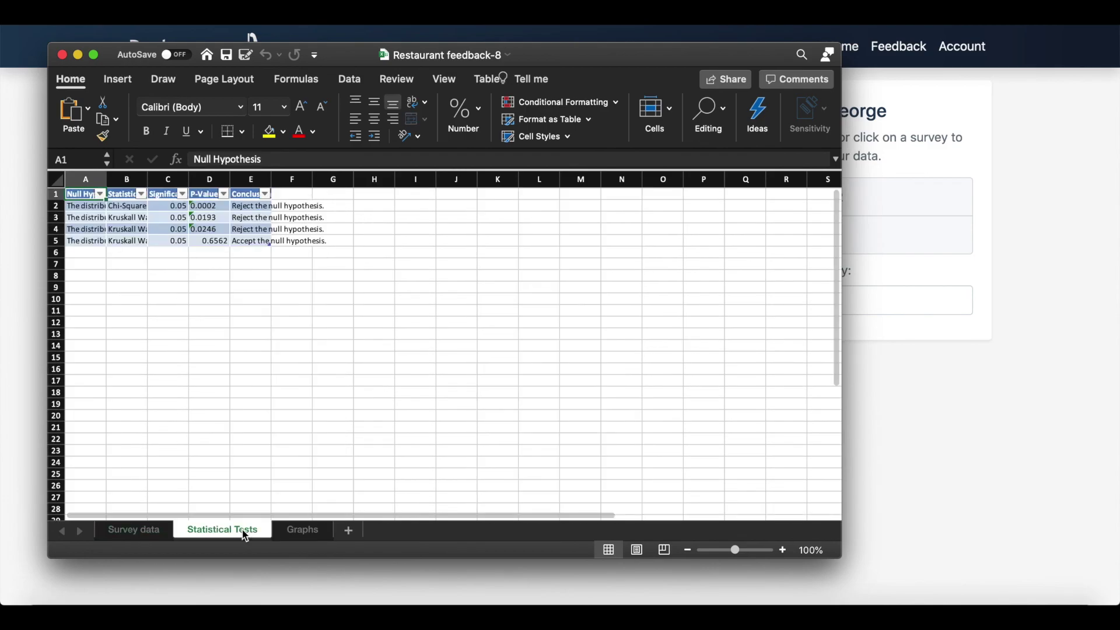
Step: Autofit the Conclusion, P-Value, A and B columns, then view the Graphs sheet
{"action": "double_click", "coordinate": [272, 179]}
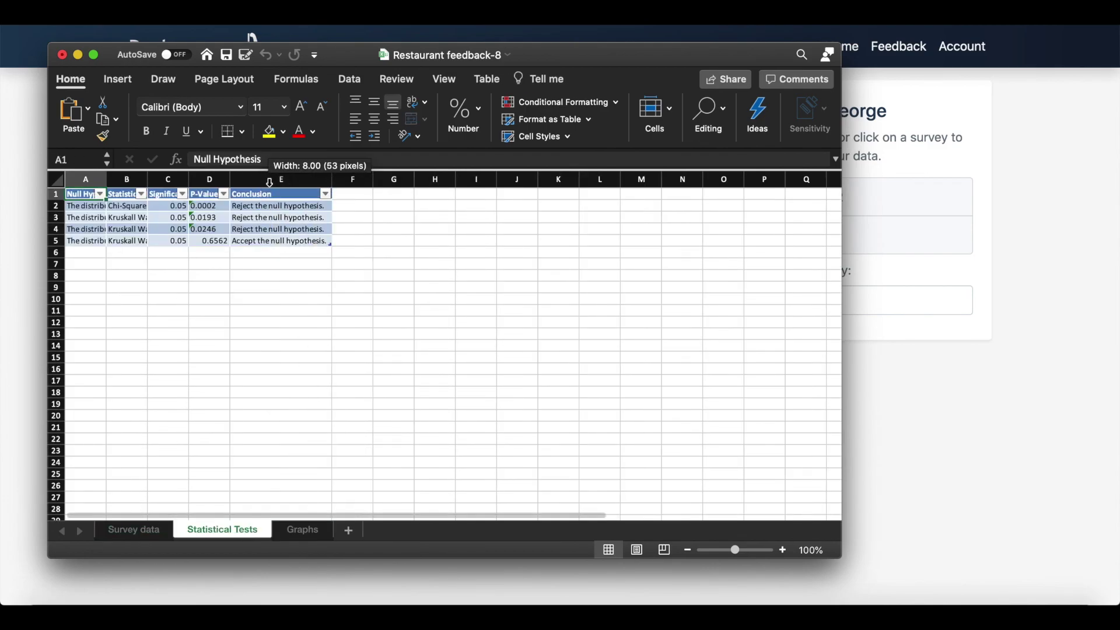
{"action": "double_click", "coordinate": [231, 179]}
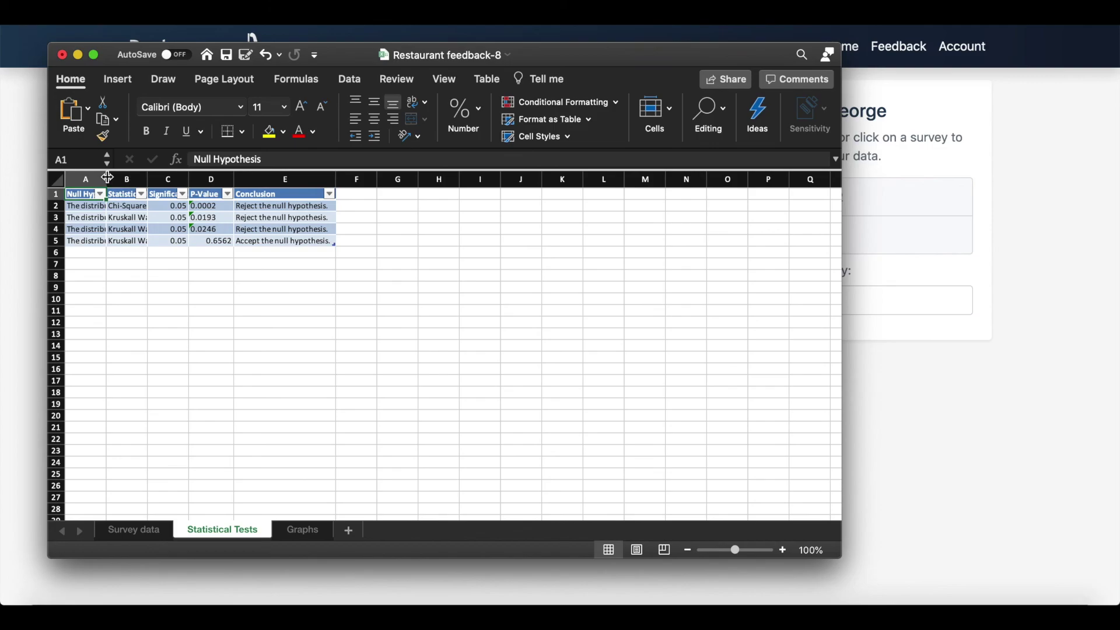
{"action": "double_click", "coordinate": [107, 179]}
{"action": "double_click", "coordinate": [381, 179]}
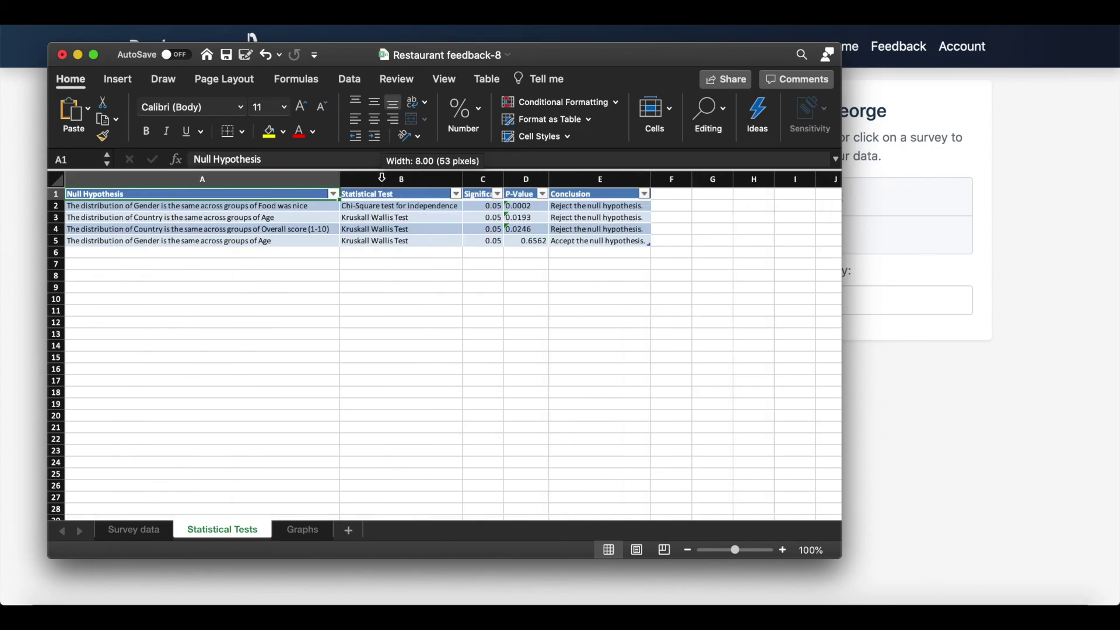
{"action": "left_click", "coordinate": [318, 527]}
{"action": "scroll", "coordinate": [380, 413], "scroll_direction": "down", "scroll_amount": 10}
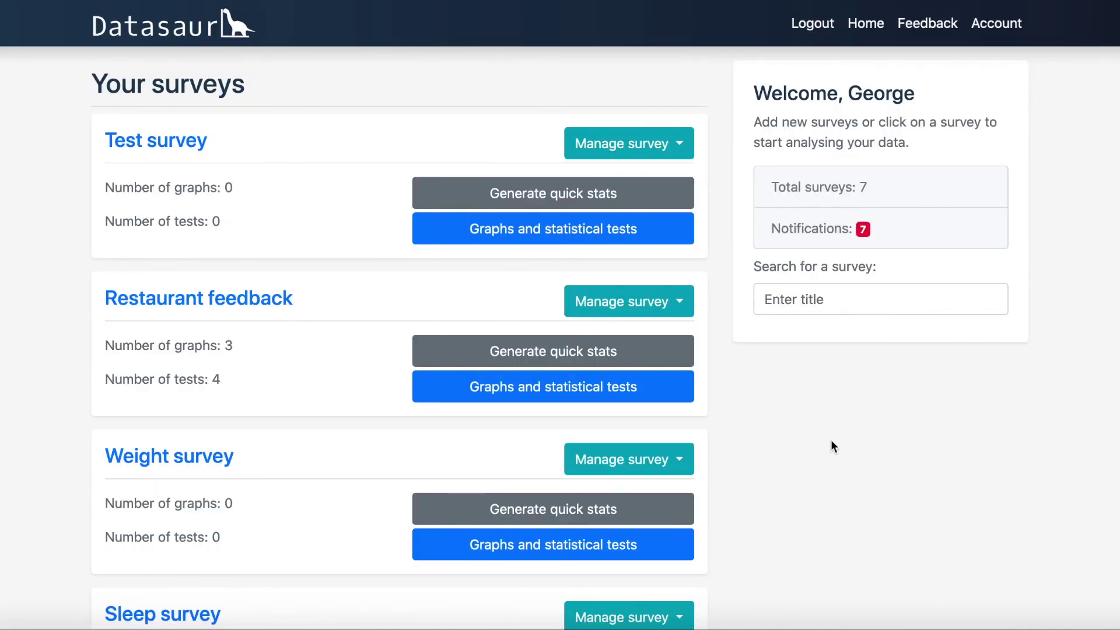
Step: Search the surveys for 'Favourite icecream'
{"action": "left_click", "coordinate": [799, 288]}
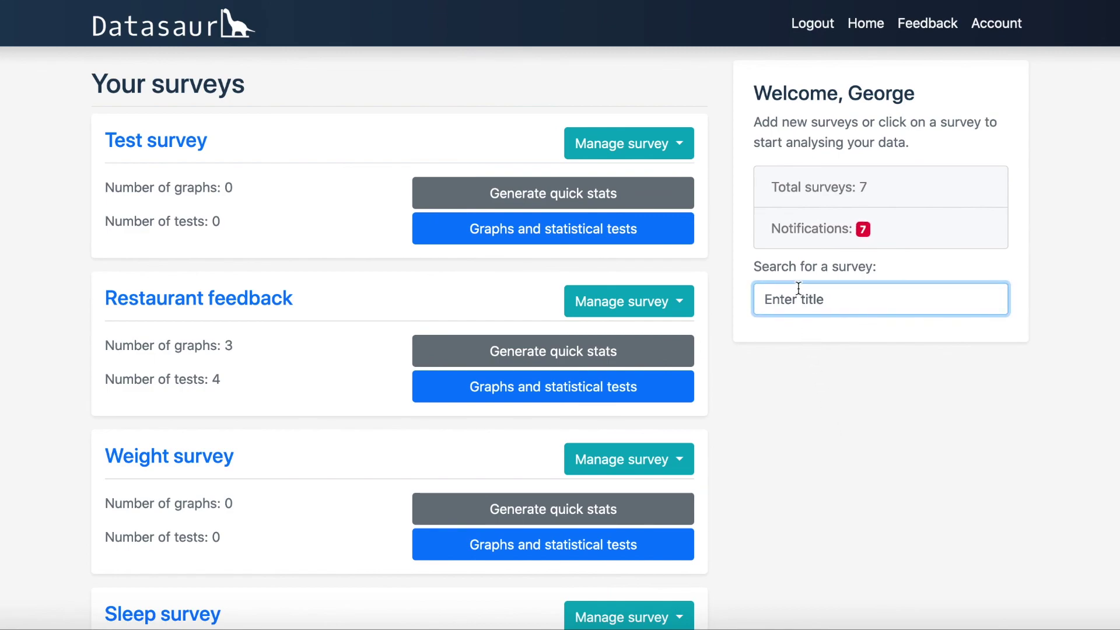
{"action": "type", "text": "Favourit"}
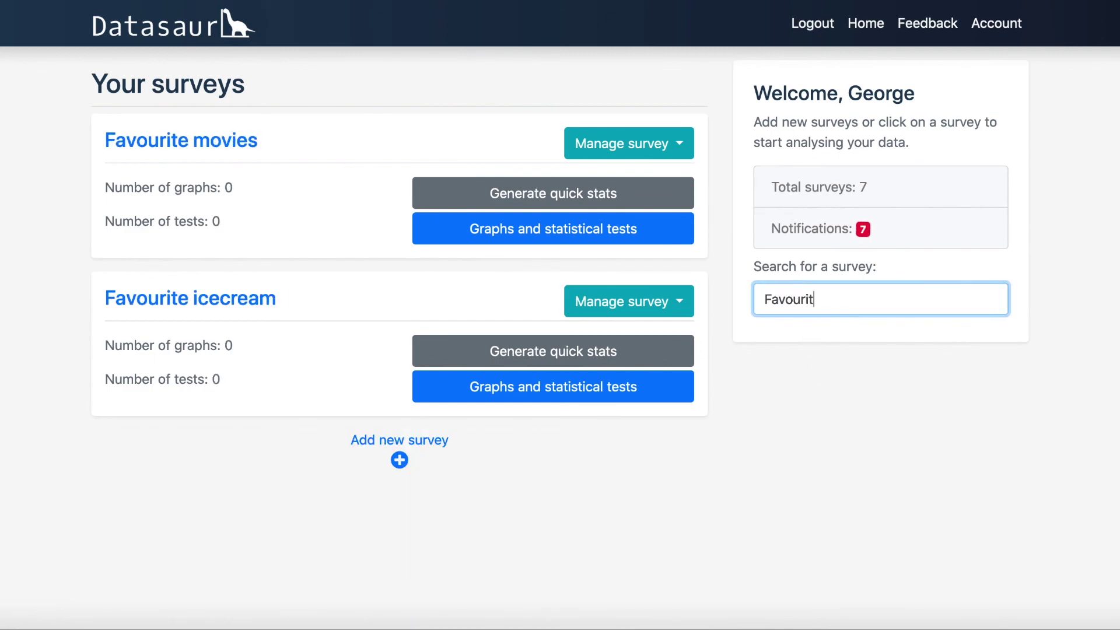
{"action": "type", "text": "e icecream"}
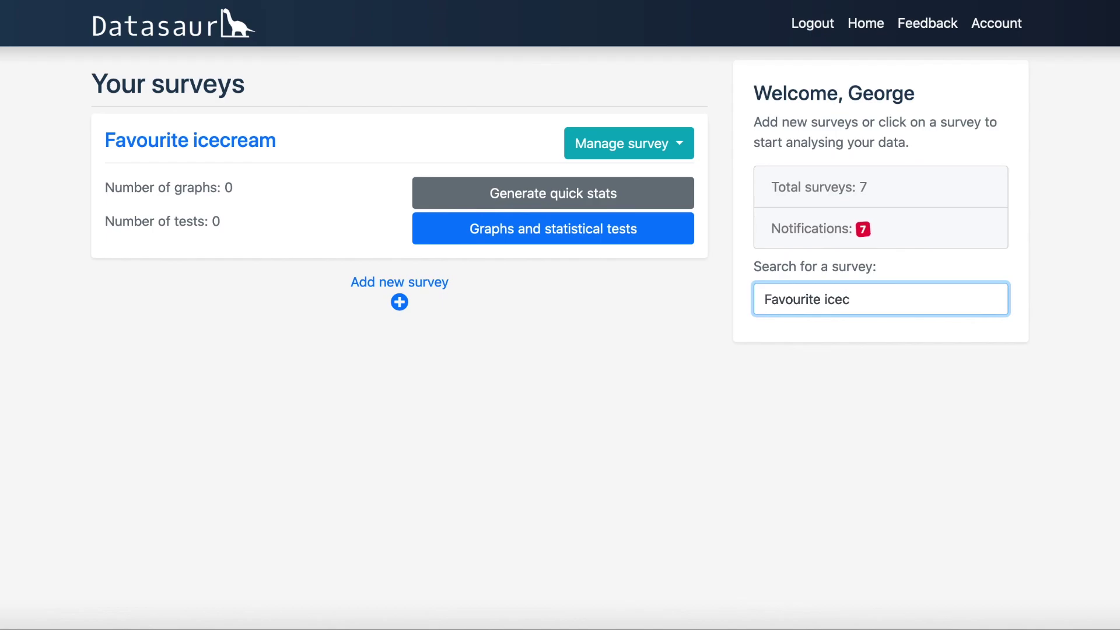